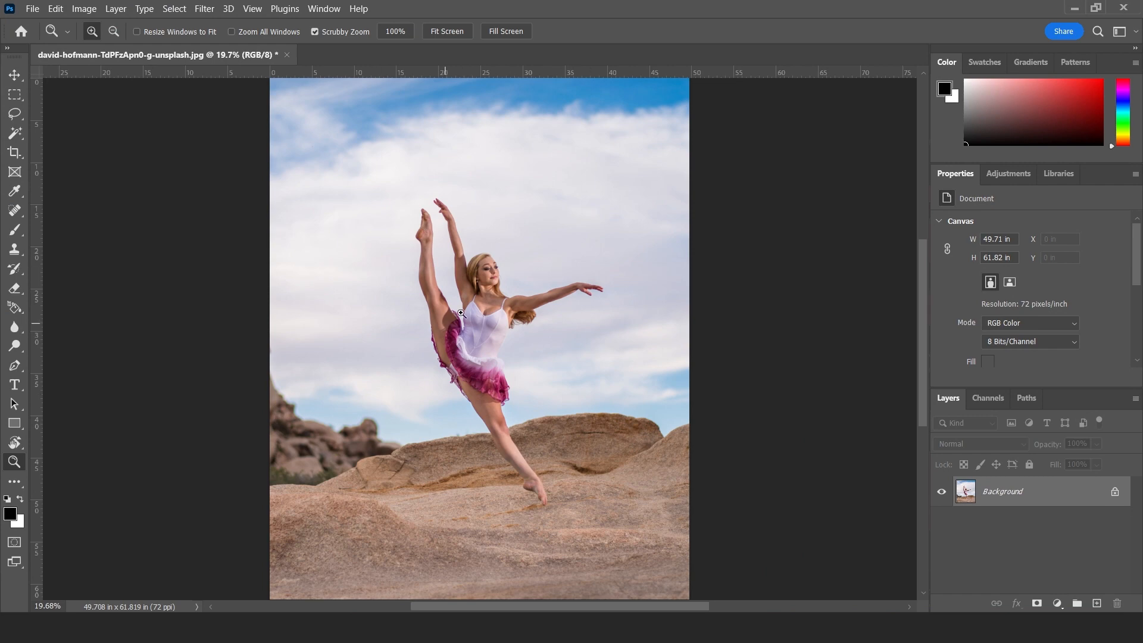
Copy a narrow vertical strip about 0.63 in wide and 19.83 in tall, from the dancer's head to her thigh, to a new layer
drag(492, 307, 511, 324)
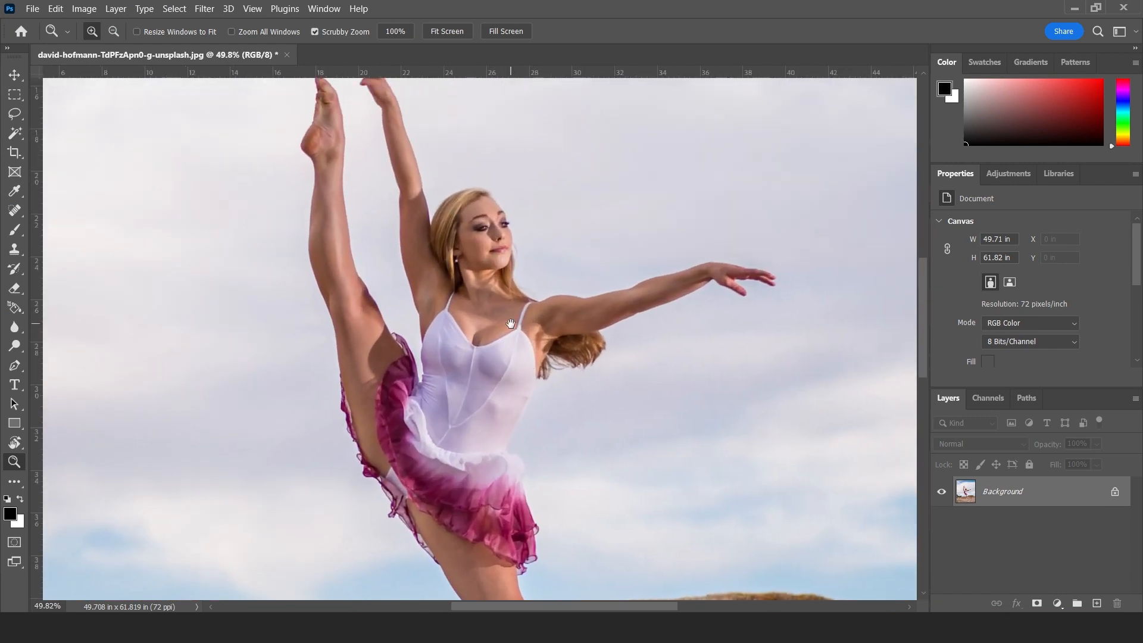
click(15, 95)
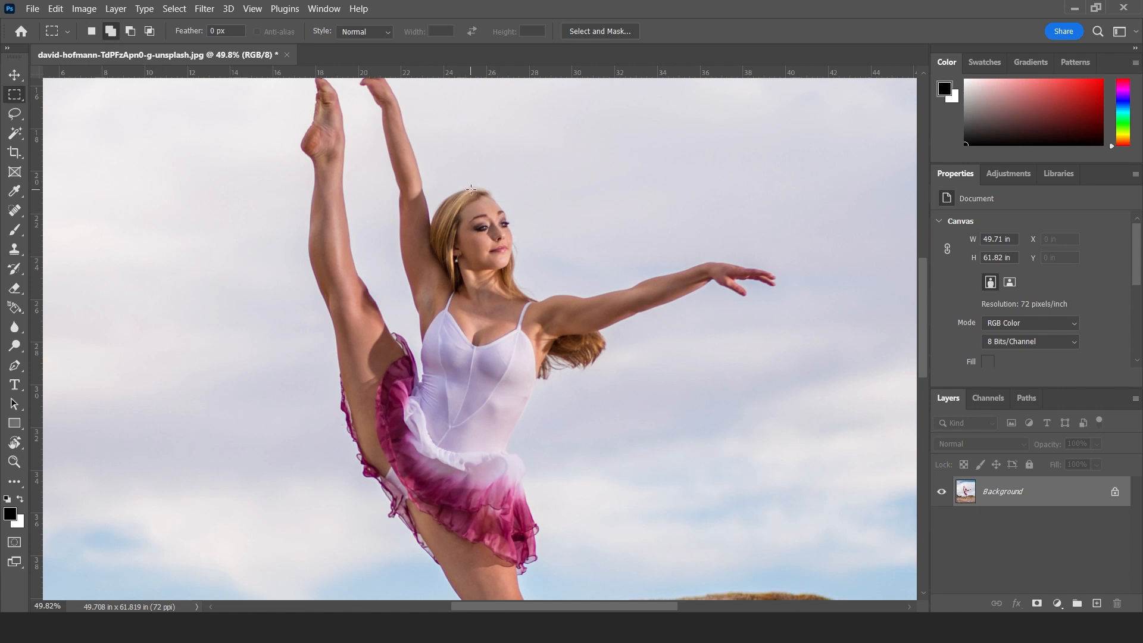
drag(471, 190, 483, 542)
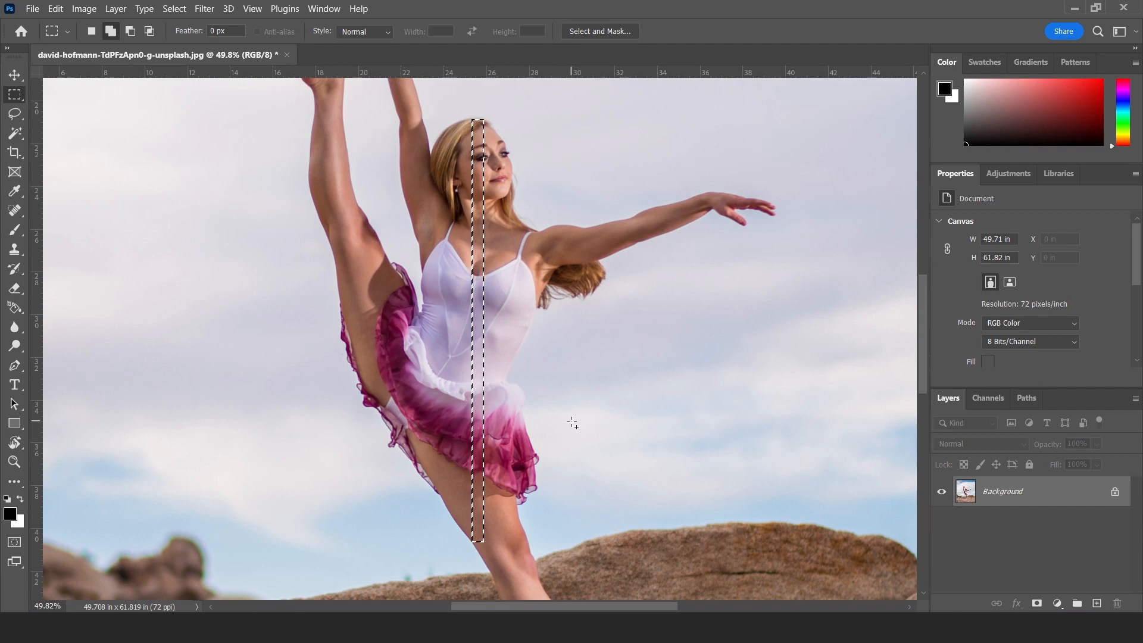
key(ctrl+j)
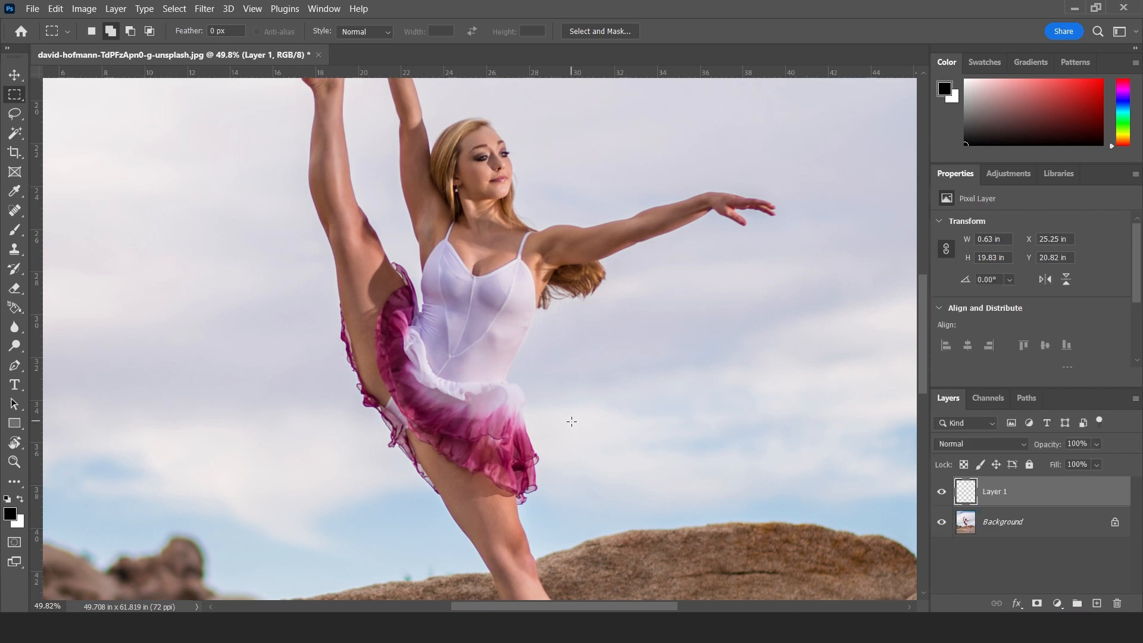
Copy a strip about 0.51 in by 1.46 in of the hair beneath the outstretched arm from the Background to a new layer
drag(598, 546, 651, 464)
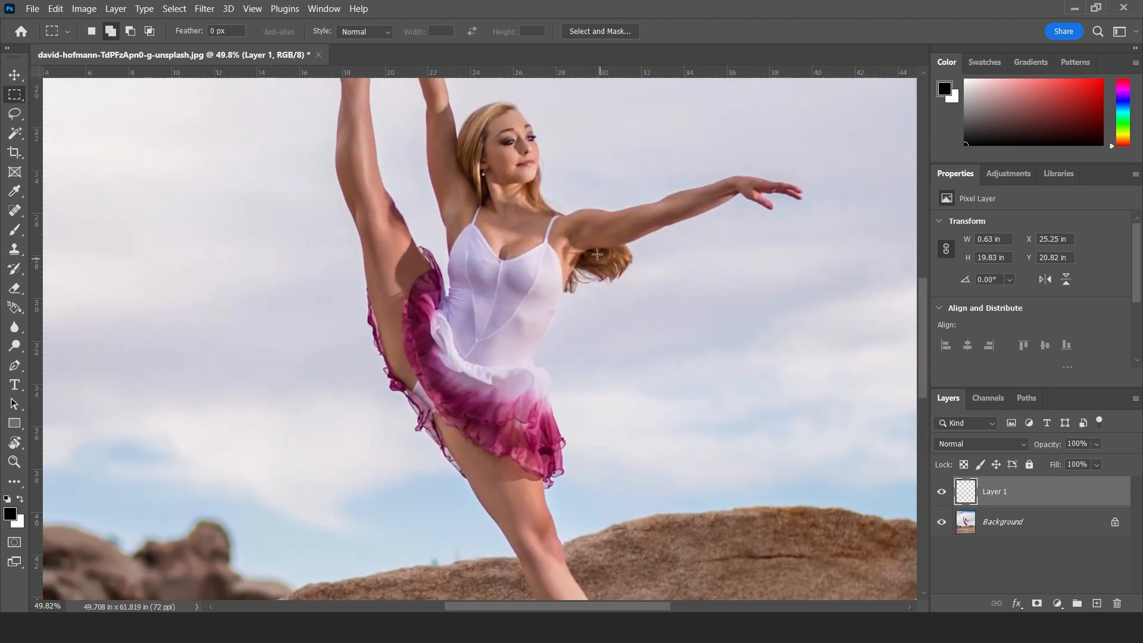
drag(595, 250, 605, 279)
key(ctrl+j)
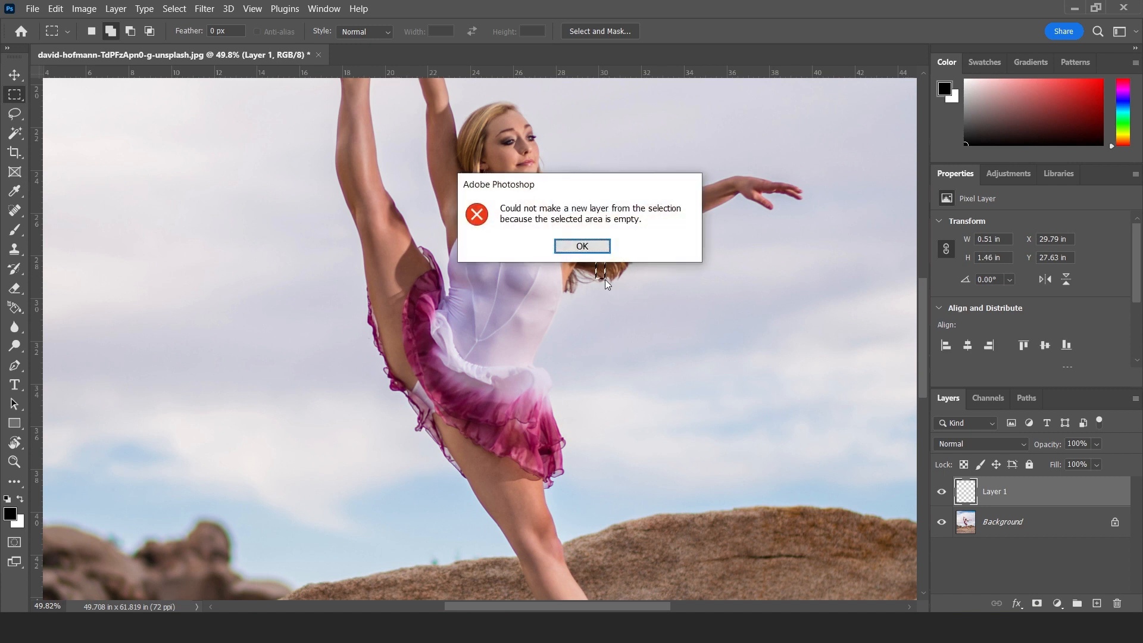
click(587, 245)
click(1020, 524)
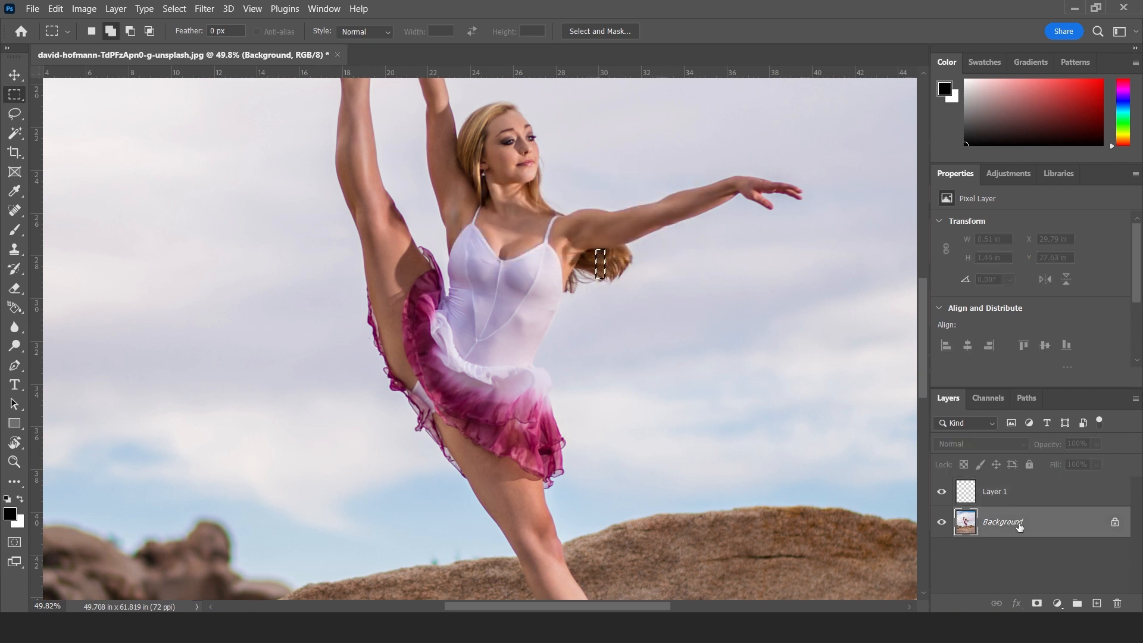
key(ctrl+j)
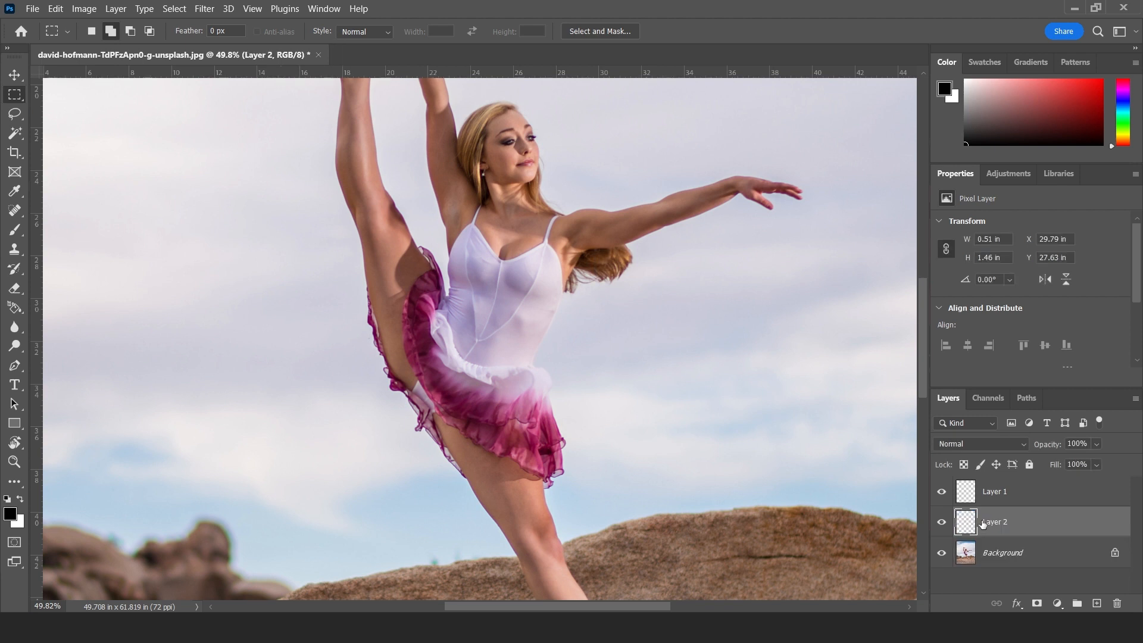
Move both strip layers over to the dancer's outstretched hand and place the hair strip directly above the body strip
key(v)
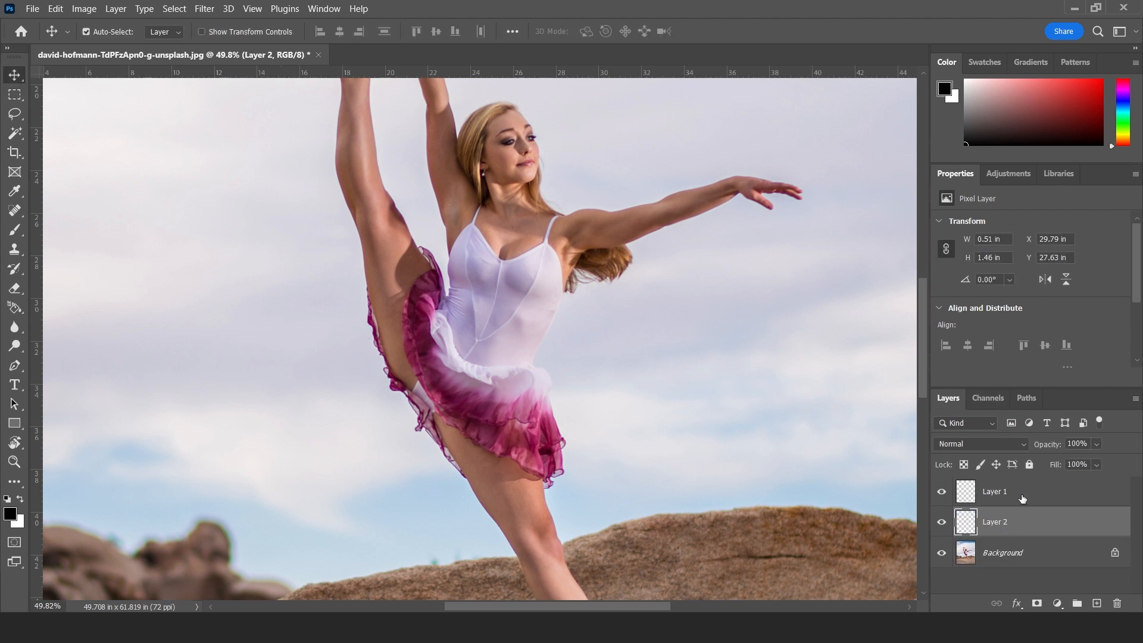
shift+click(1022, 499)
key(ctrl+t)
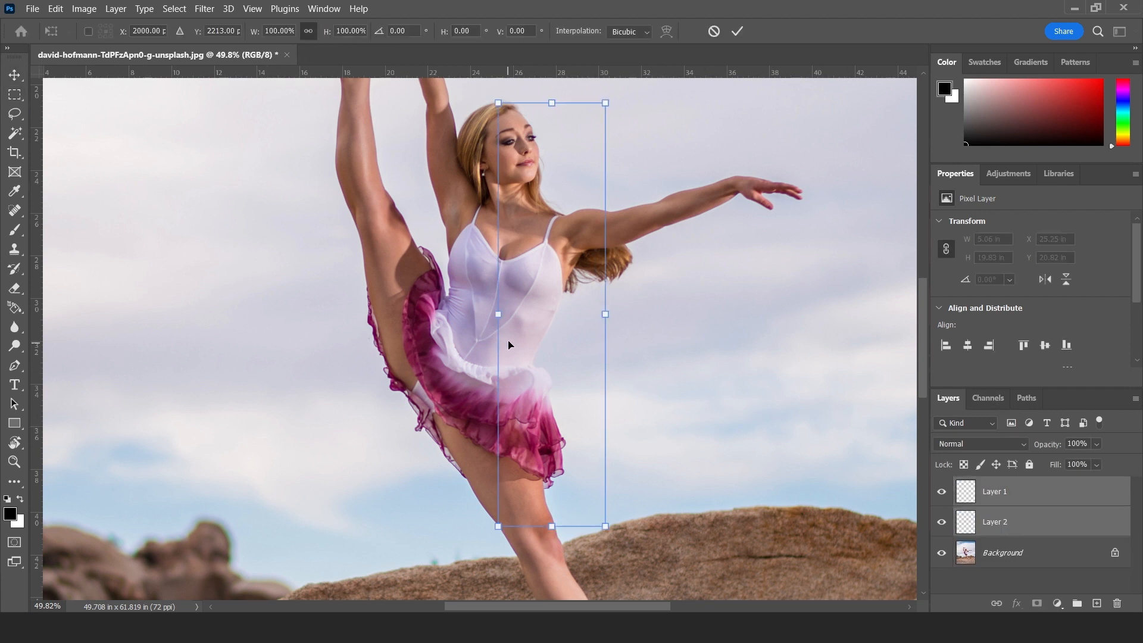
drag(509, 344, 841, 344)
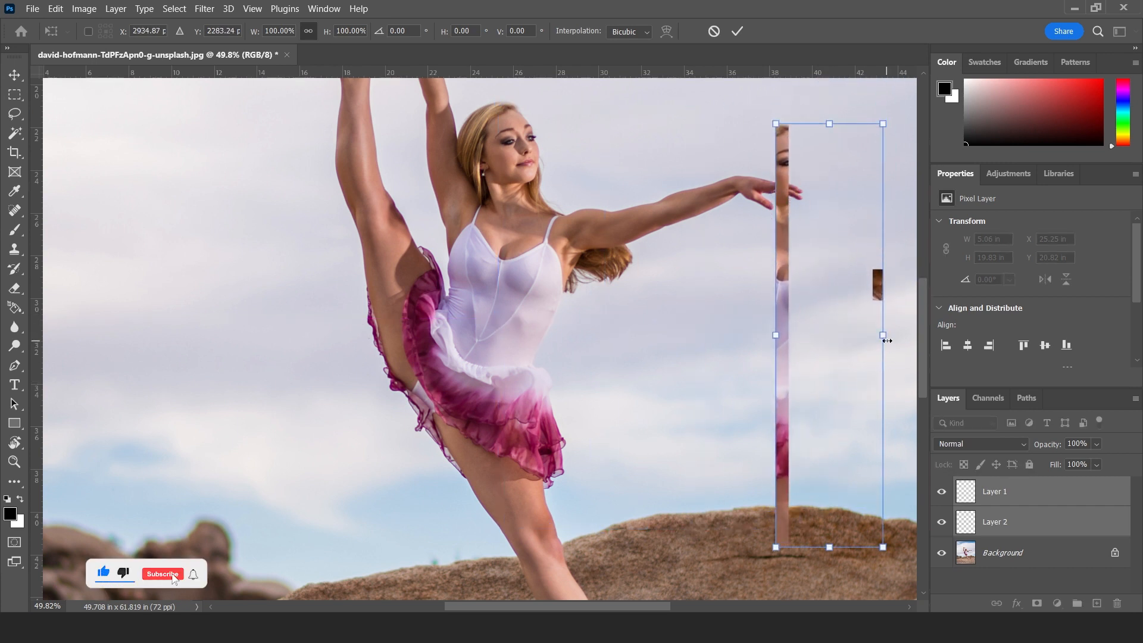
key(Return)
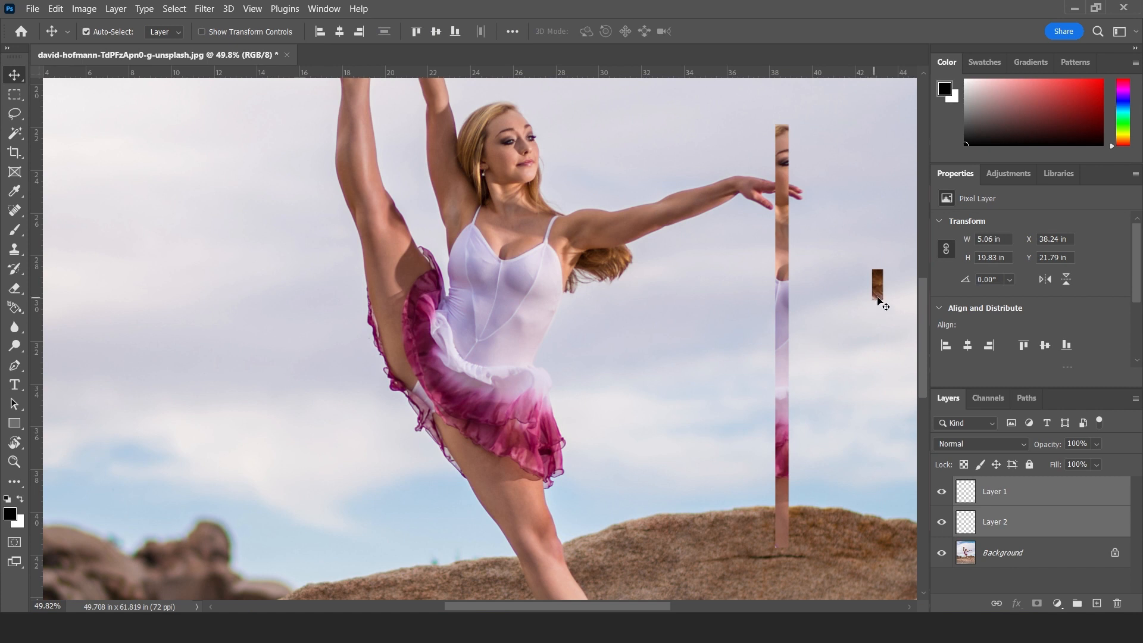
mouse_move(880, 302)
mouse_down()
mouse_move(876, 235)
mouse_move(875, 349)
mouse_move(809, 156)
mouse_move(776, 167)
mouse_move(876, 286)
mouse_up()
click(896, 396)
Delete the hair and upper forehead portion from the top end of the body strip on Layer 1
key(z)
drag(848, 247, 773, 262)
key(m)
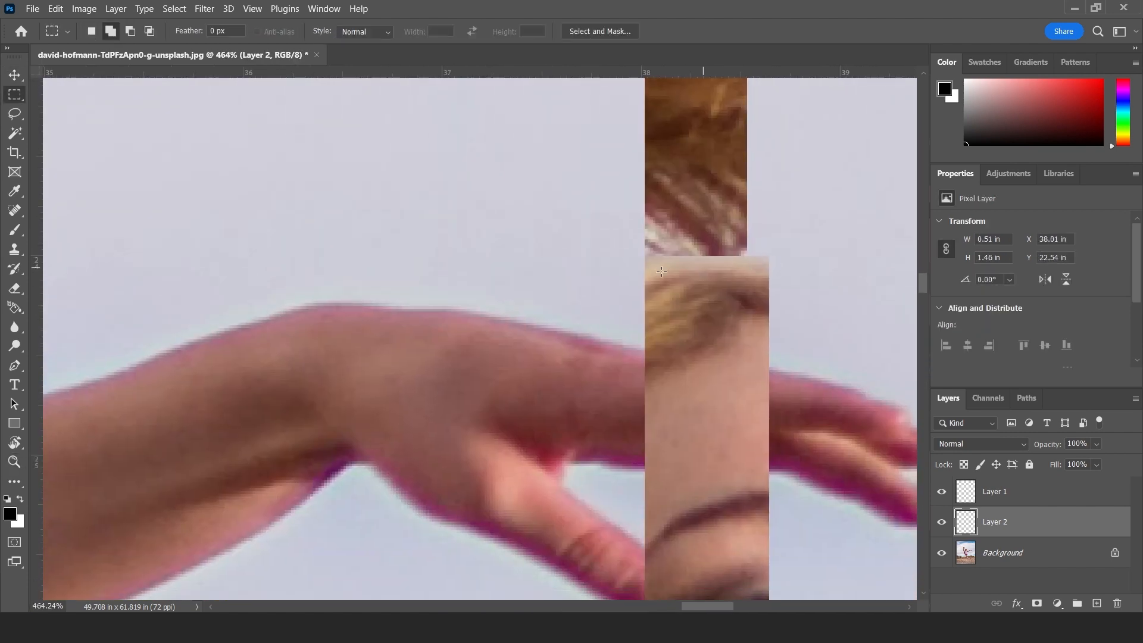
drag(604, 232, 827, 390)
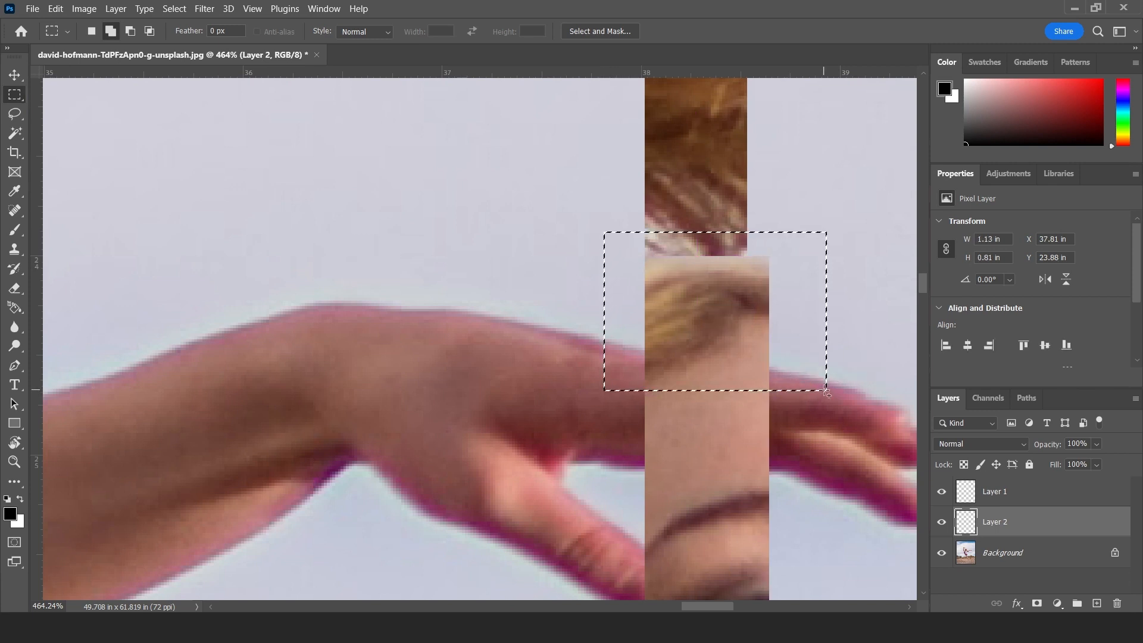
key(Delete)
key(ctrl+z)
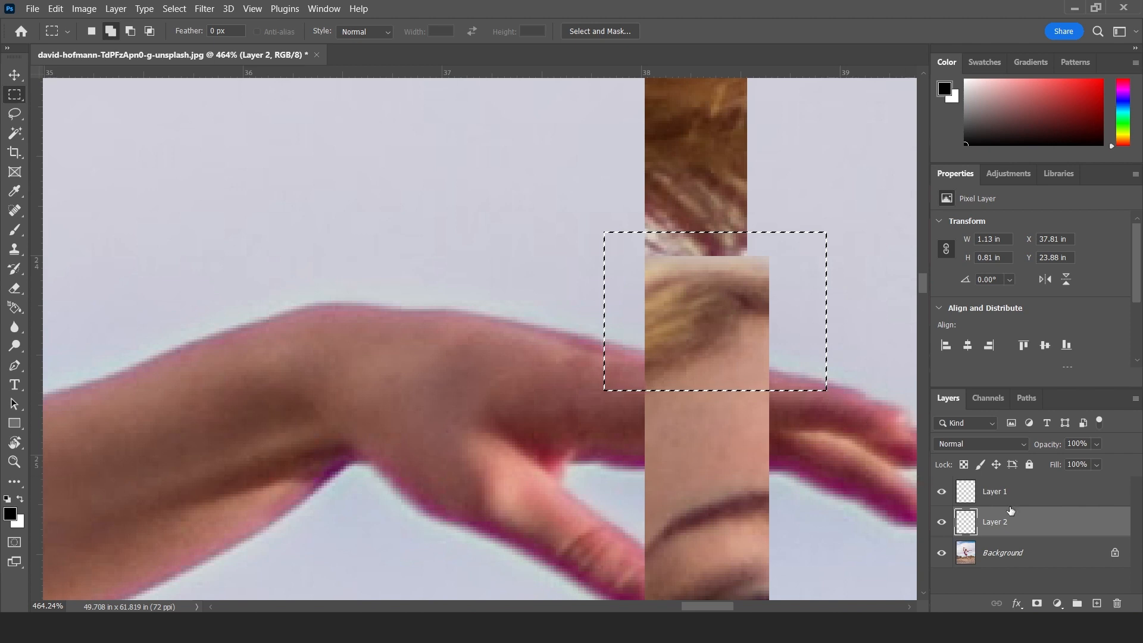
click(1037, 498)
key(Delete)
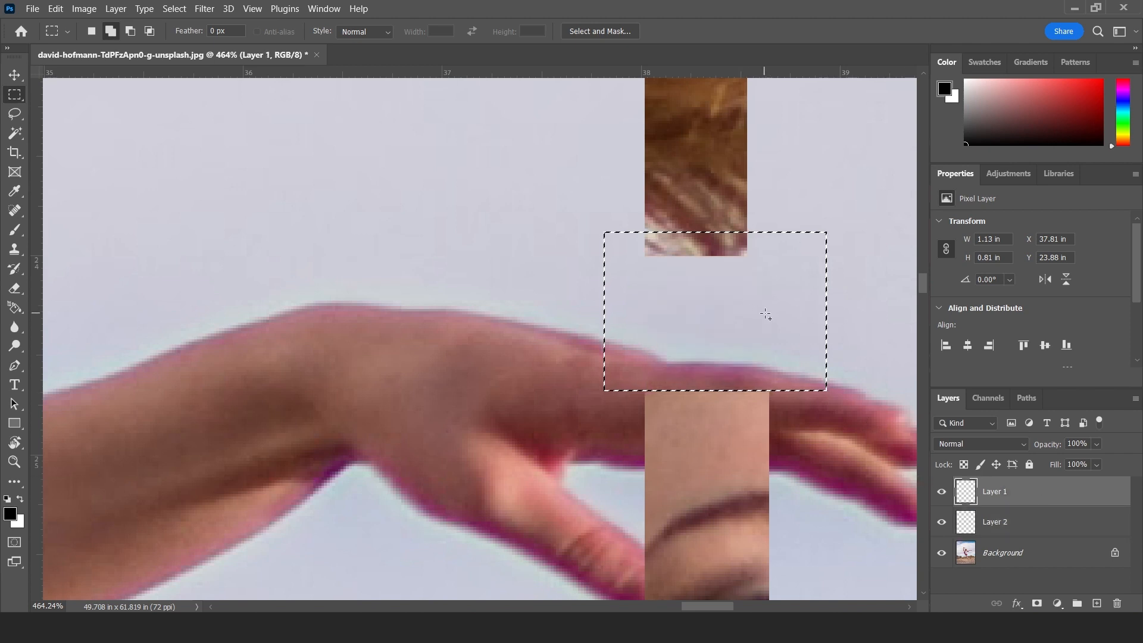
key(ctrl+d)
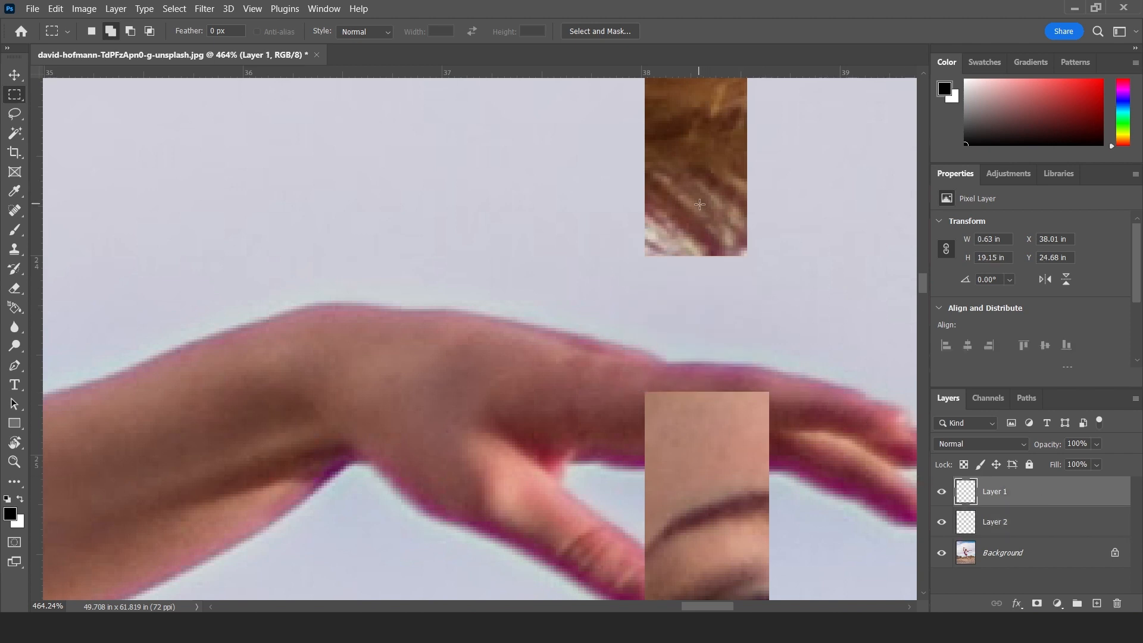
Move the hair strip down onto the trimmed body strip and widen it to 121.62% to match the body strip's width
key(v)
drag(700, 202, 698, 329)
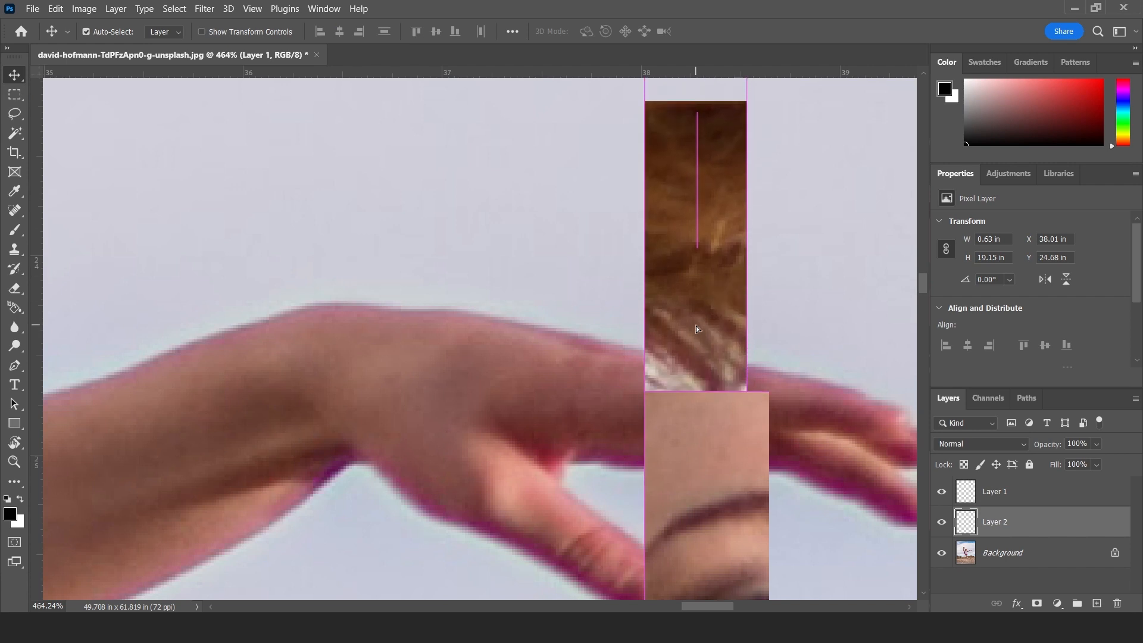
key(ctrl+t)
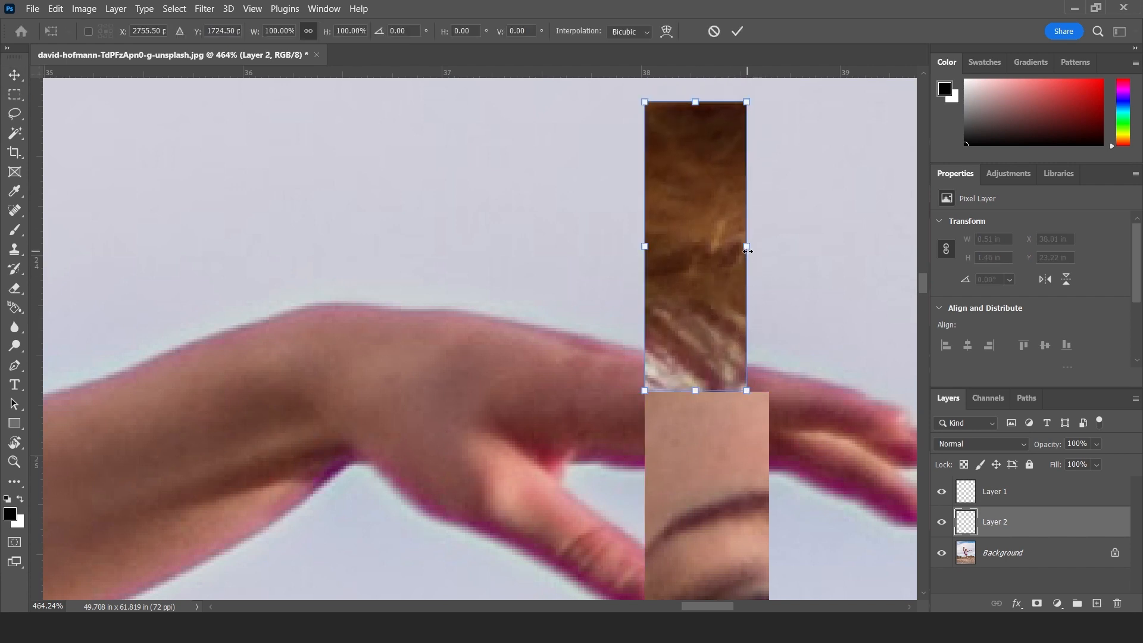
drag(747, 252, 769, 253)
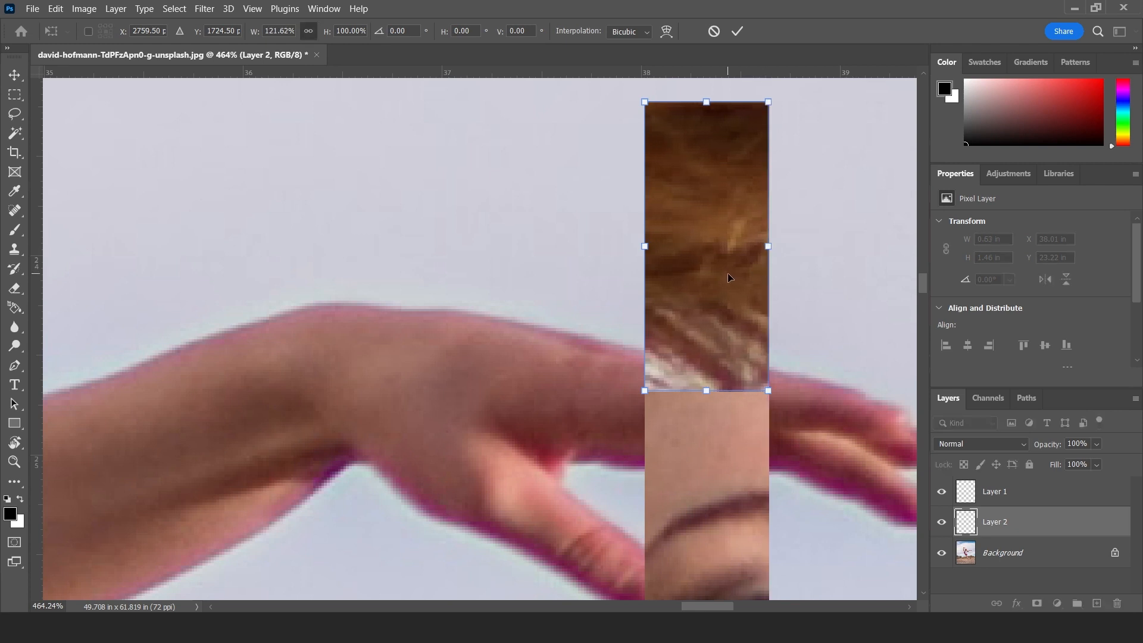
key(Return)
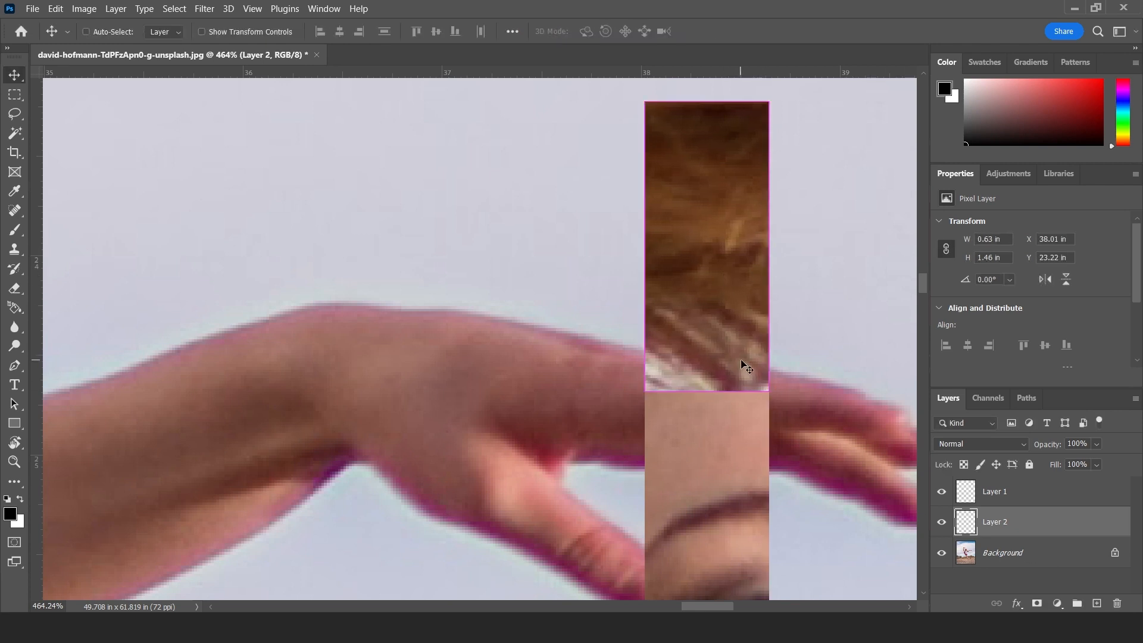
key(ctrl+t)
key(Escape)
Stretch the forehead end of the body strip on Layer 1 upward so it covers the pale bottom edge of the hair strip
click(721, 451)
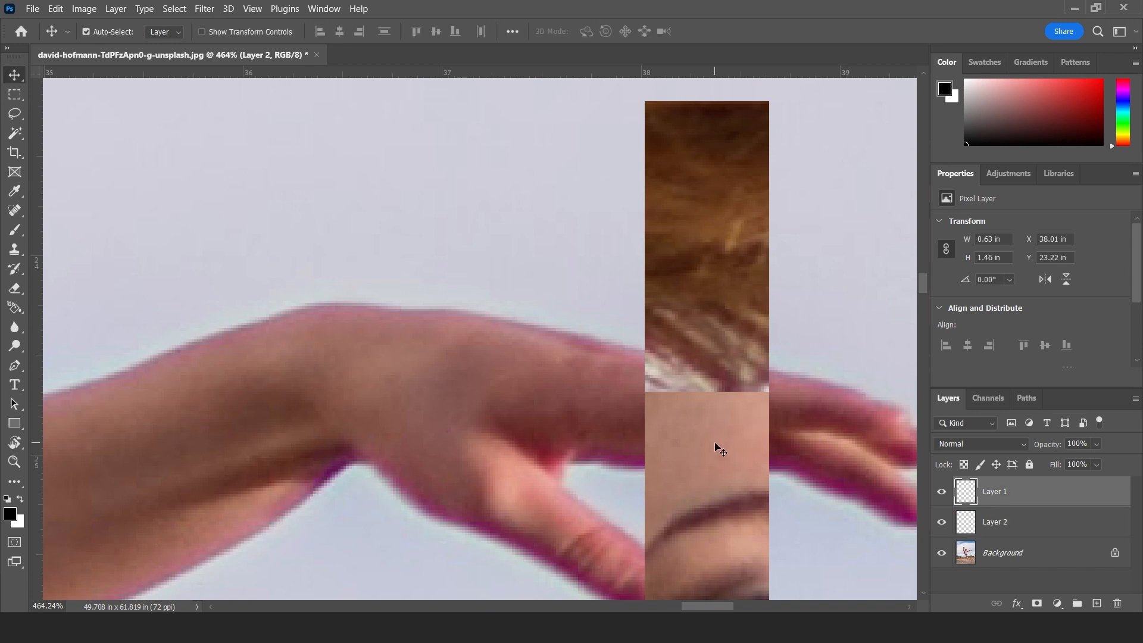
key(m)
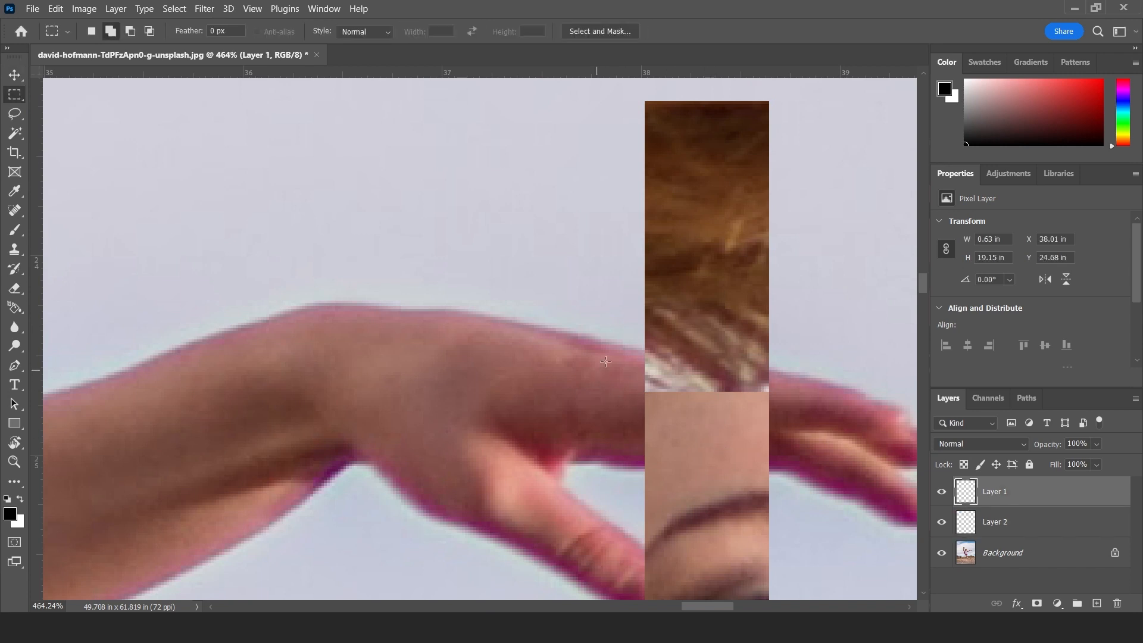
drag(605, 356, 815, 432)
key(ctrl+t)
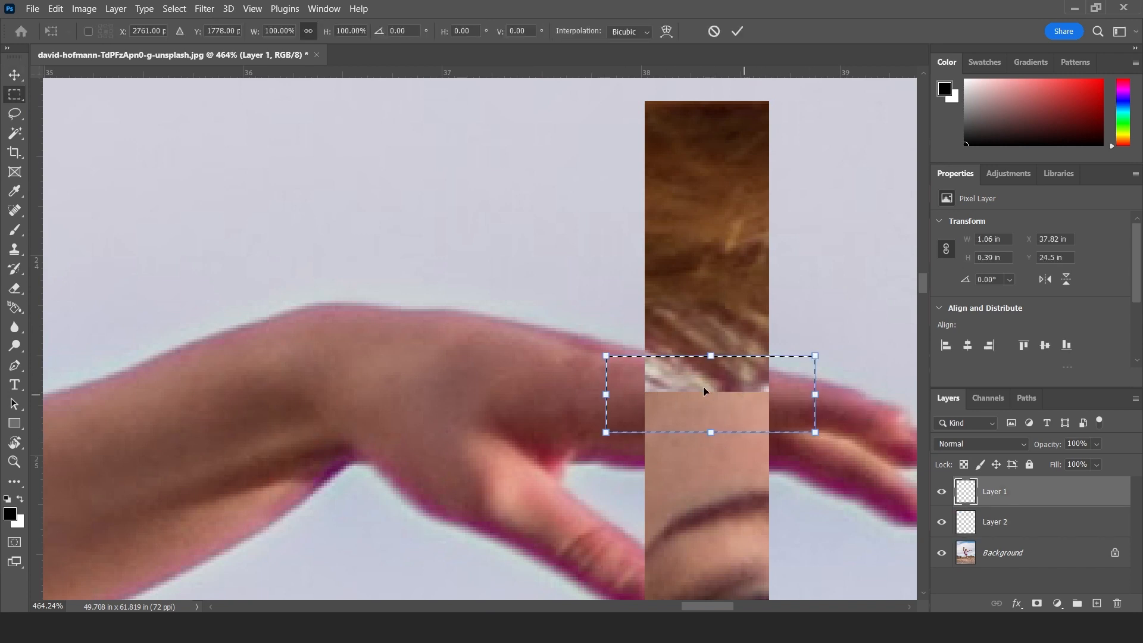
drag(733, 354, 733, 233)
key(Return)
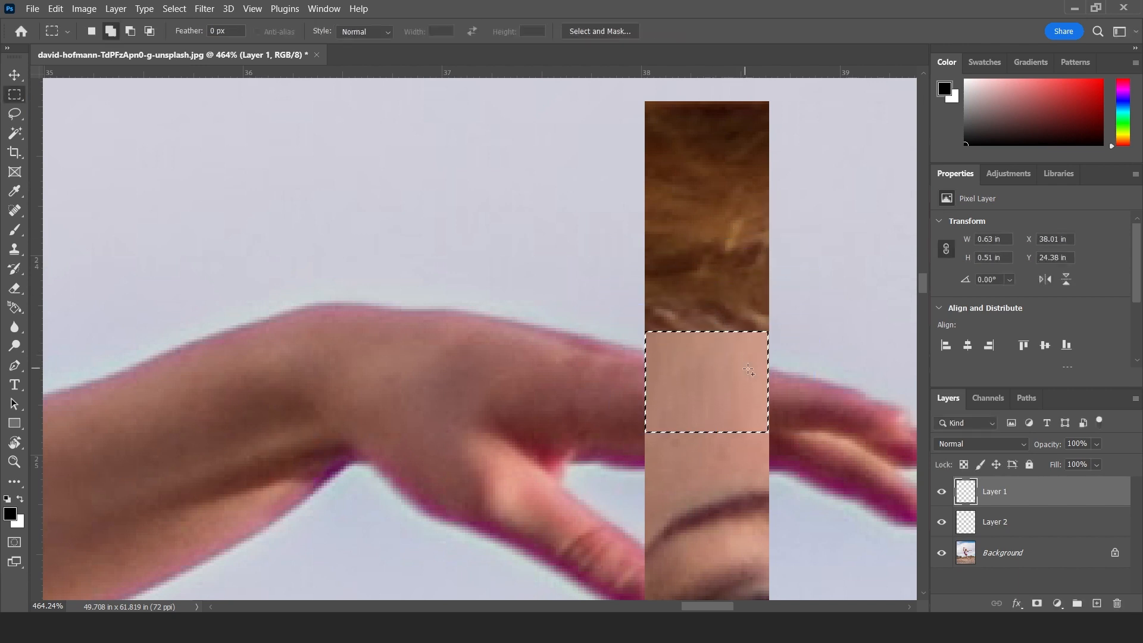
key(ctrl+d)
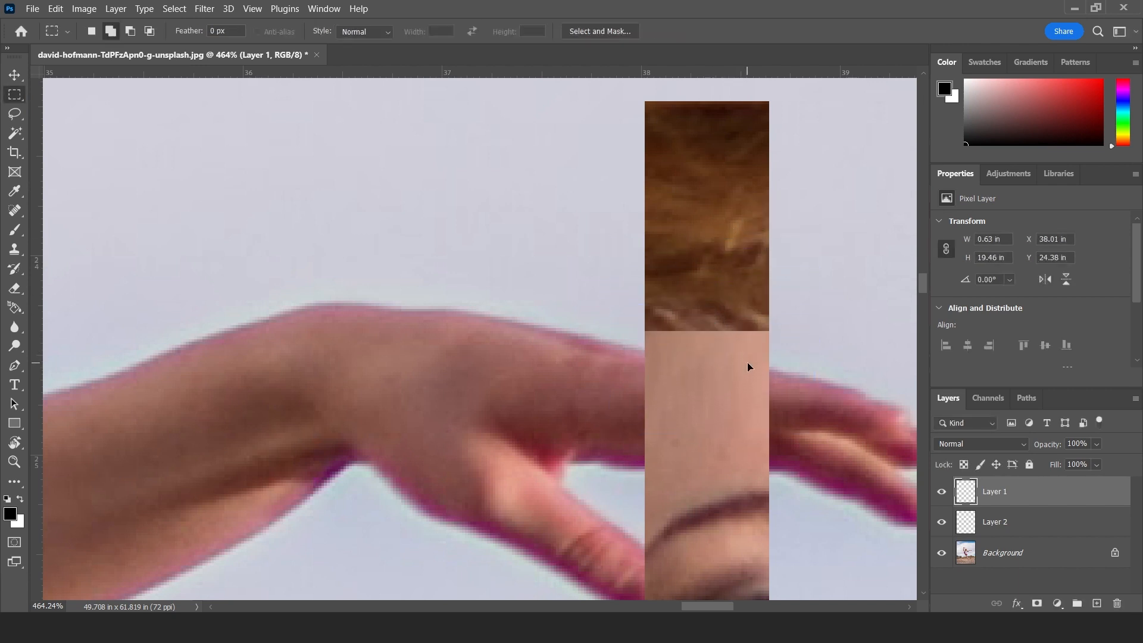
Fit the whole image in view and merge Layer 1 and Layer 2 into one layer
key(z)
right_click(683, 347)
click(708, 356)
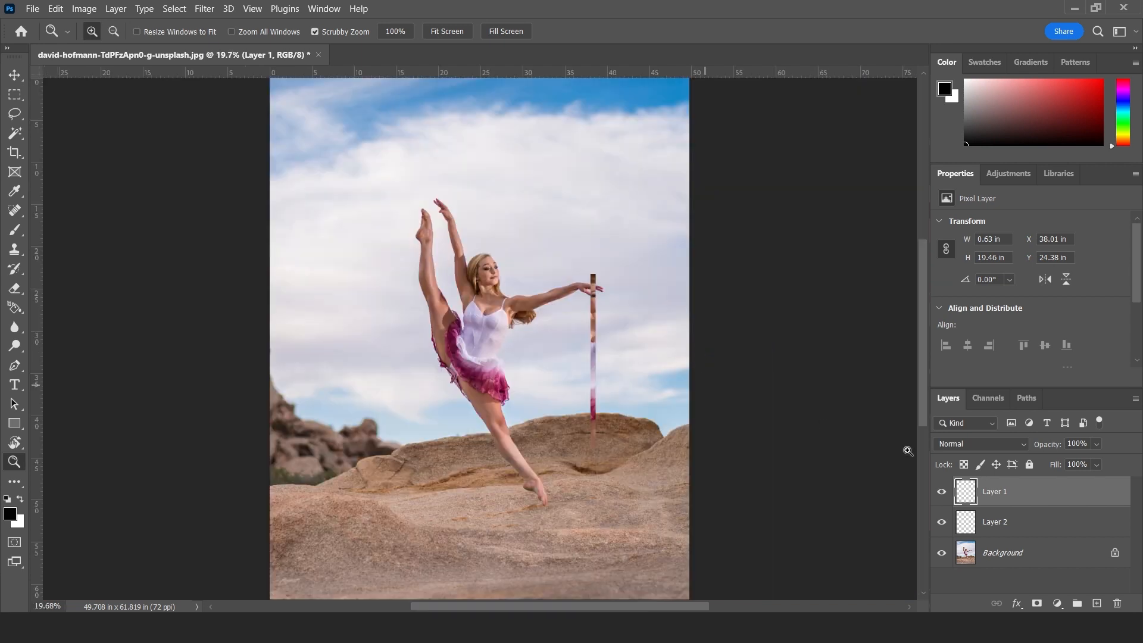
shift+click(1005, 522)
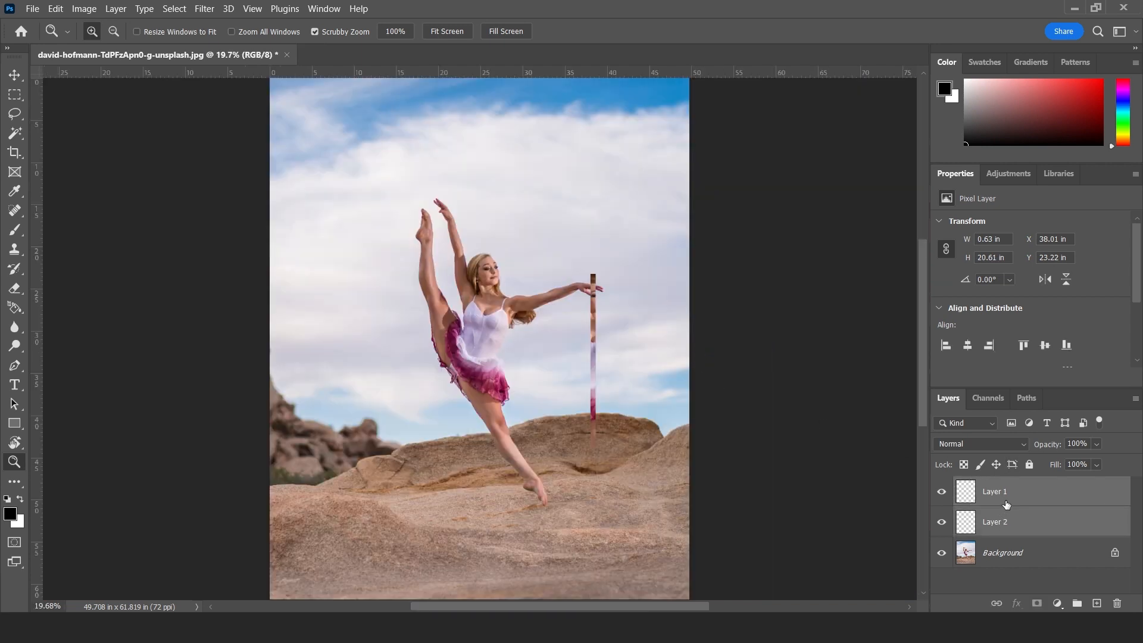
click(56, 10)
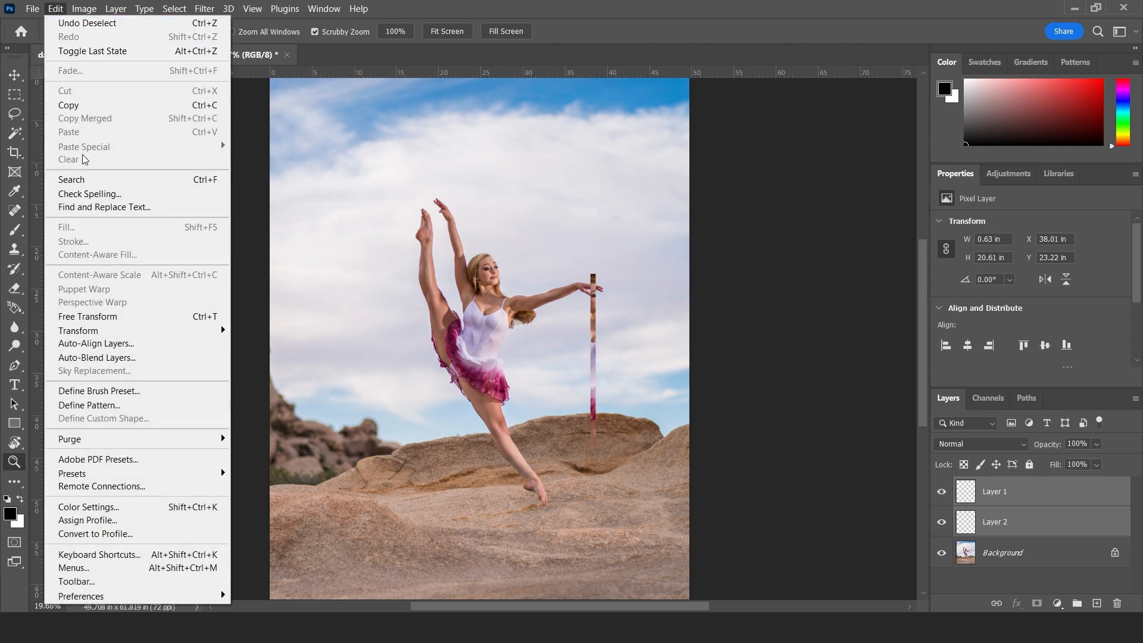
mouse_move(111, 10)
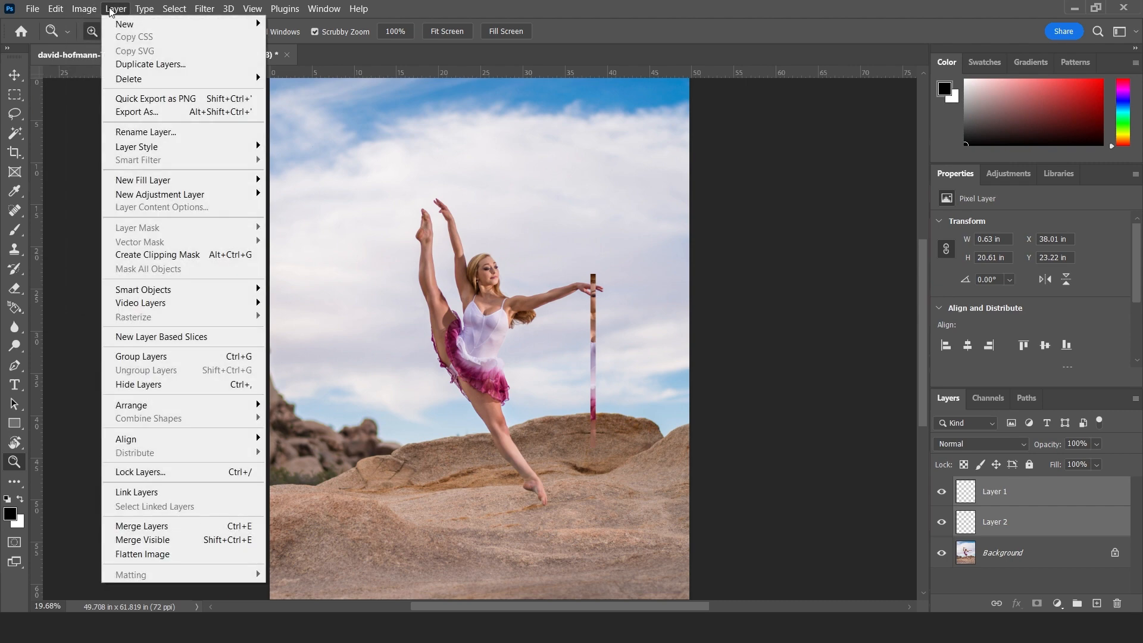
click(156, 527)
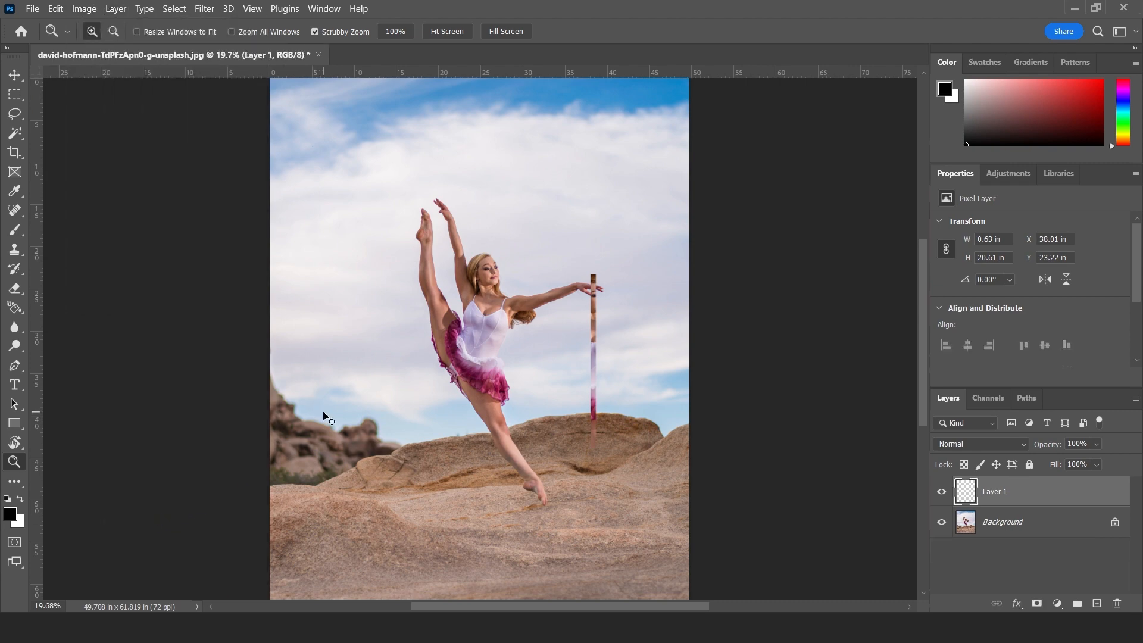
Stretch the merged strip on Layer 1 sideways to 7320% width so it spans nearly the full photo
click(116, 9)
click(56, 9)
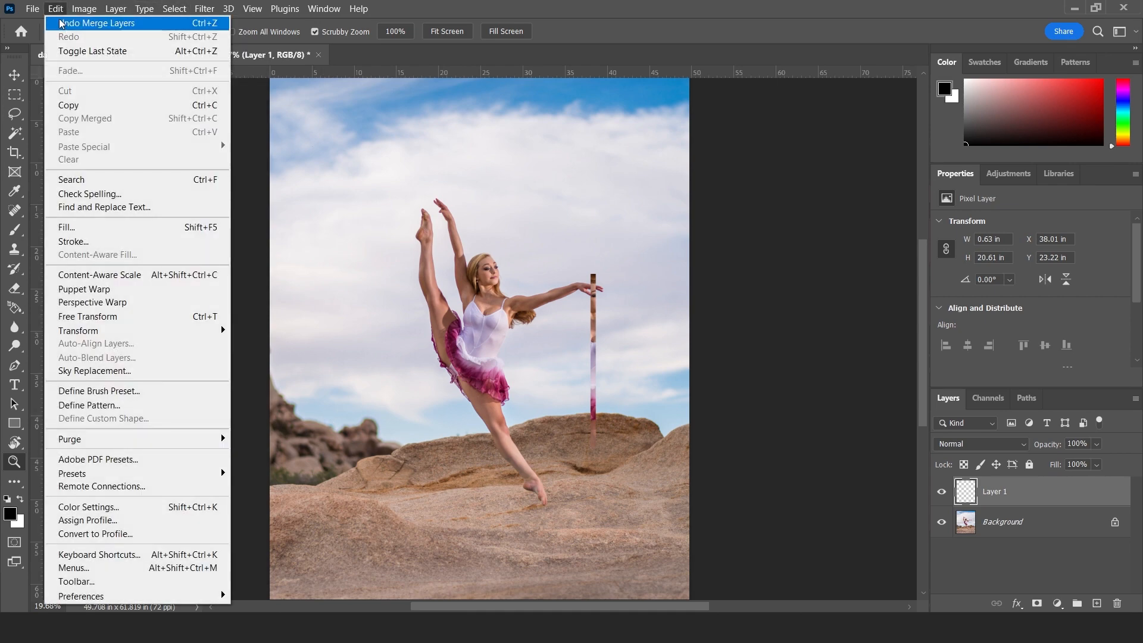
click(112, 318)
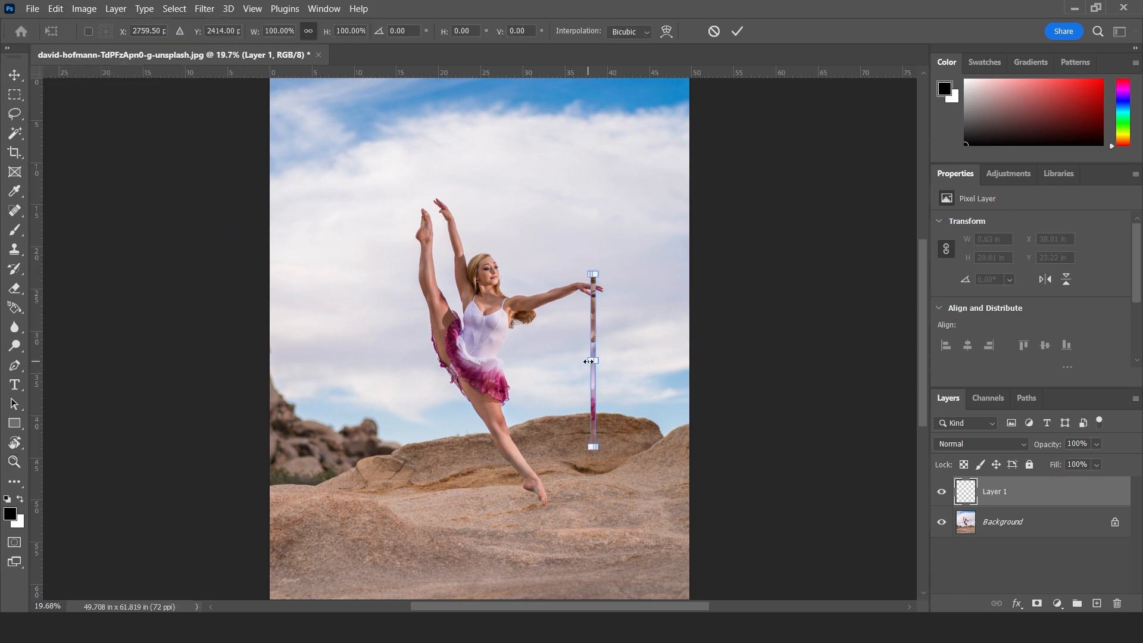
drag(588, 362, 284, 364)
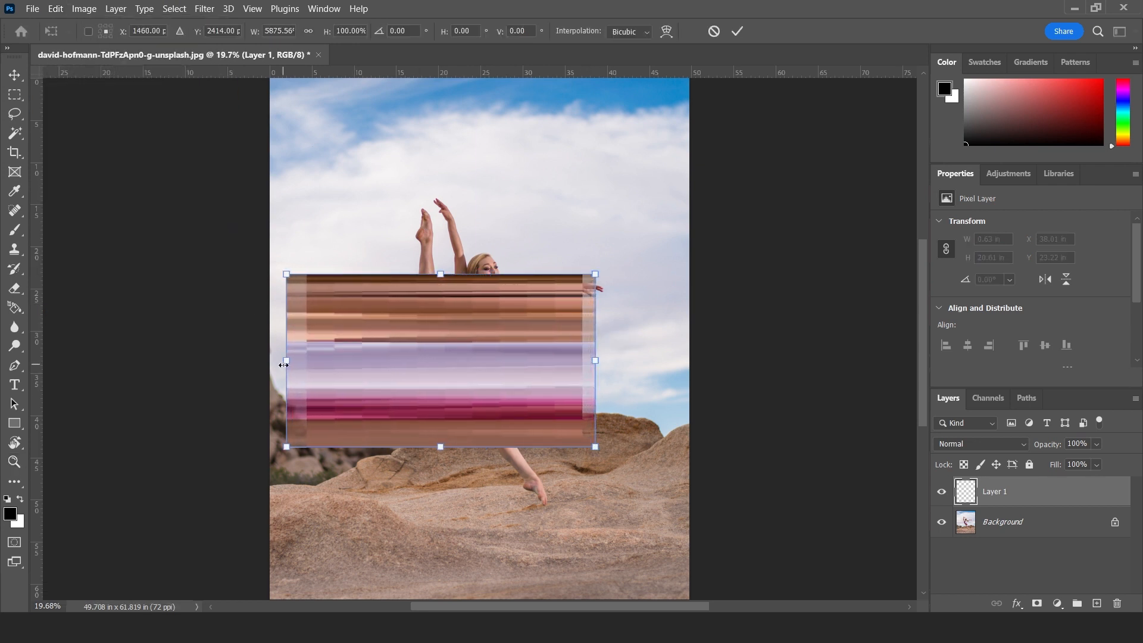
drag(599, 362, 674, 368)
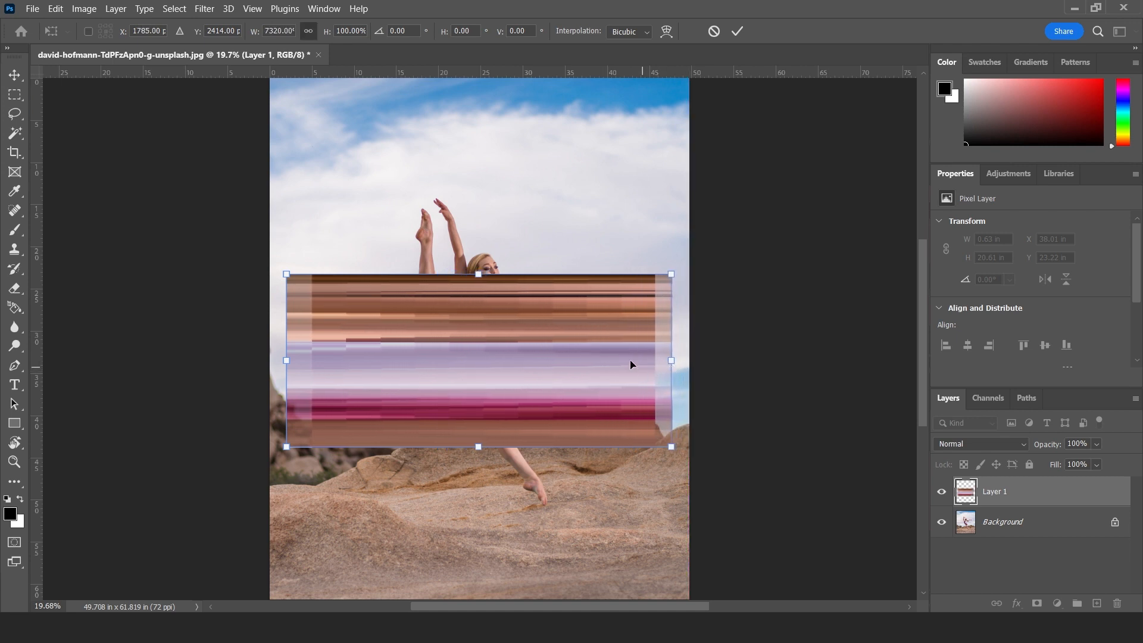
key(Return)
key(z)
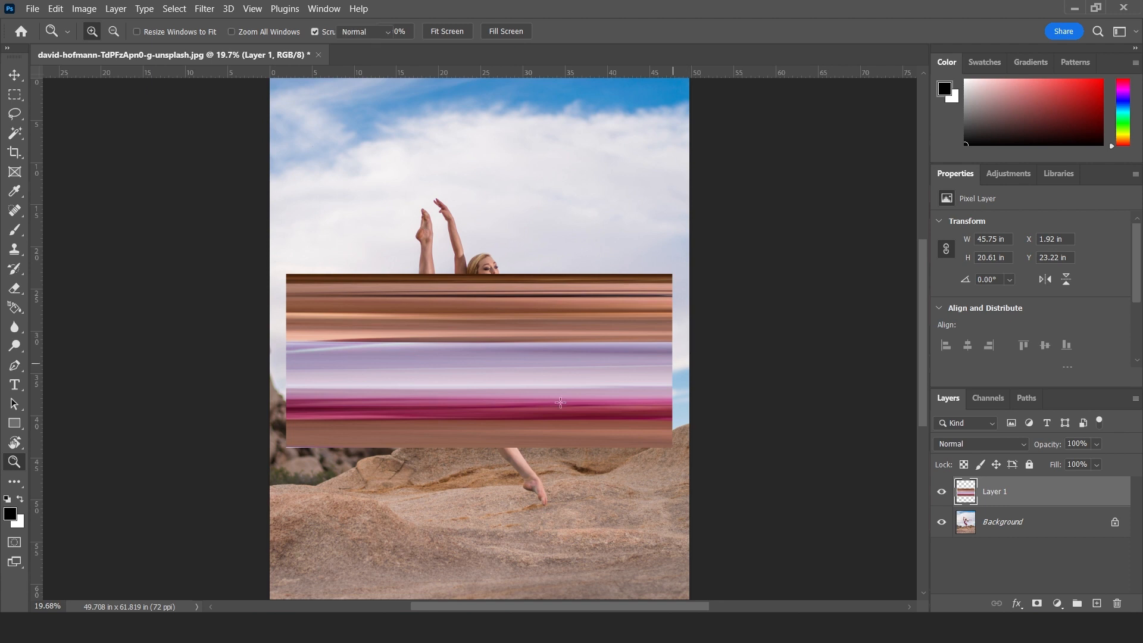
Trim thin slivers off all four edges of the stretched color band on Layer 1 to clean up its borders
key(m)
drag(276, 449, 688, 485)
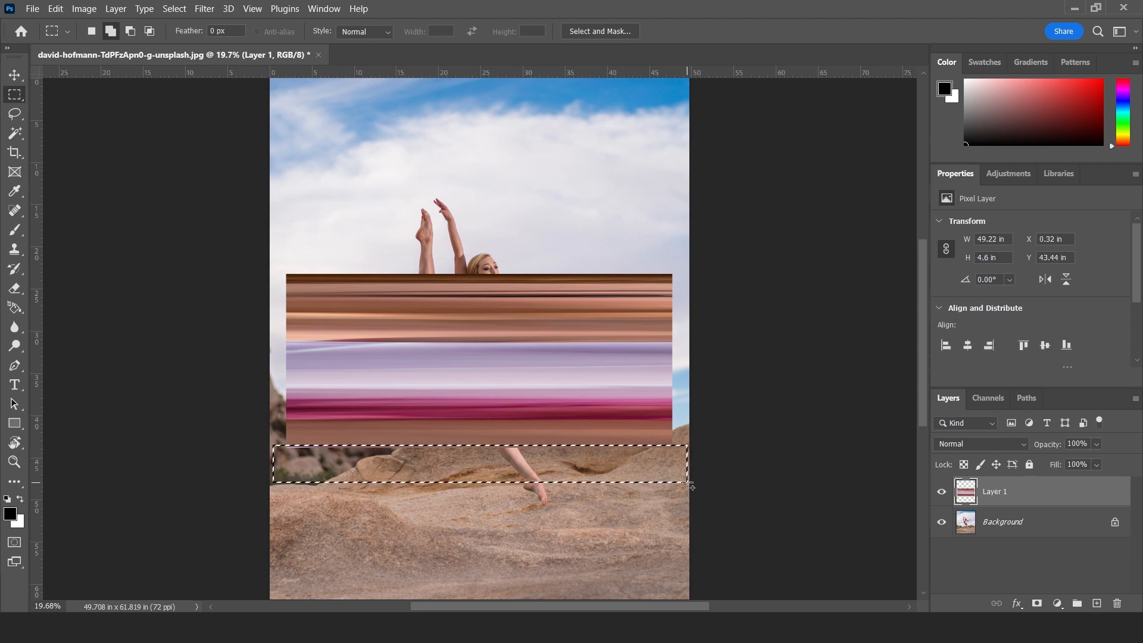
key(Delete)
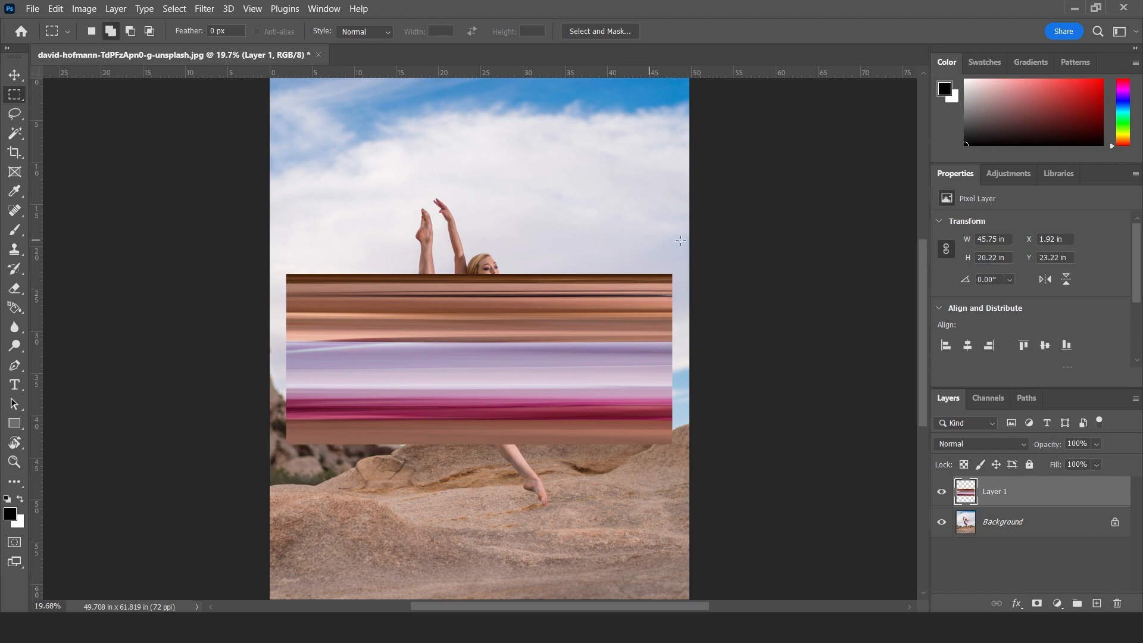
key(ctrl+d)
drag(666, 253, 723, 482)
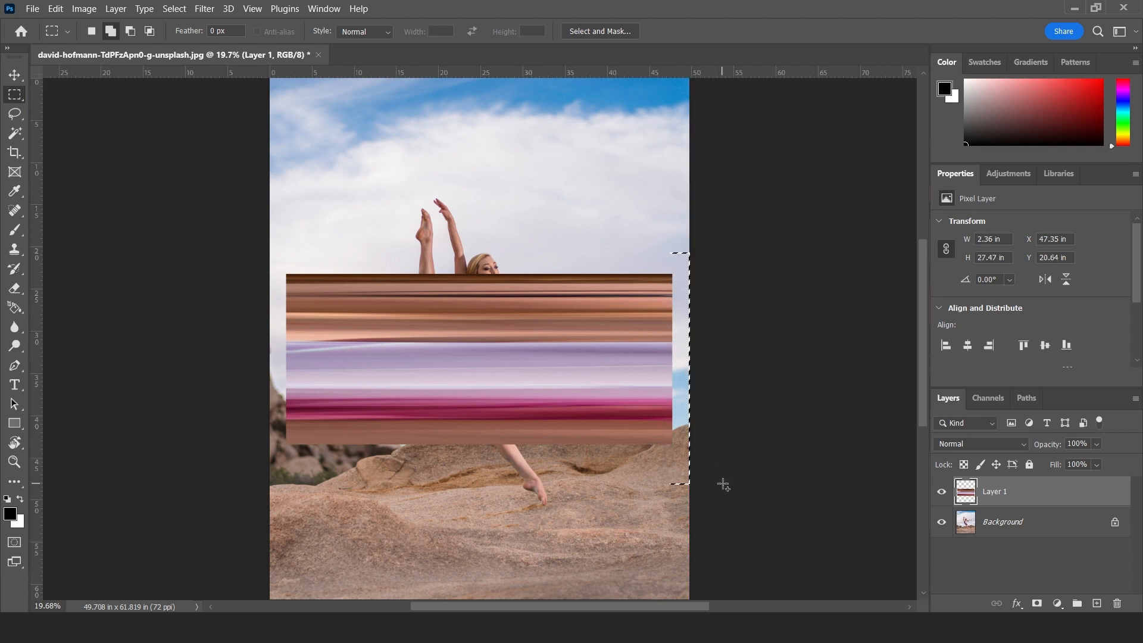
key(ctrl+d)
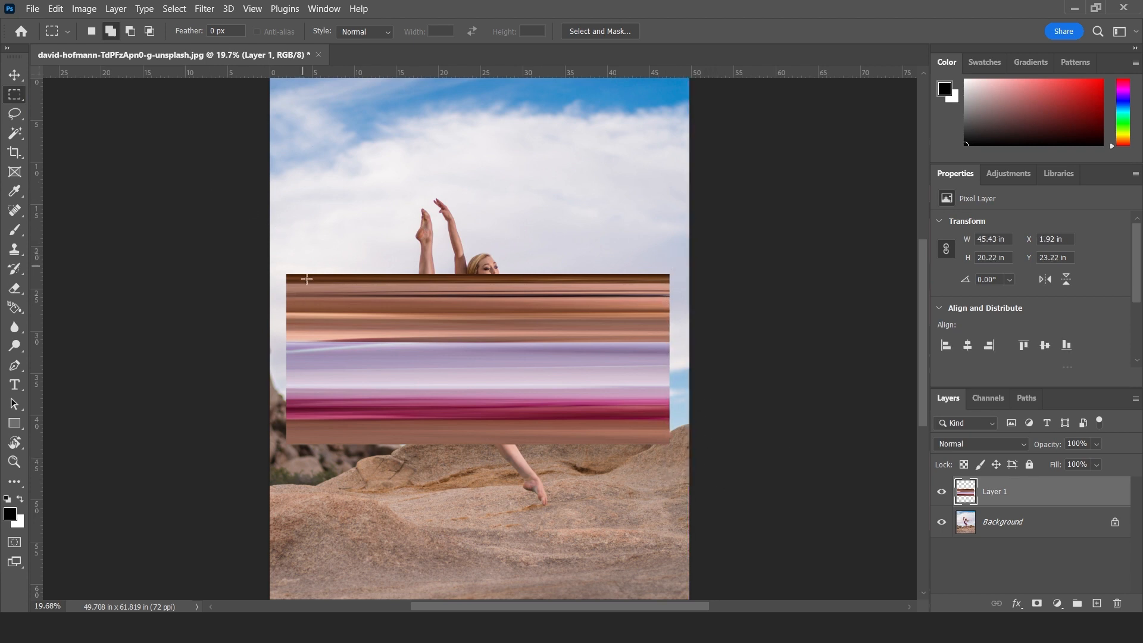
drag(272, 256, 289, 454)
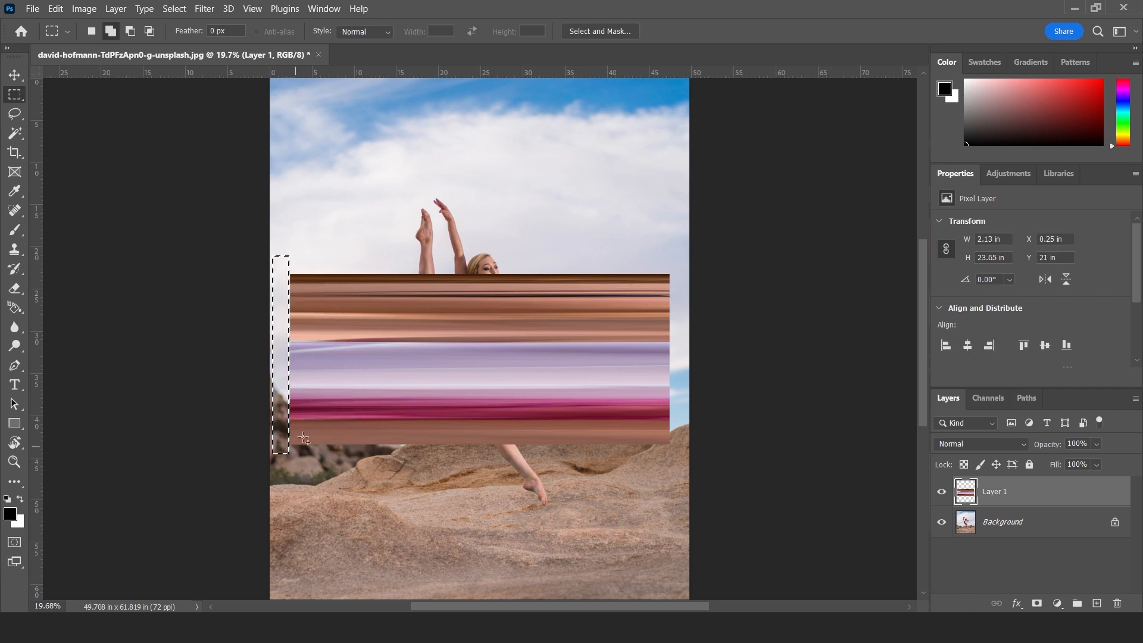
drag(271, 256, 700, 275)
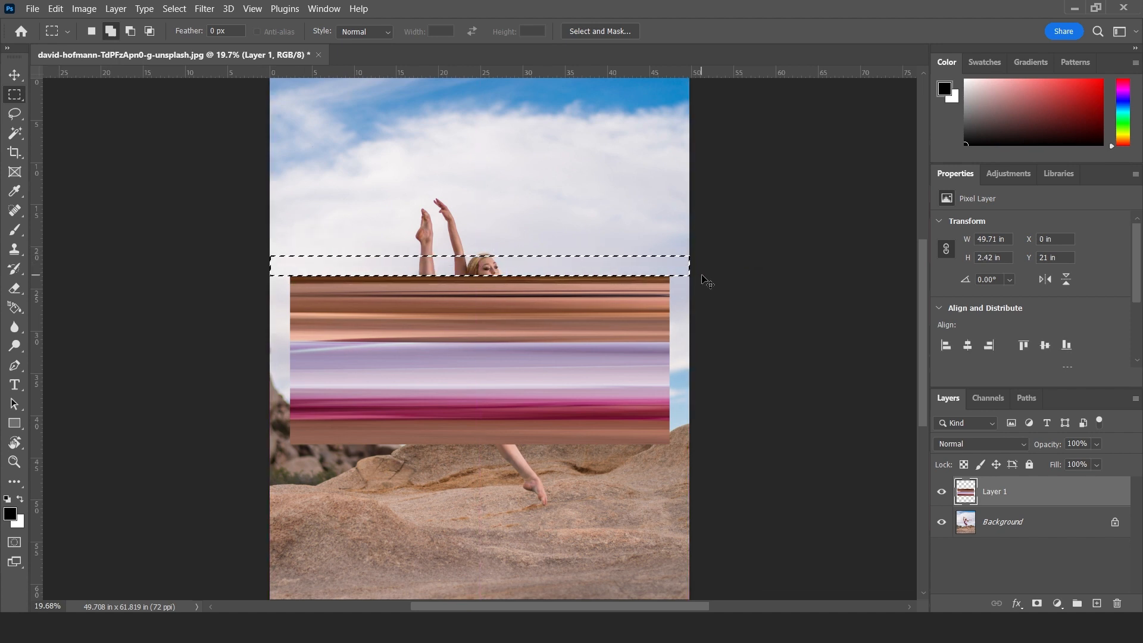
click(573, 255)
Scale the color band on Layer 1 to 227.92% width and 91.82% height, extending it past both sides of the canvas
key(z)
drag(546, 375, 521, 311)
key(space)
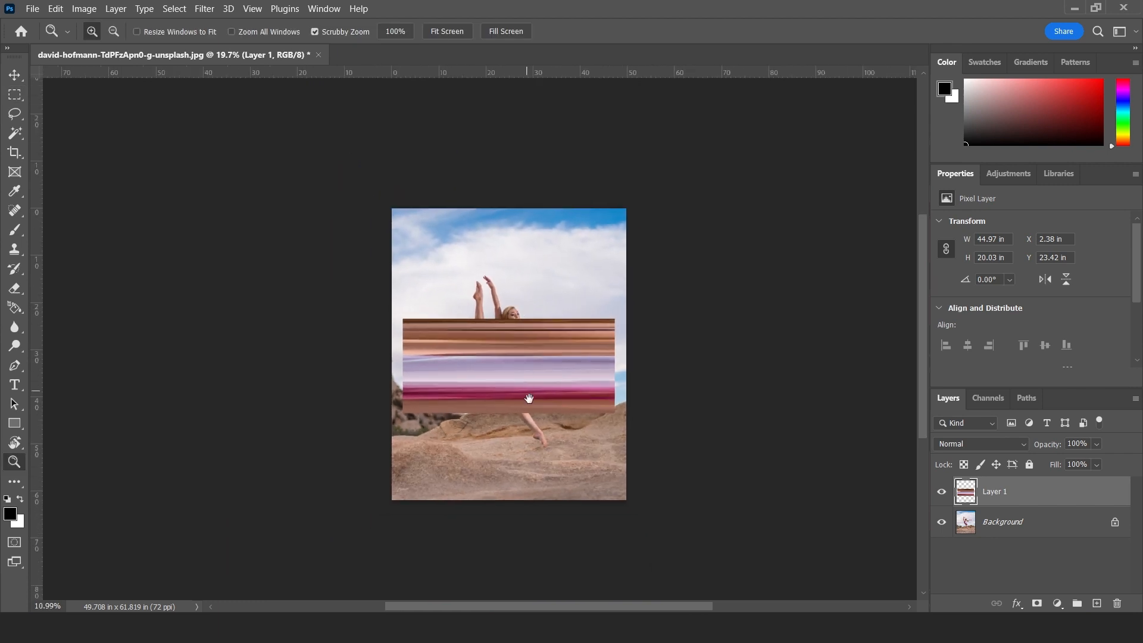
drag(529, 398, 546, 342)
key(ctrl+t)
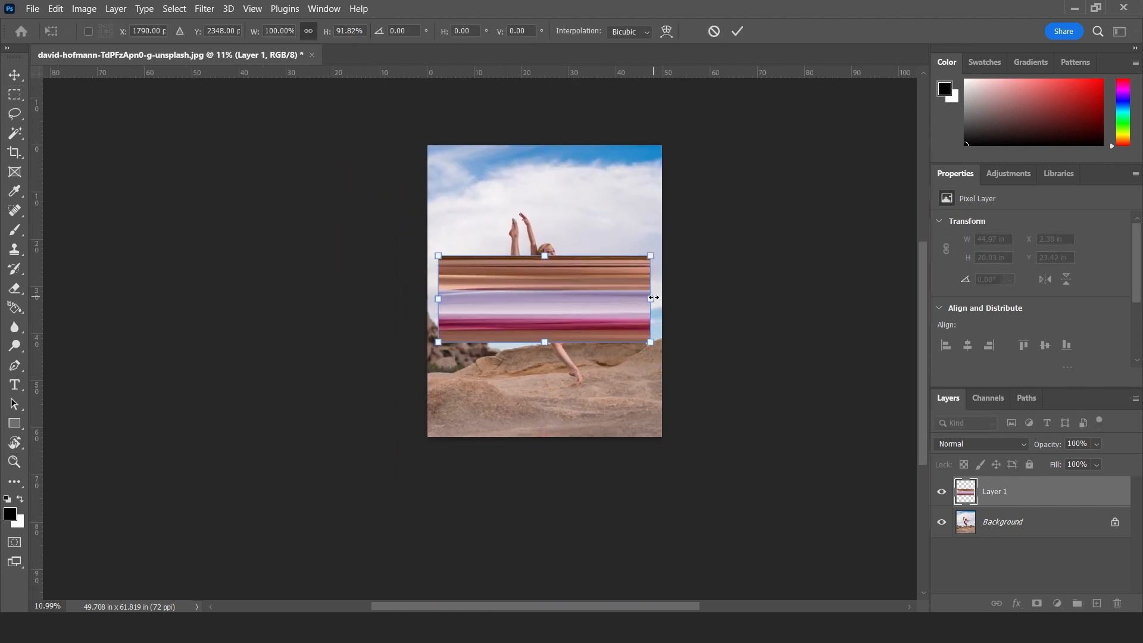
drag(653, 298, 789, 297)
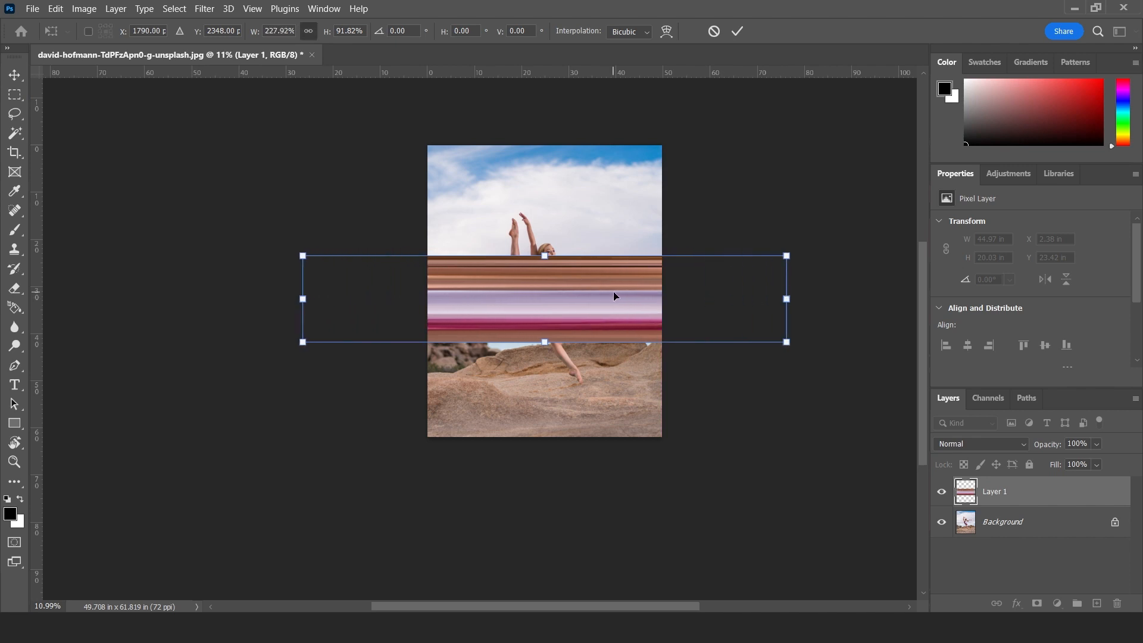
key(Return)
key(z)
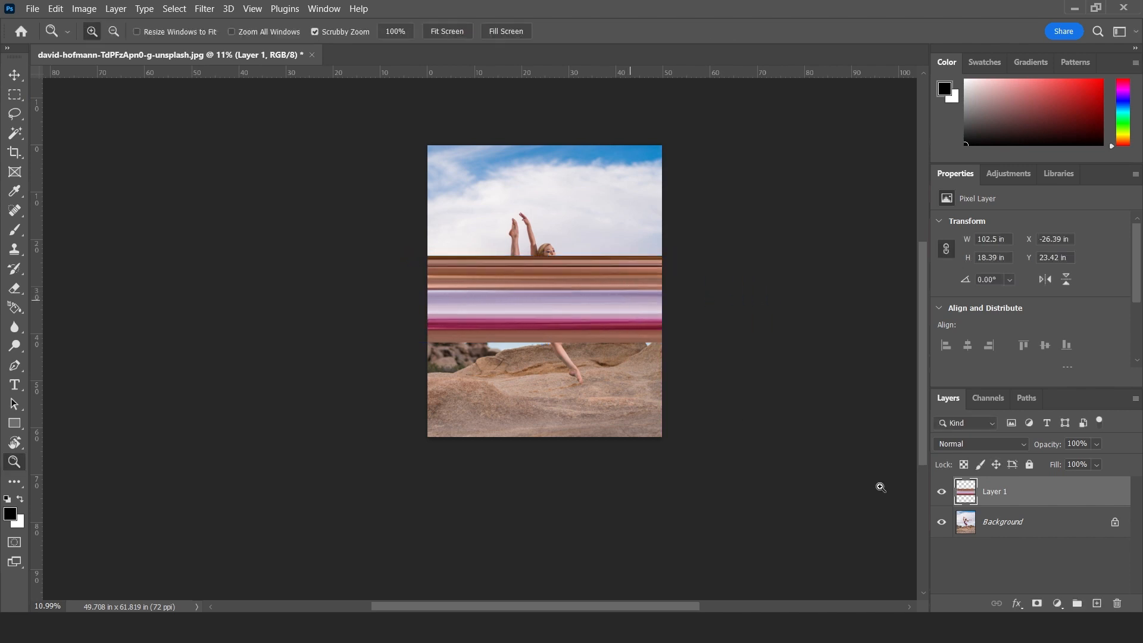
With Layer 1 hidden, unlock the Background layer and remove its background to isolate the dancer
click(941, 493)
click(1040, 528)
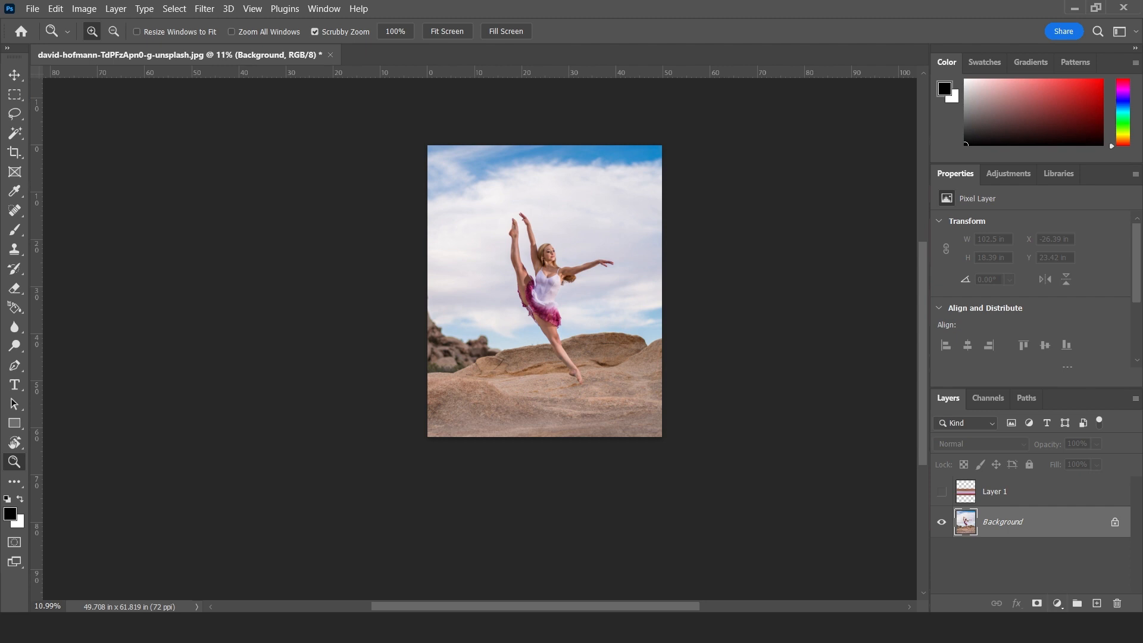
click(1114, 523)
scroll(1108, 298, down, 3)
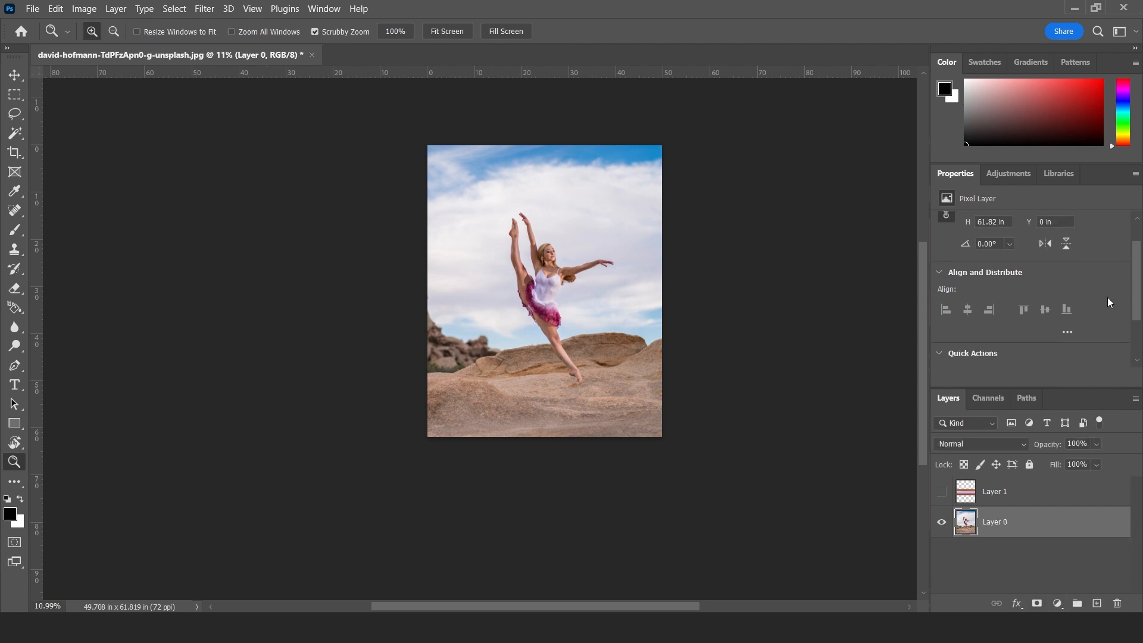
scroll(1106, 298, down, 1)
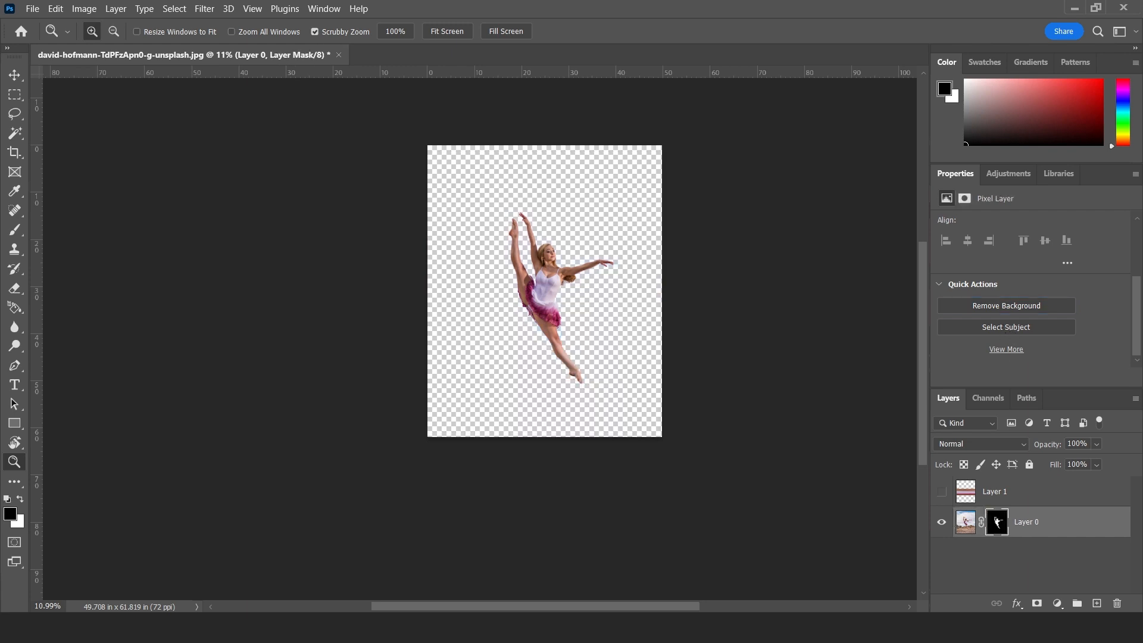
Duplicate the masked Layer 0 and delete the layer mask from the original Layer 0
drag(1074, 531, 1097, 603)
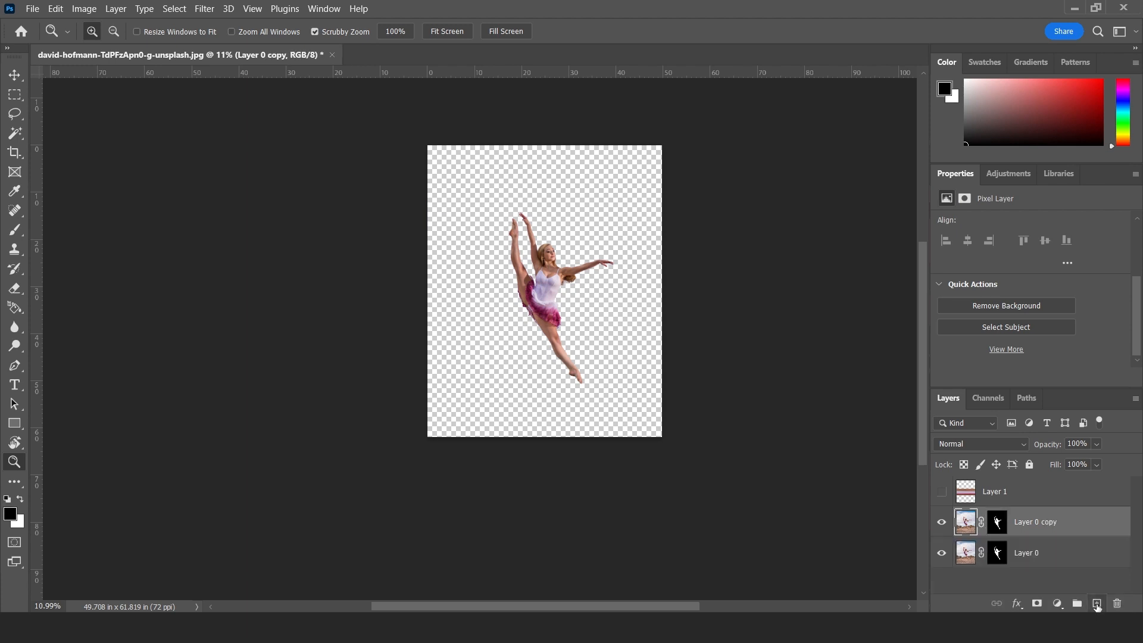
click(996, 553)
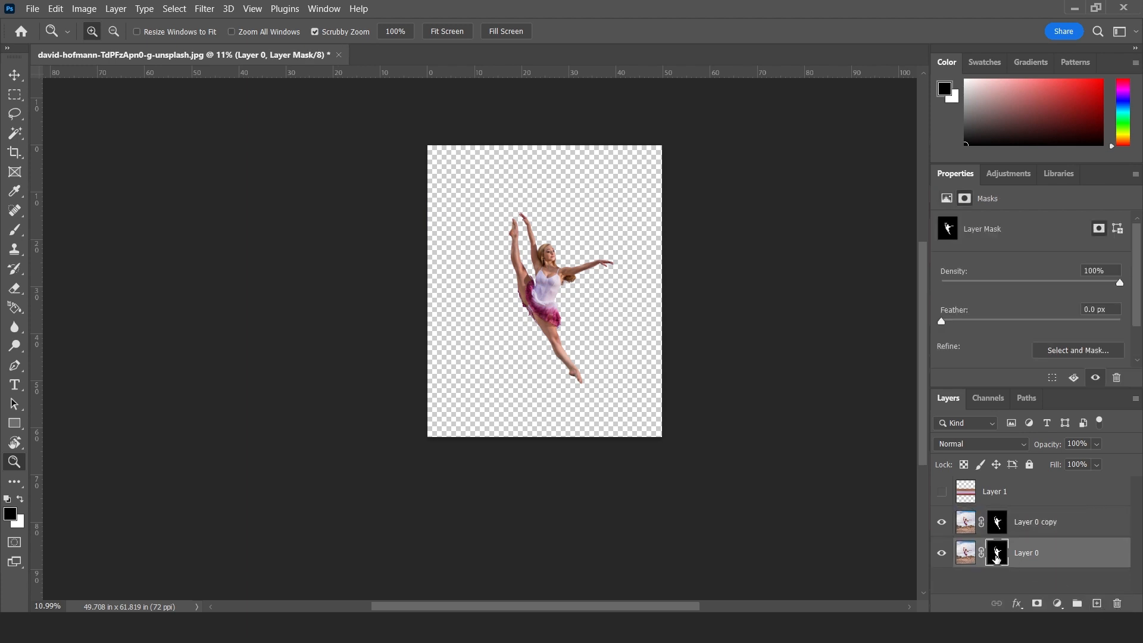
right_click(996, 558)
click(1019, 447)
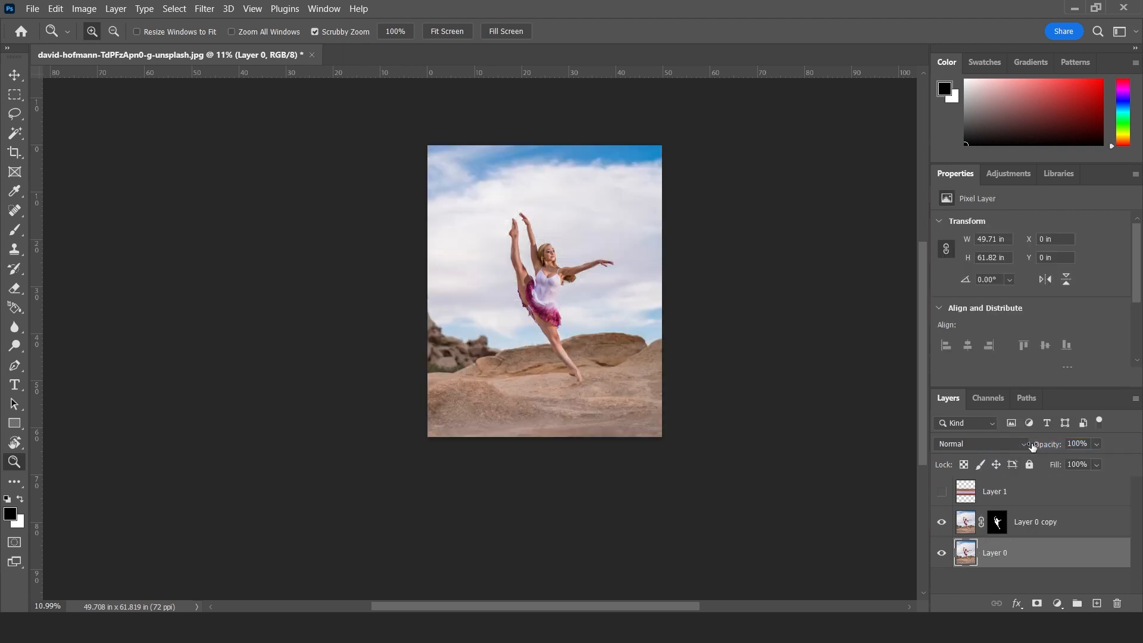
Convert Layer 0 copy, the dancer cutout, to a smart object
right_click(572, 325)
click(592, 334)
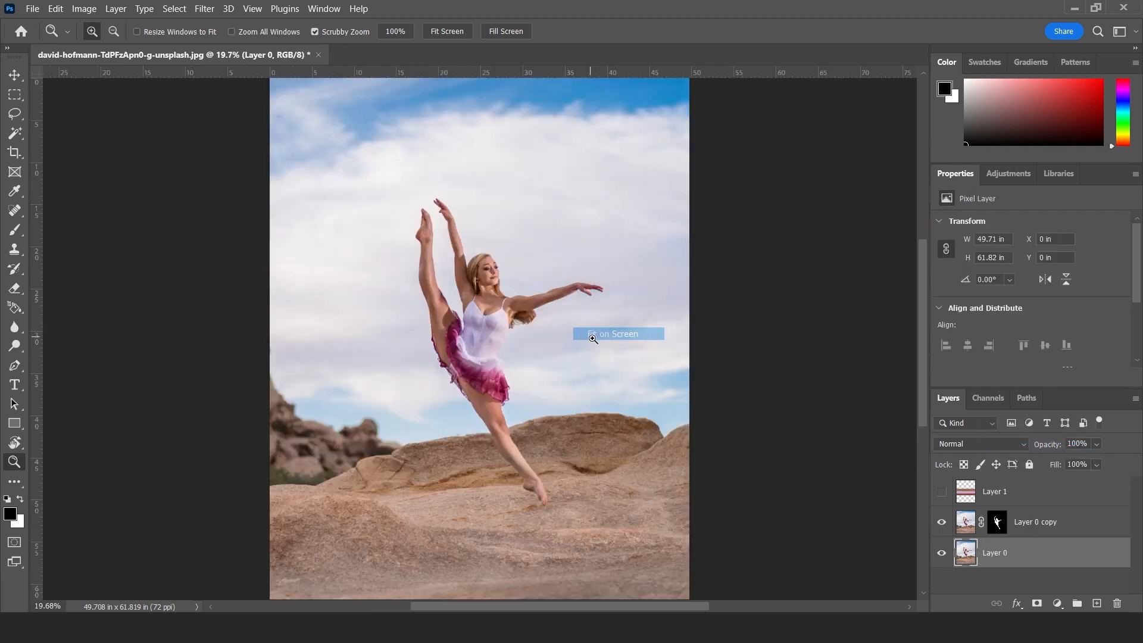
click(1033, 524)
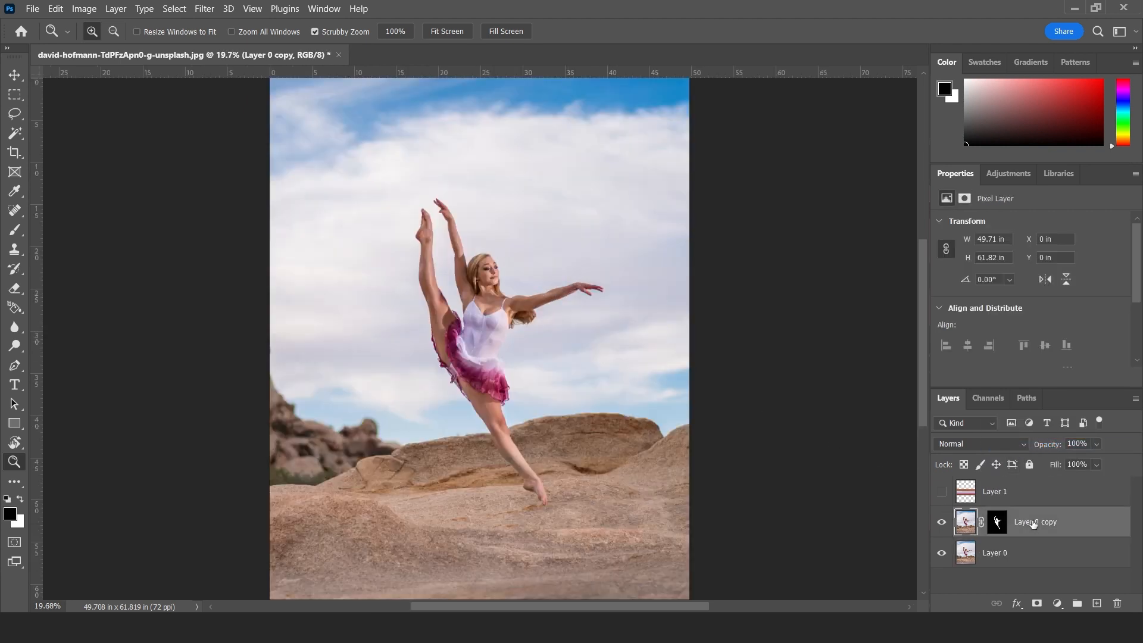
right_click(1033, 524)
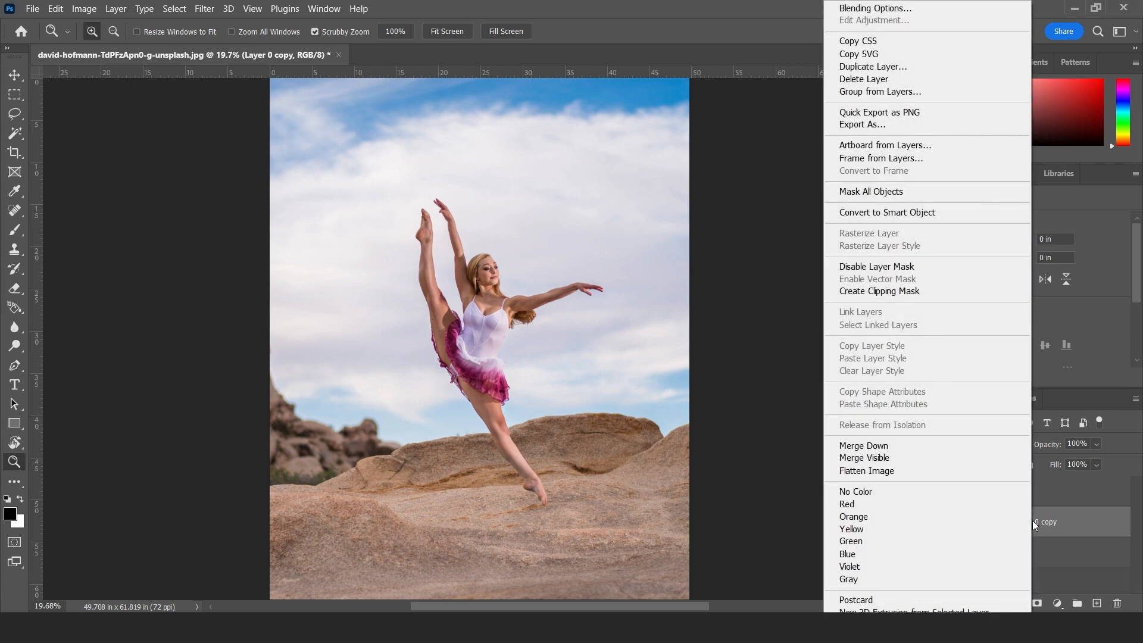
click(881, 213)
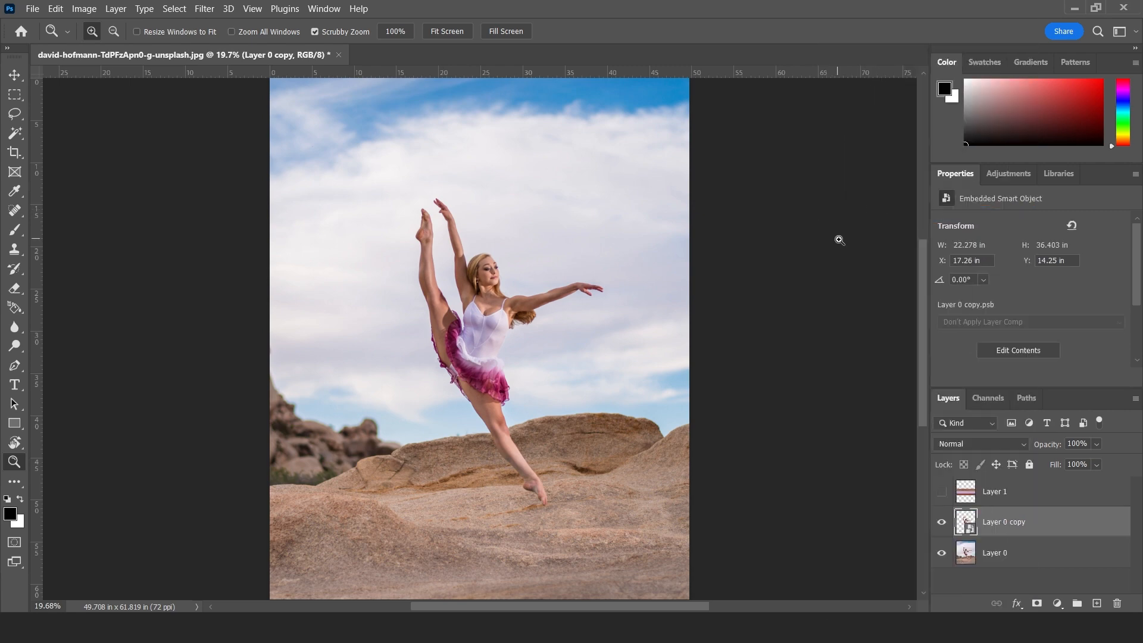
Show Layer 1 again and bend its color band into a ring with the Polar Coordinates filter set to Rectangular to Polar
click(943, 492)
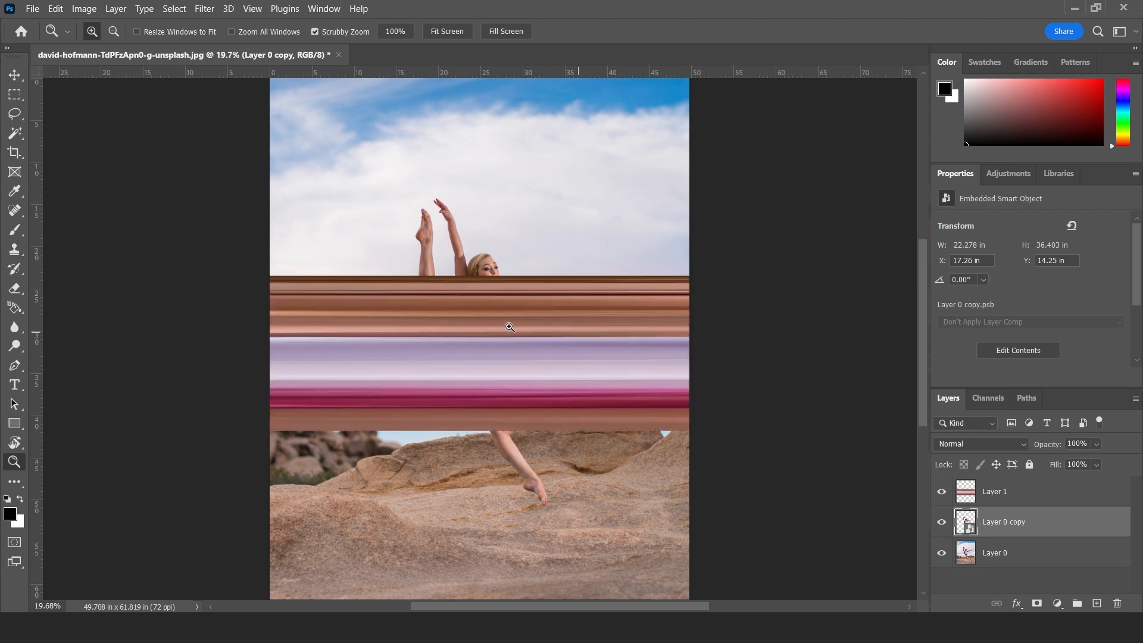
drag(552, 361, 548, 352)
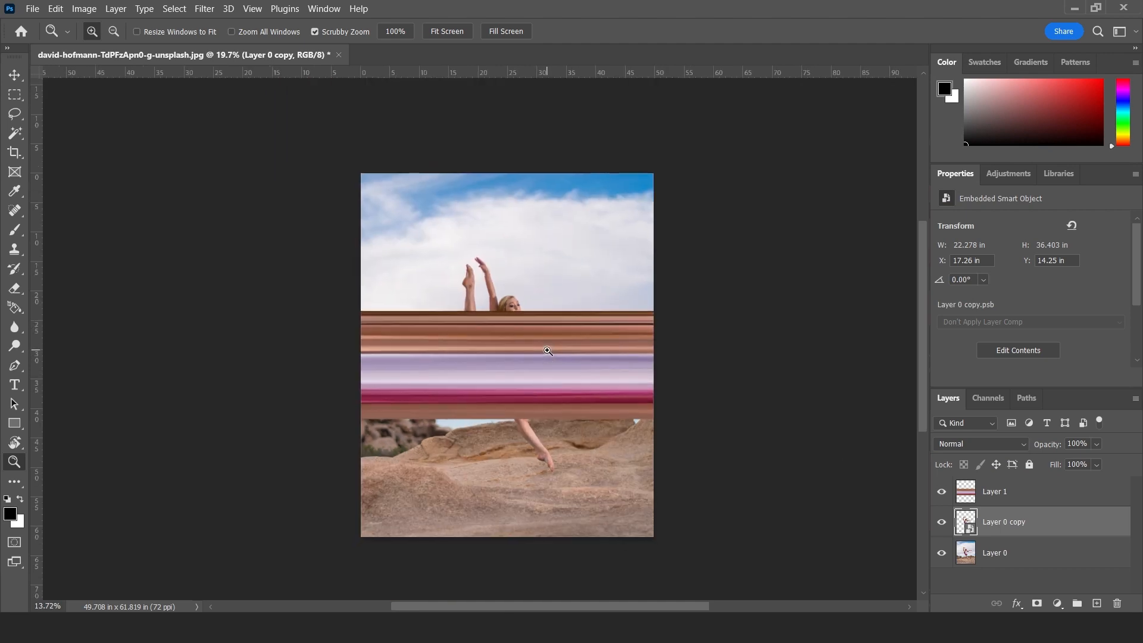
key(v)
click(563, 376)
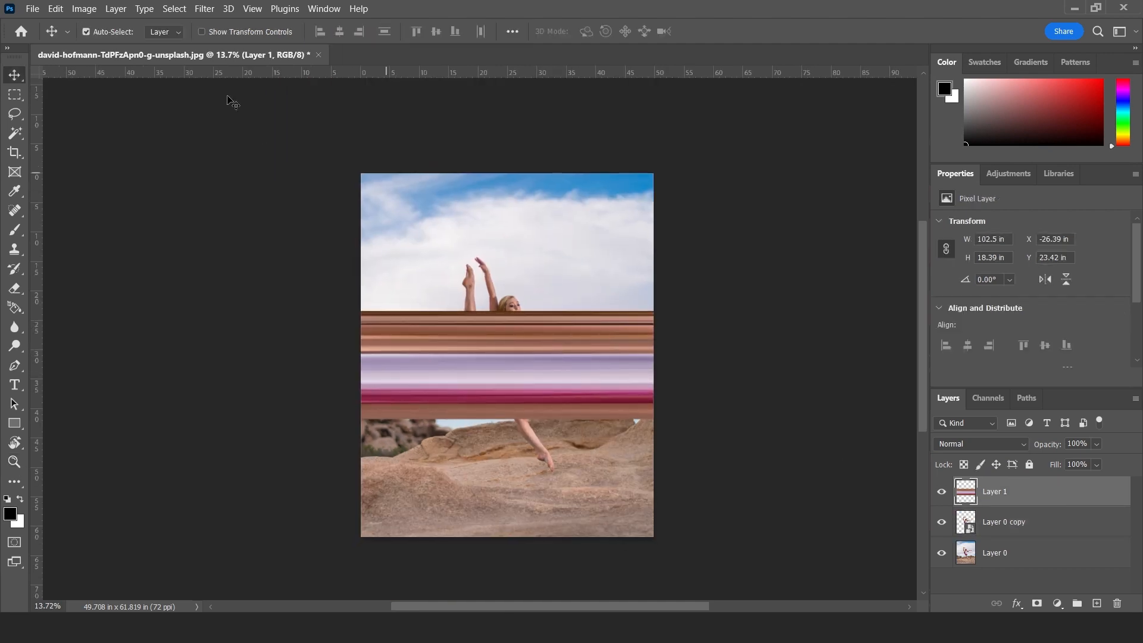
click(206, 9)
mouse_move(248, 212)
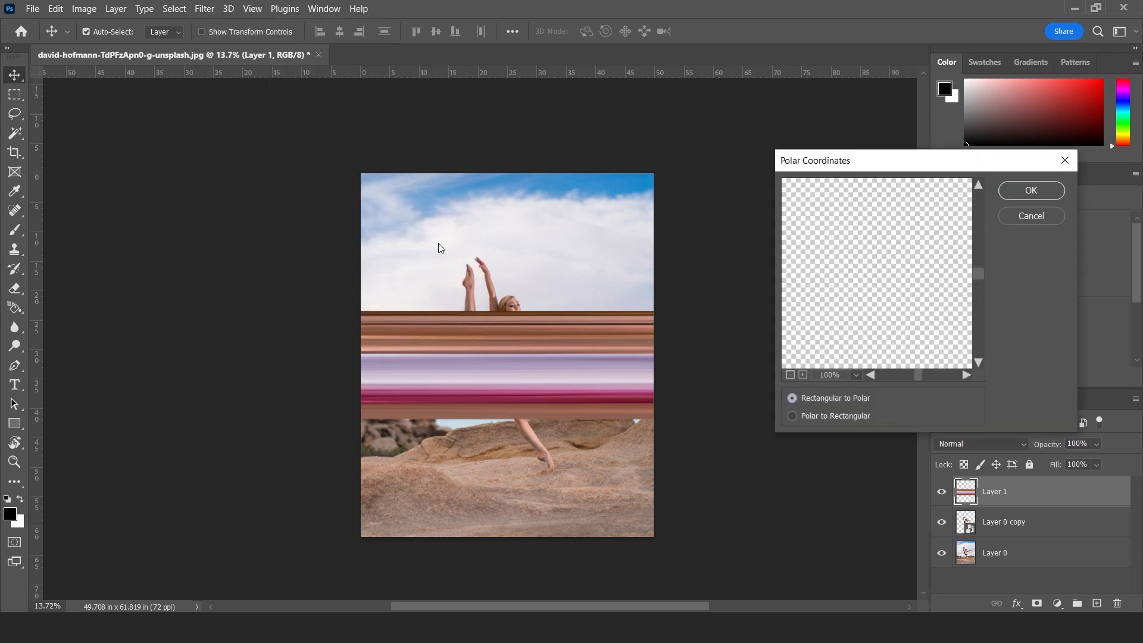
click(789, 374)
click(790, 374)
click(789, 374)
click(789, 375)
click(789, 375)
click(789, 374)
click(789, 375)
click(789, 375)
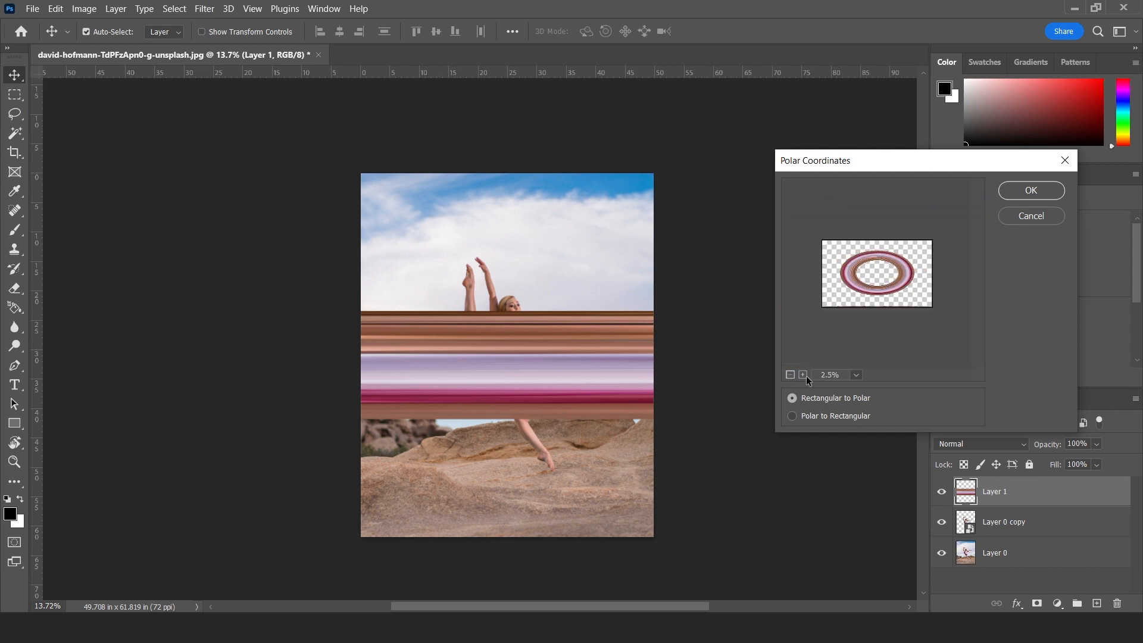
click(803, 374)
click(1033, 190)
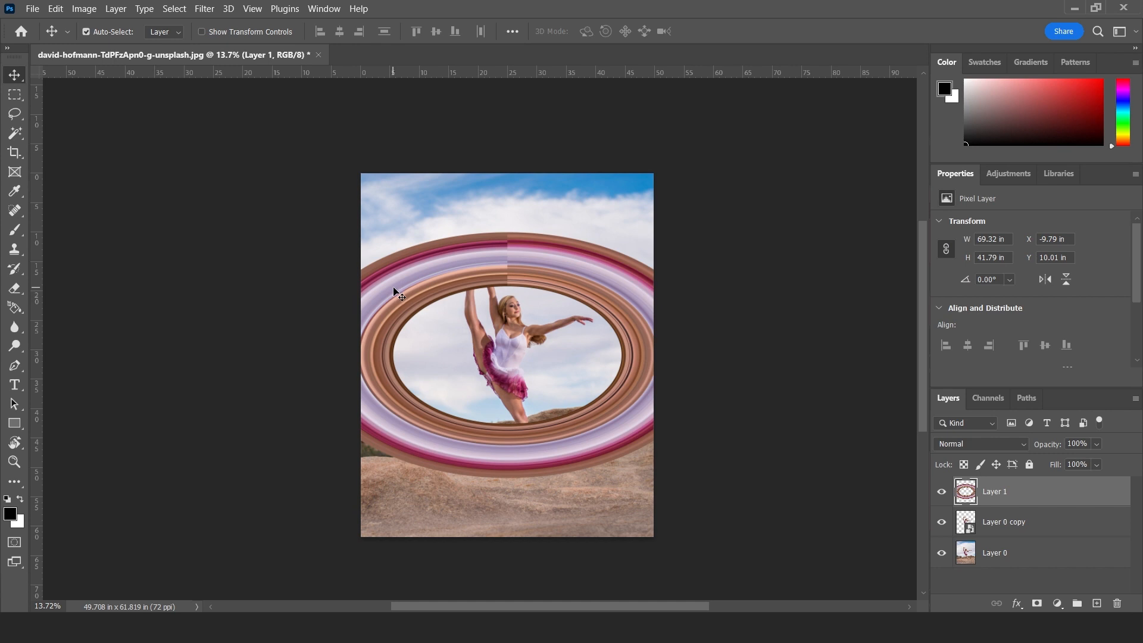
Transform the Layer 1 ring into a circle about 28.5 in wide around the dancer's torso, and move it behind the Layer 0 copy cutout
key(ctrl+t)
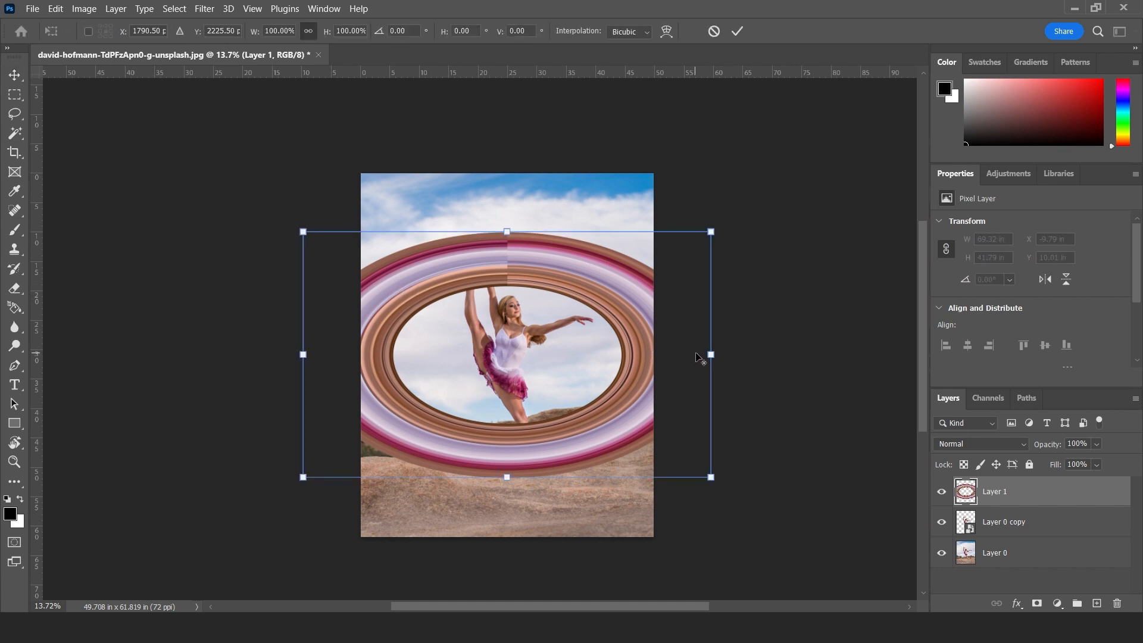
drag(710, 354, 634, 355)
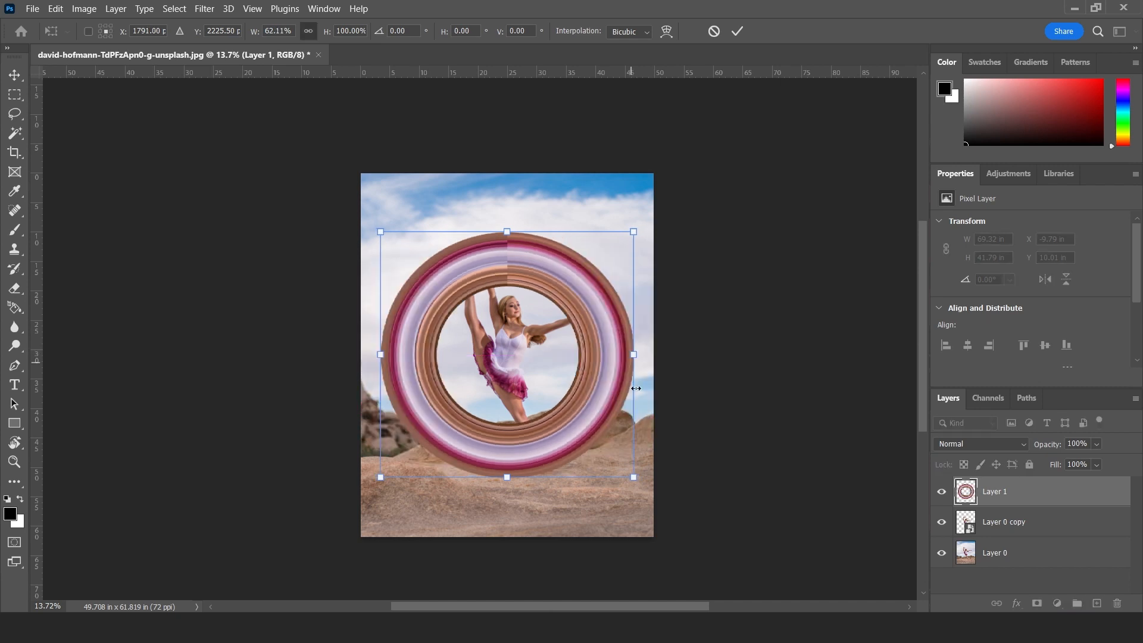
drag(635, 478, 598, 398)
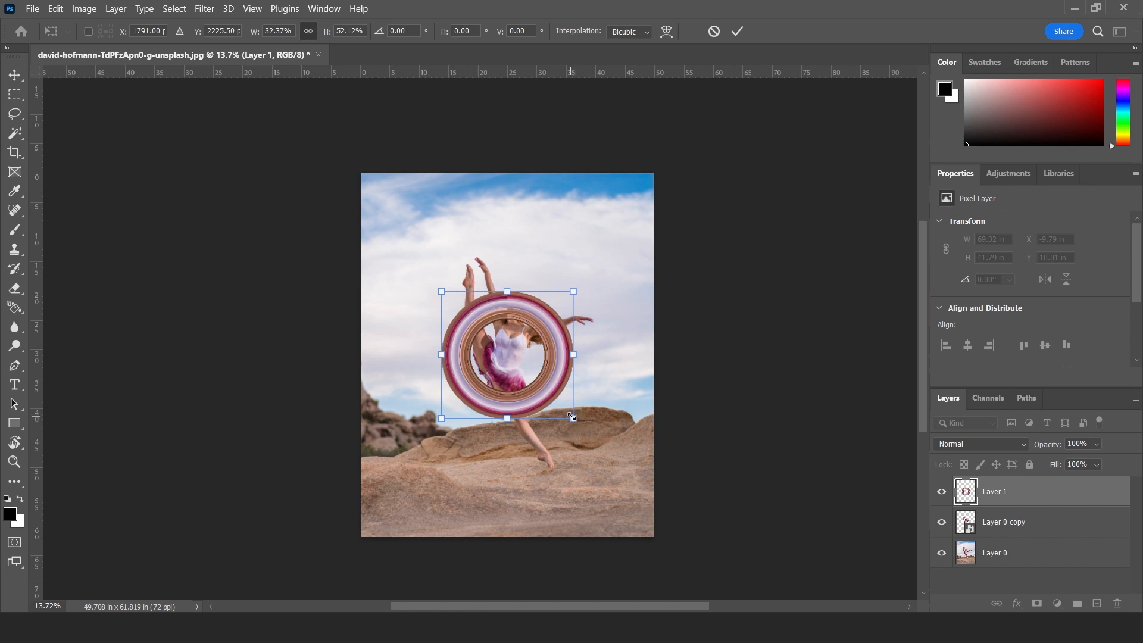
drag(572, 417, 611, 448)
drag(557, 410, 554, 400)
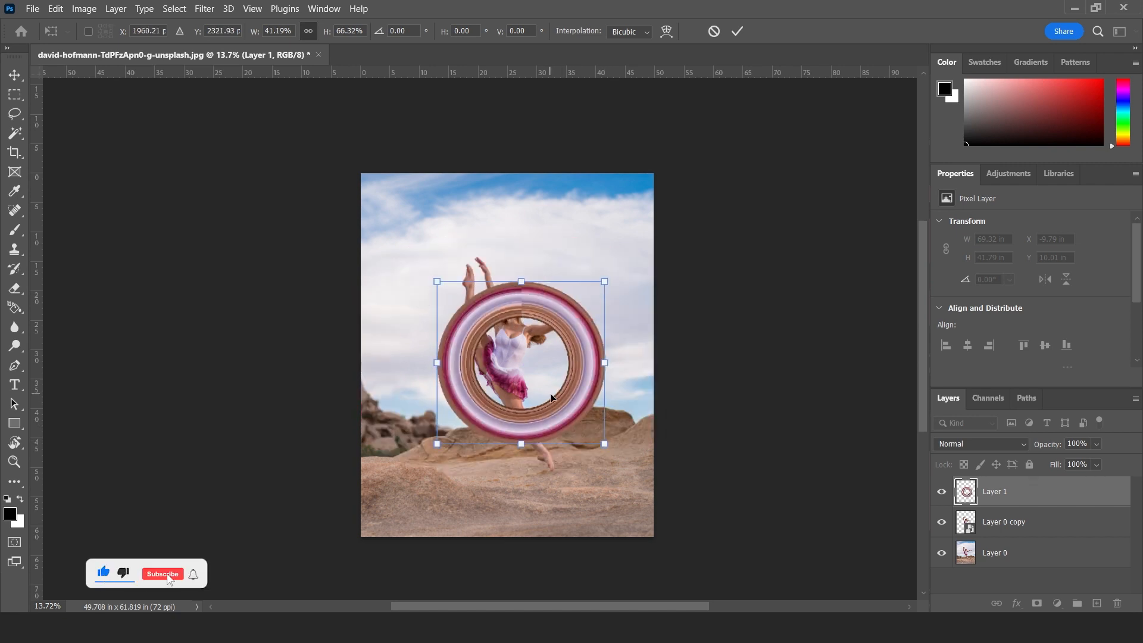
key(Return)
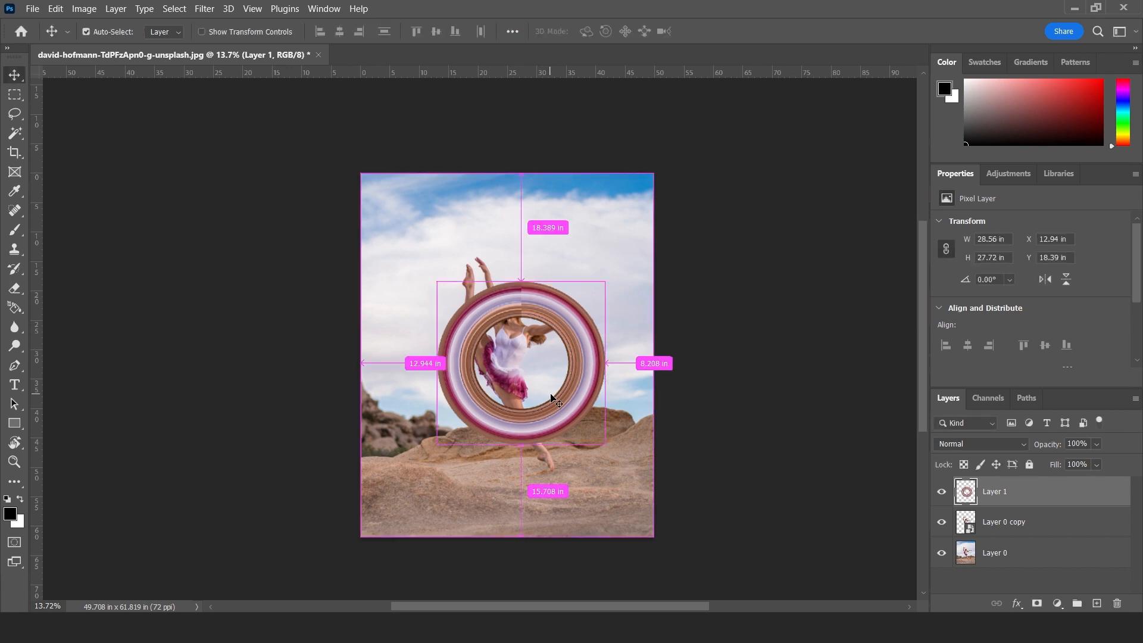
key(ctrl+bracketleft)
Rotate the ring on Layer 1 counterclockwise by about 21.5 degrees
key(z)
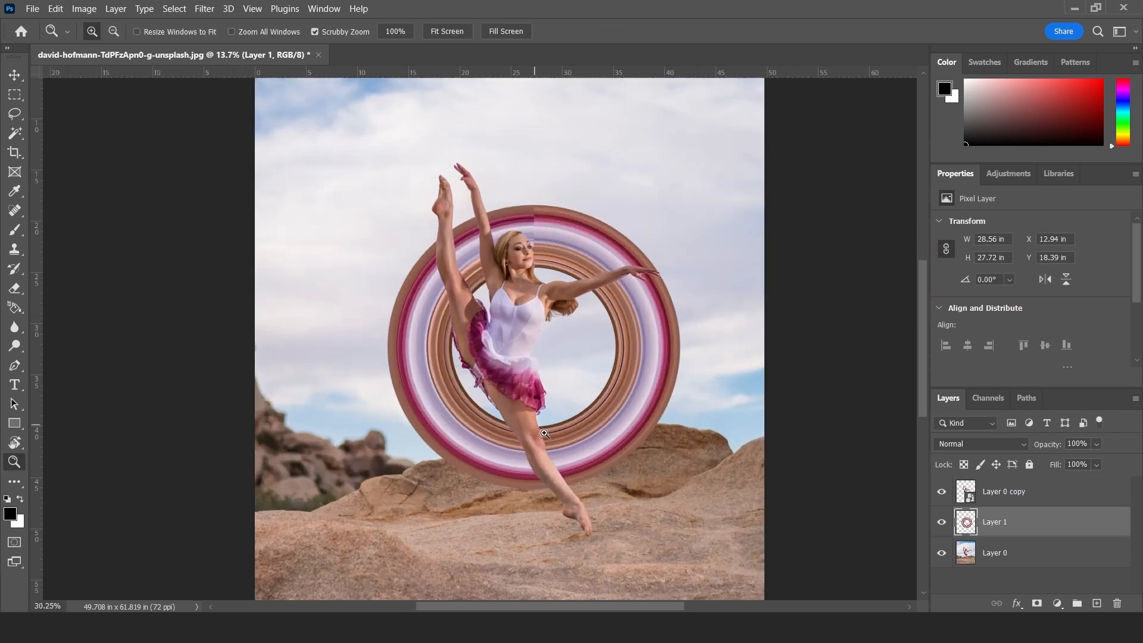
drag(505, 390, 544, 421)
drag(582, 319, 565, 341)
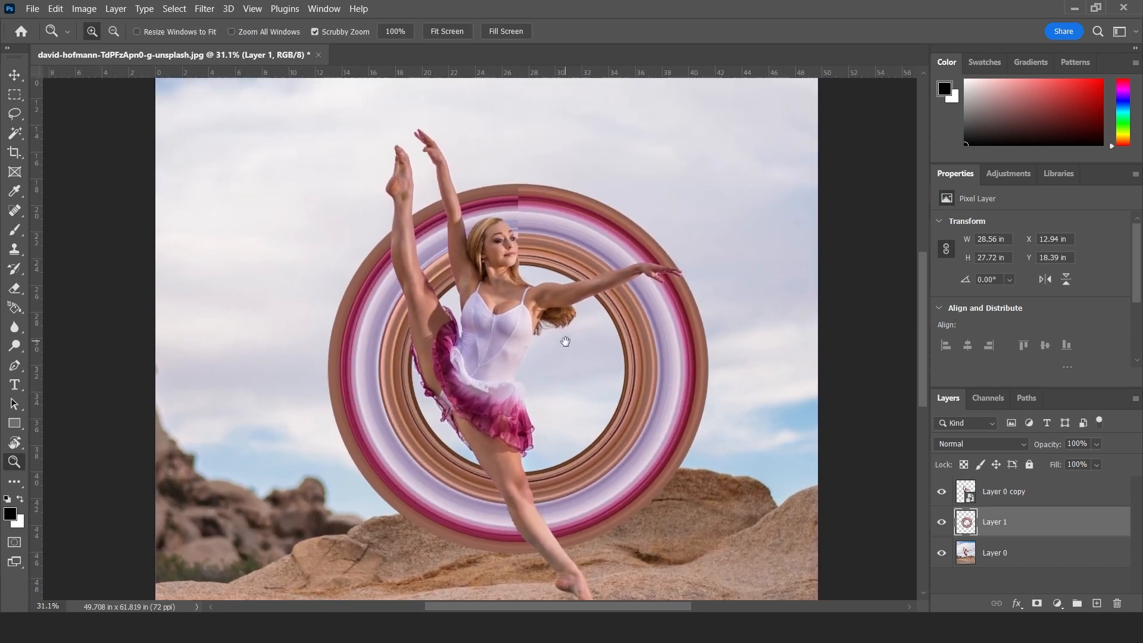
key(ctrl+t)
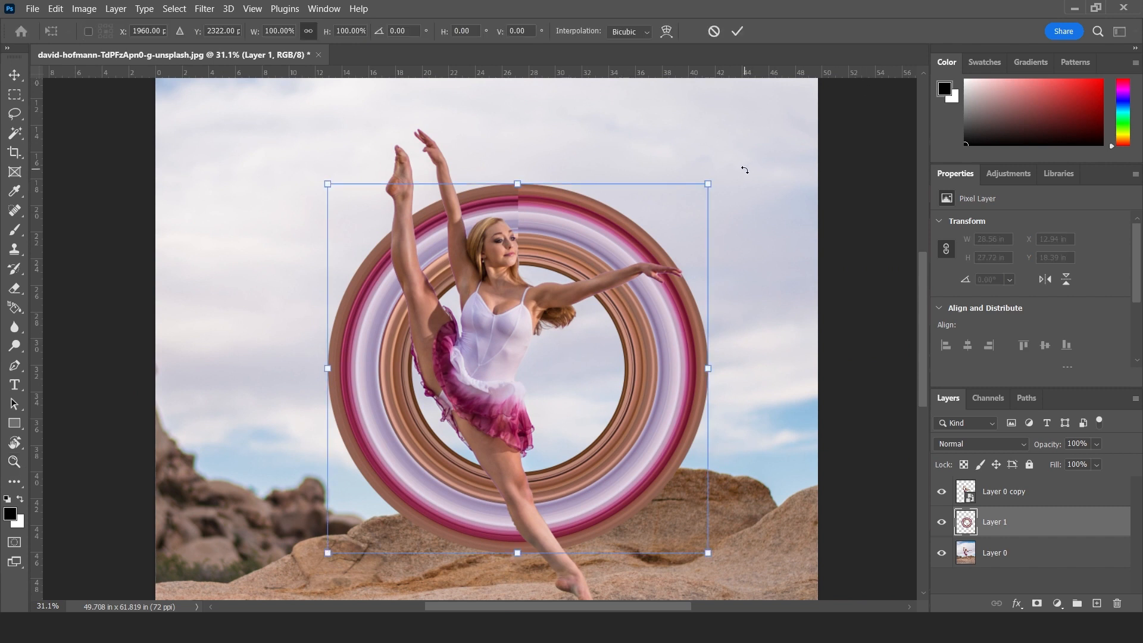
drag(745, 170, 689, 81)
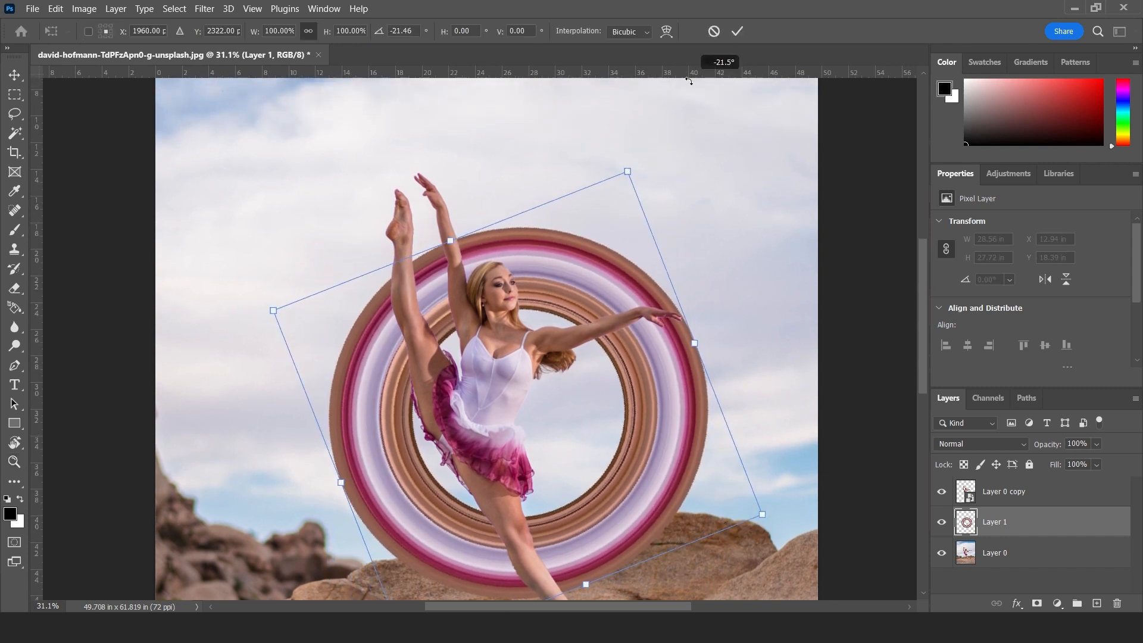
drag(584, 337, 570, 276)
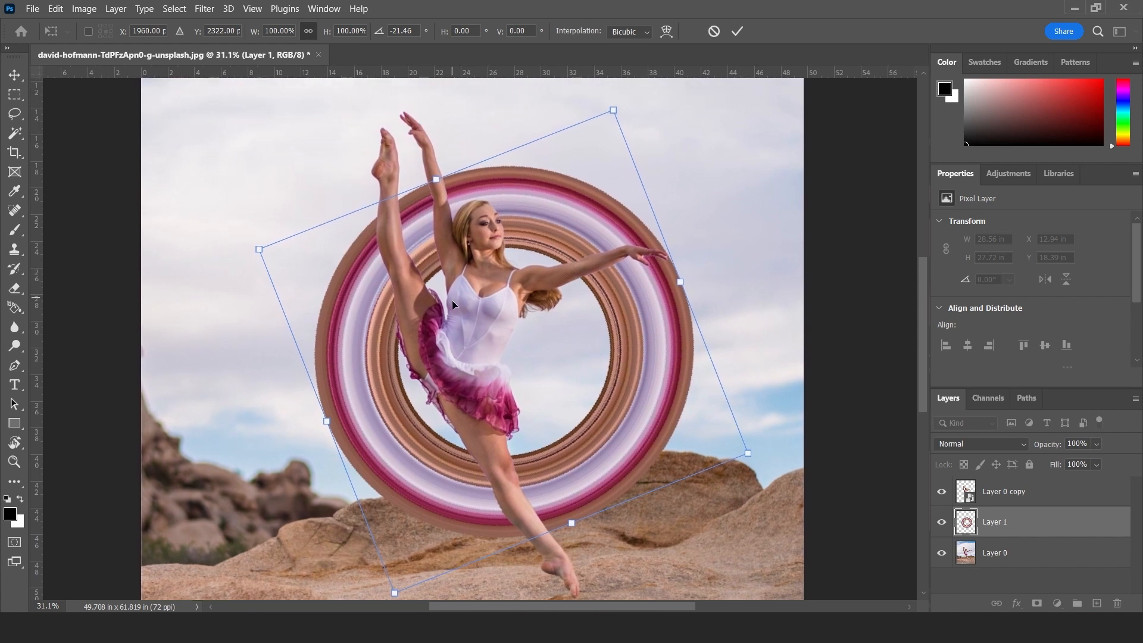
key(z)
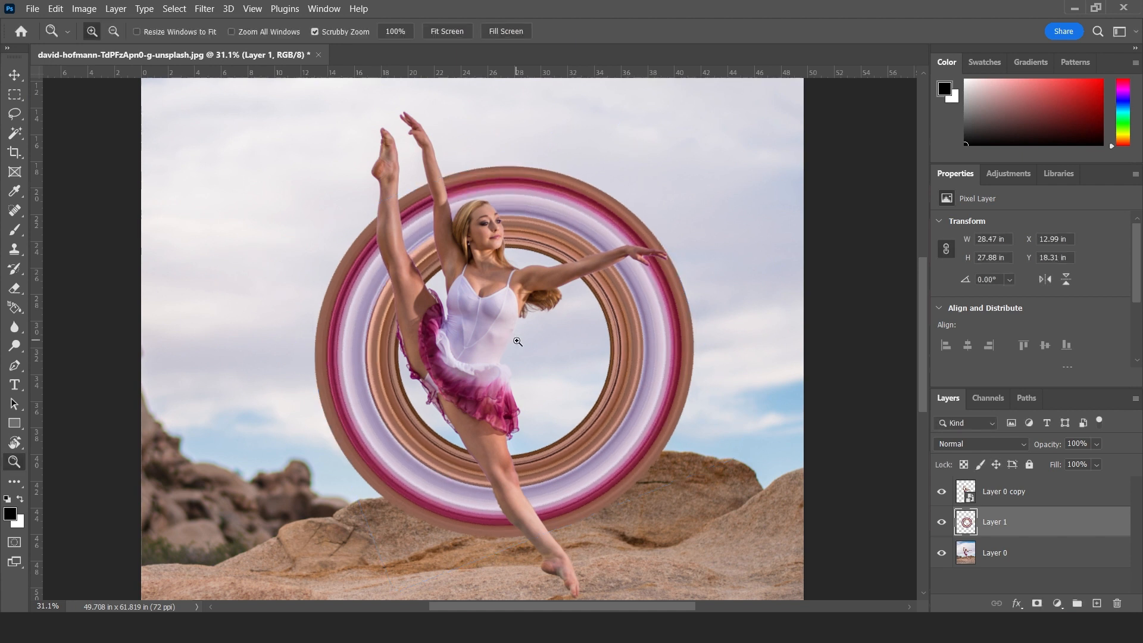
Nudge the ring on Layer 1 about 2 in to the left behind the dancer
key(ctrl+shift+Left)
key(ctrl+shift+Left)
key(ctrl+shift+Left)
key(ctrl+shift+Left)
key(ctrl+shift+Left)
key(ctrl+shift+Left)
key(ctrl+shift+Left)
key(ctrl+shift+Left)
key(ctrl+shift+Left)
key(ctrl+shift+Left)
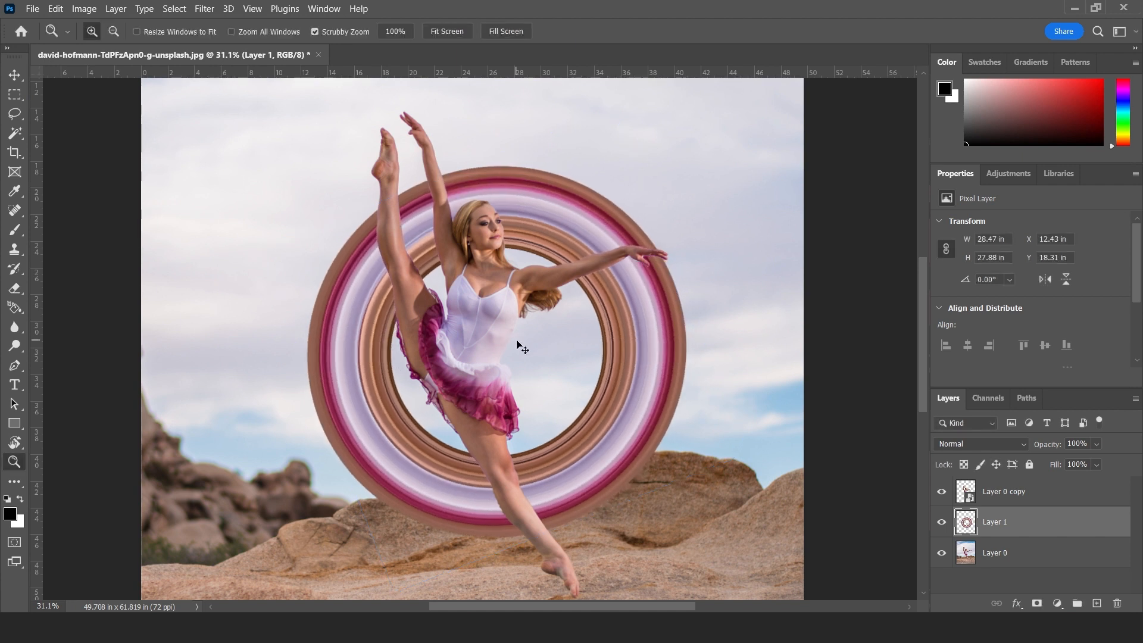
key(ctrl+shift+Left)
key(ctrl+shift+Left)
key(ctrl+shift+Left)
key(ctrl+shift+Left)
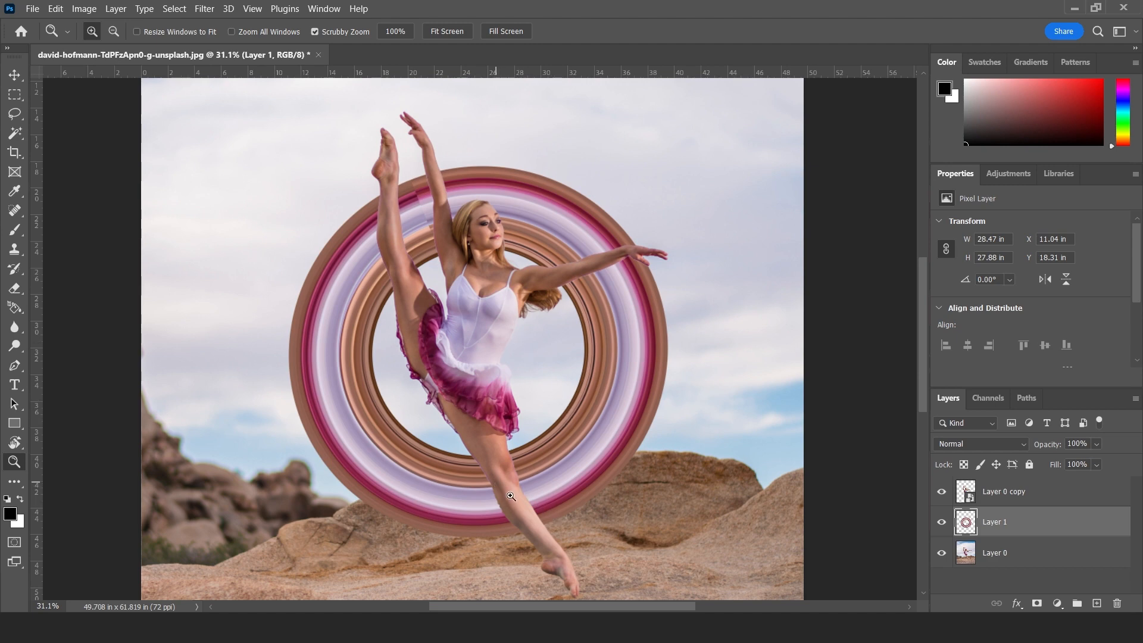
Lower the opacity of Layer 0 copy to 57% so the ring shows through the raised leg
scroll(511, 497, up, 2)
scroll(518, 488, down, 2)
drag(384, 258, 423, 295)
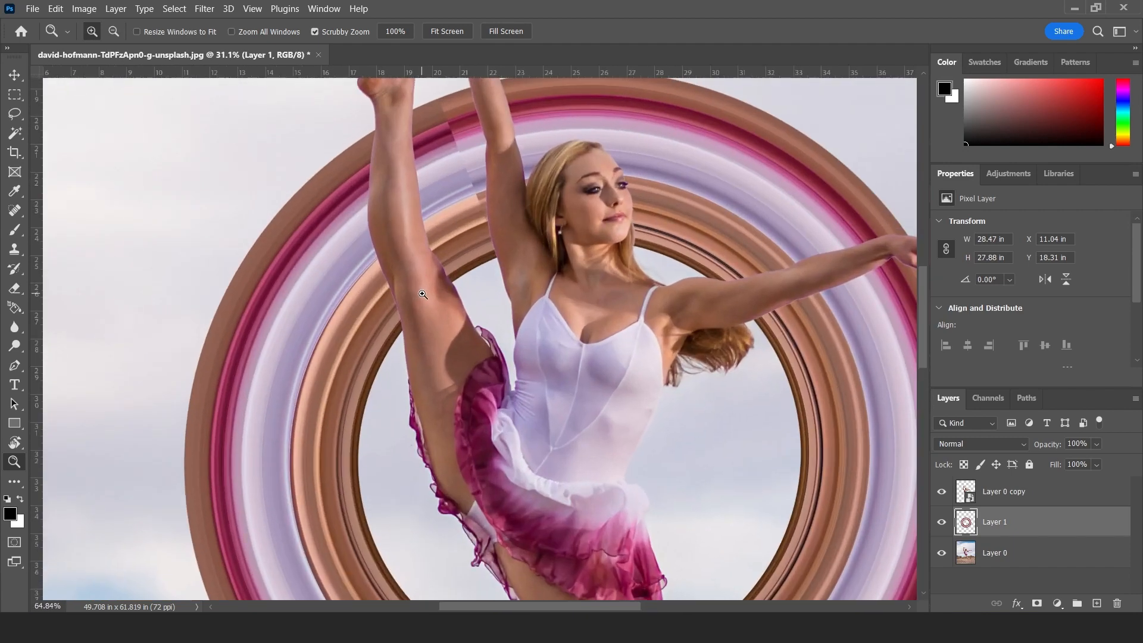
drag(403, 223, 472, 409)
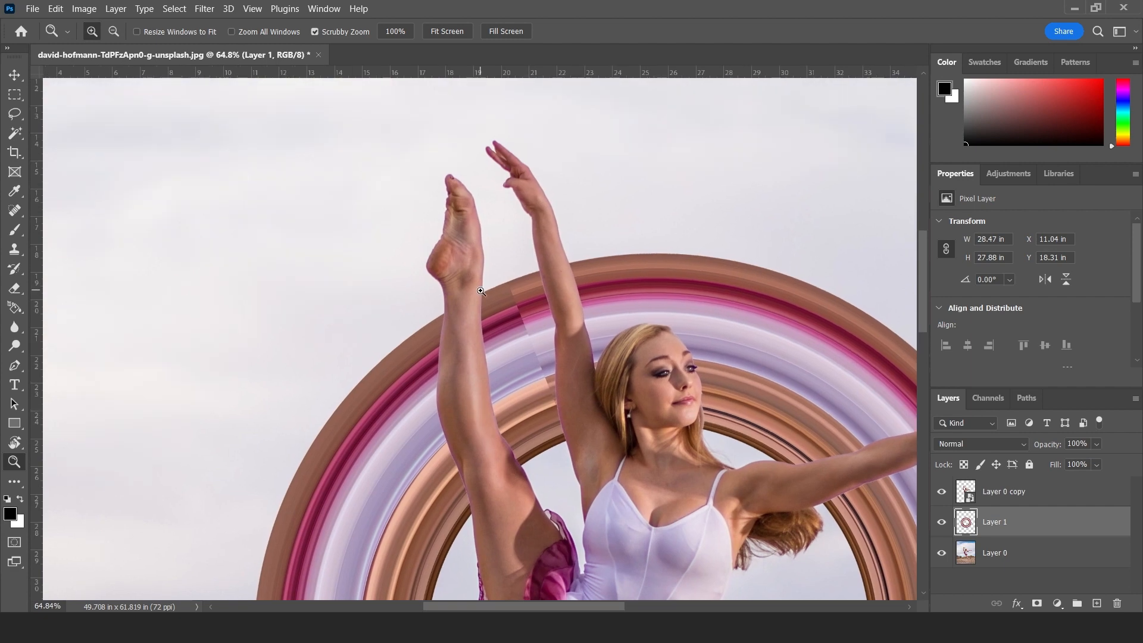
drag(465, 311, 512, 313)
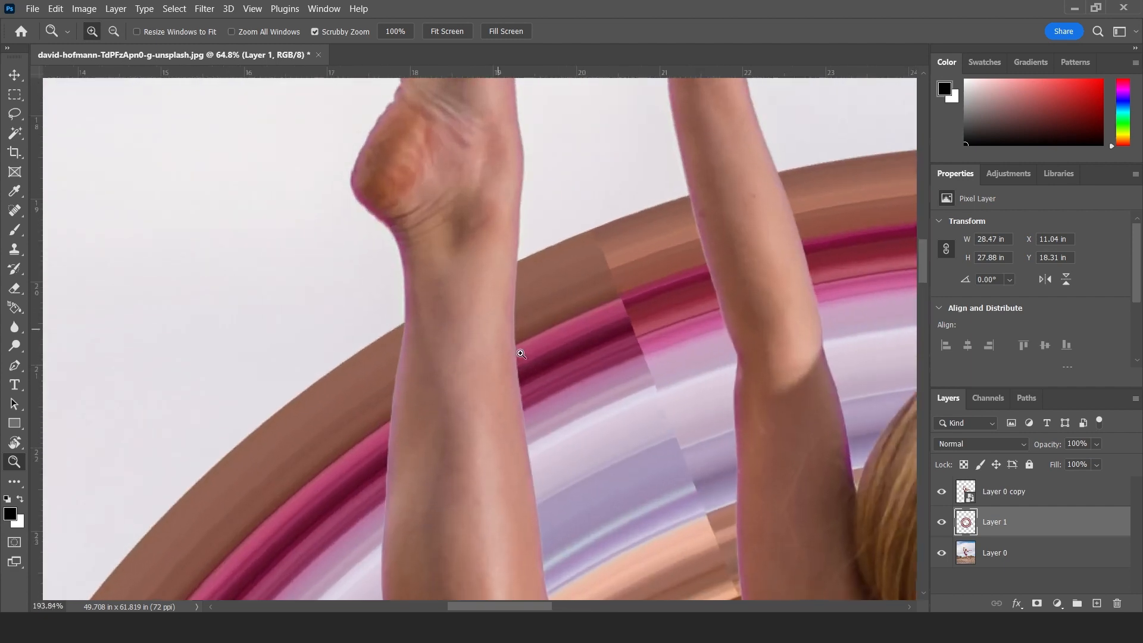
click(1020, 495)
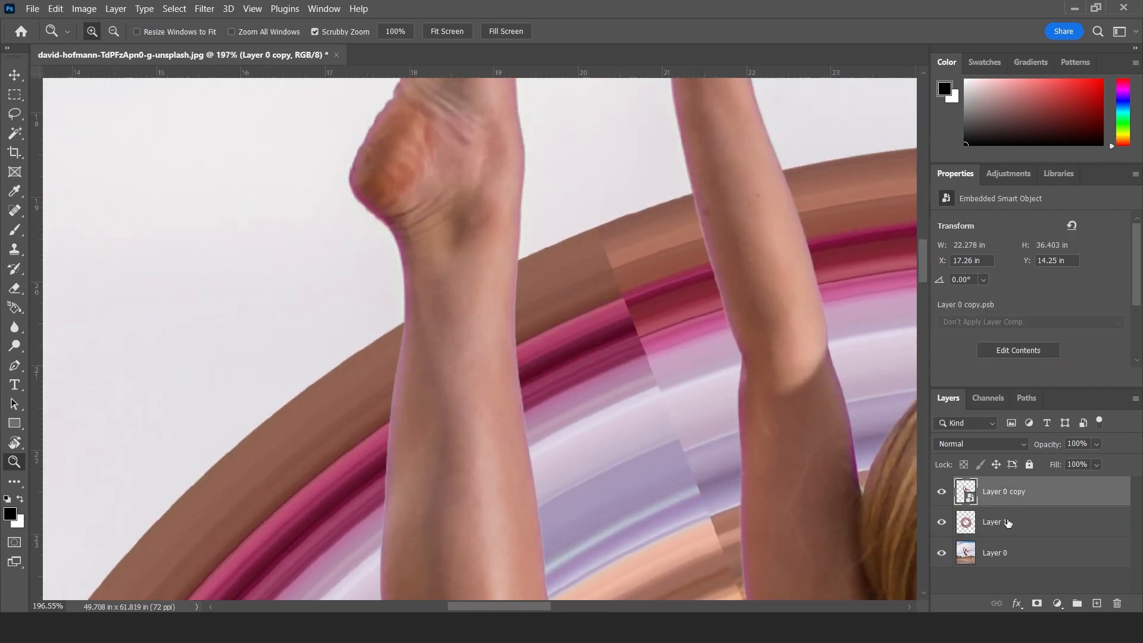
click(1076, 444)
text(56)
key(Return)
drag(1015, 445, 1015, 446)
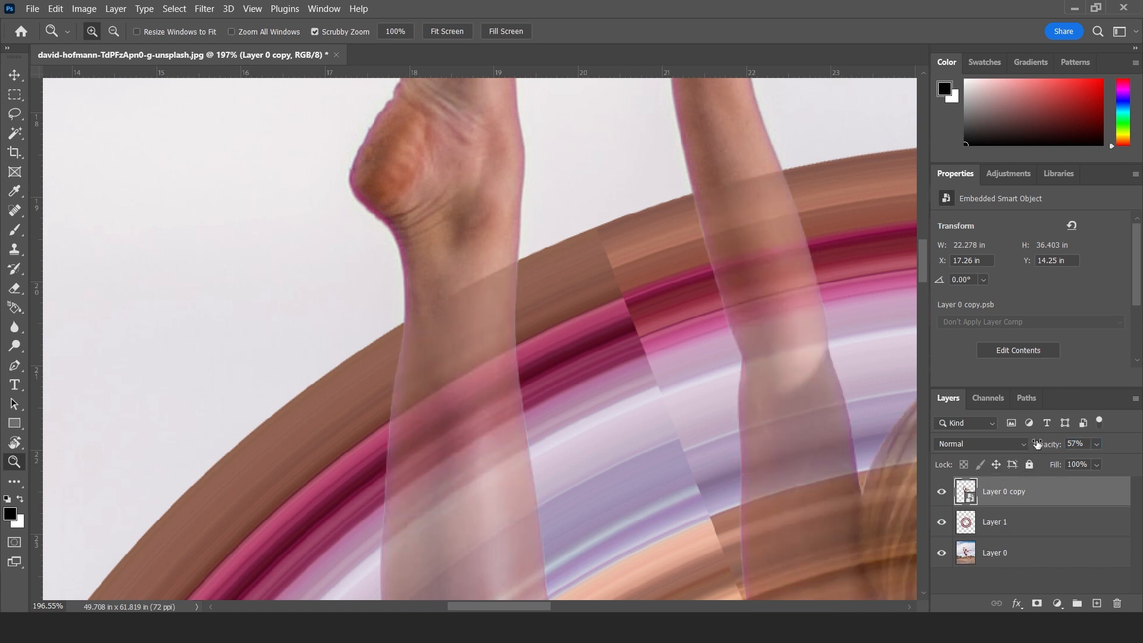
Trace a closed Pen path around the part of the raised leg crossing the ring, following the ring's edges, and convert it to a selection
key(p)
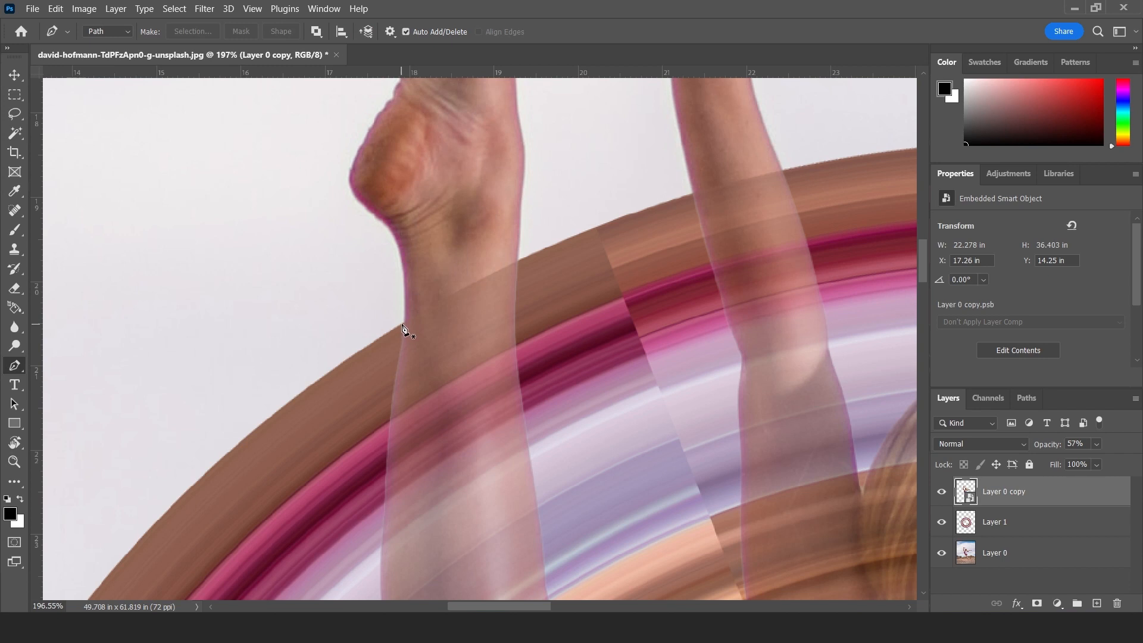
click(403, 322)
drag(559, 244, 650, 204)
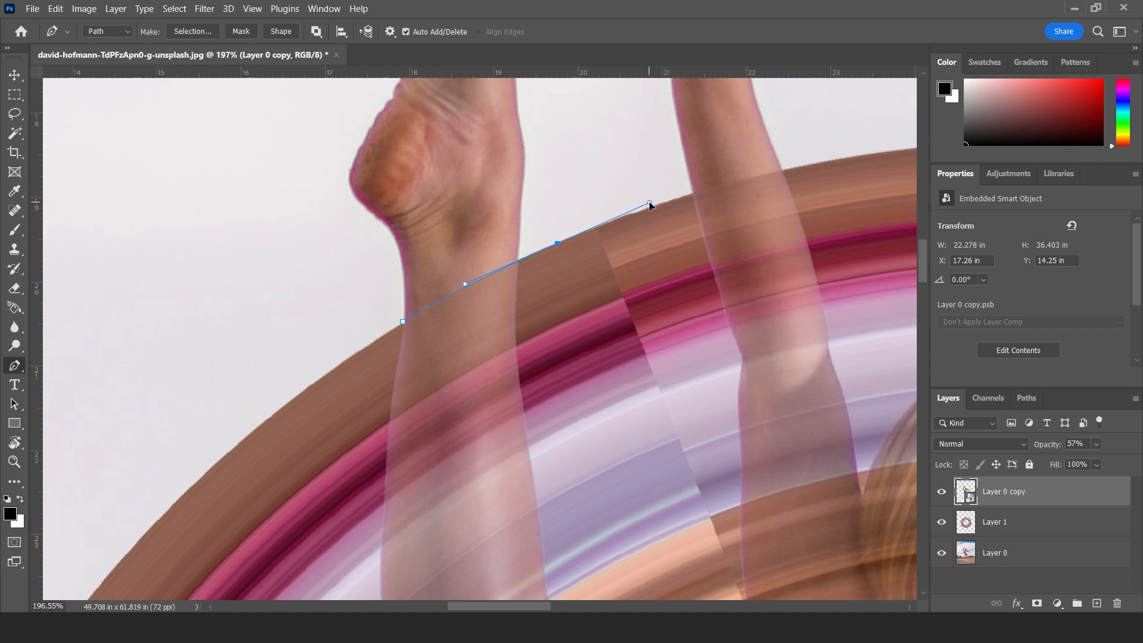
click(558, 244)
drag(624, 454, 596, 184)
click(632, 376)
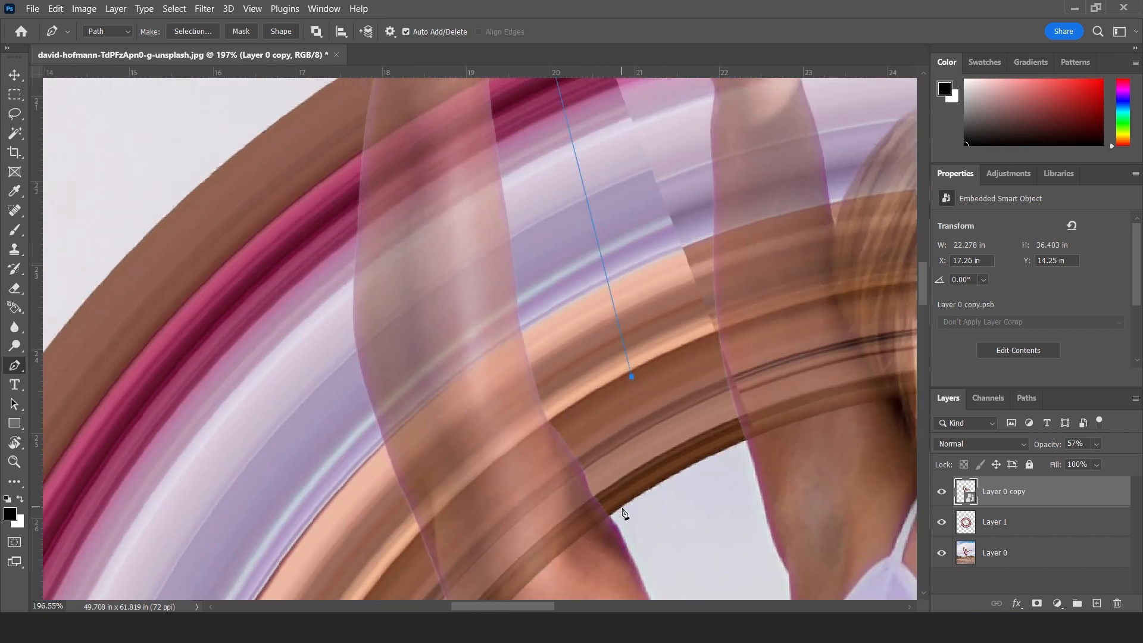
drag(598, 521, 681, 159)
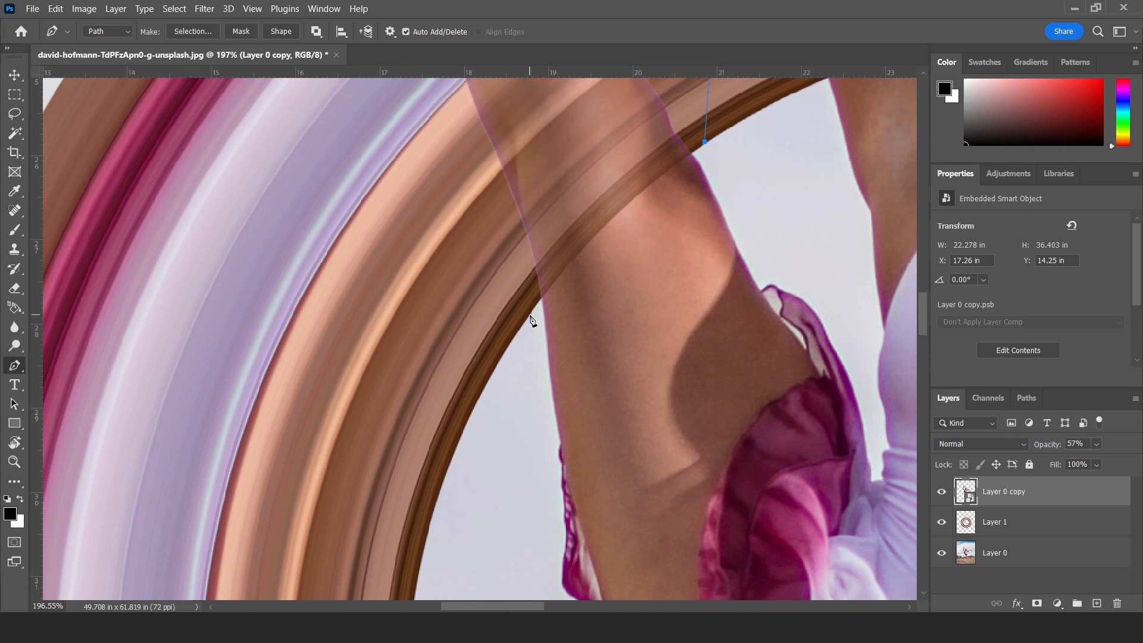
drag(529, 316, 434, 442)
drag(409, 226, 489, 581)
click(439, 442)
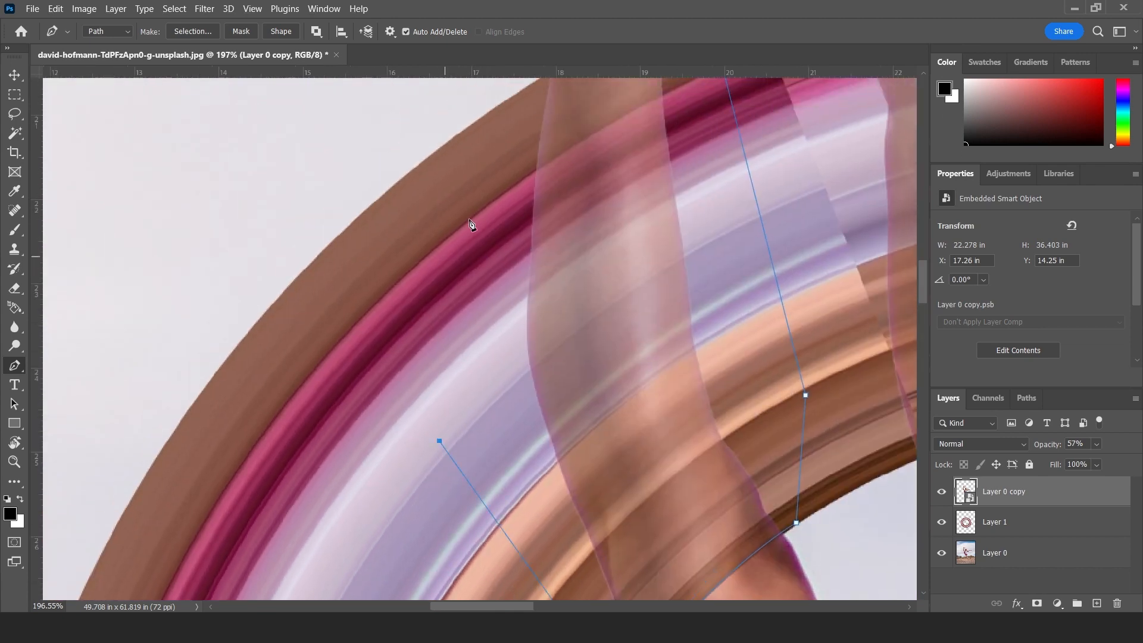
drag(469, 218, 471, 215)
drag(520, 132, 512, 313)
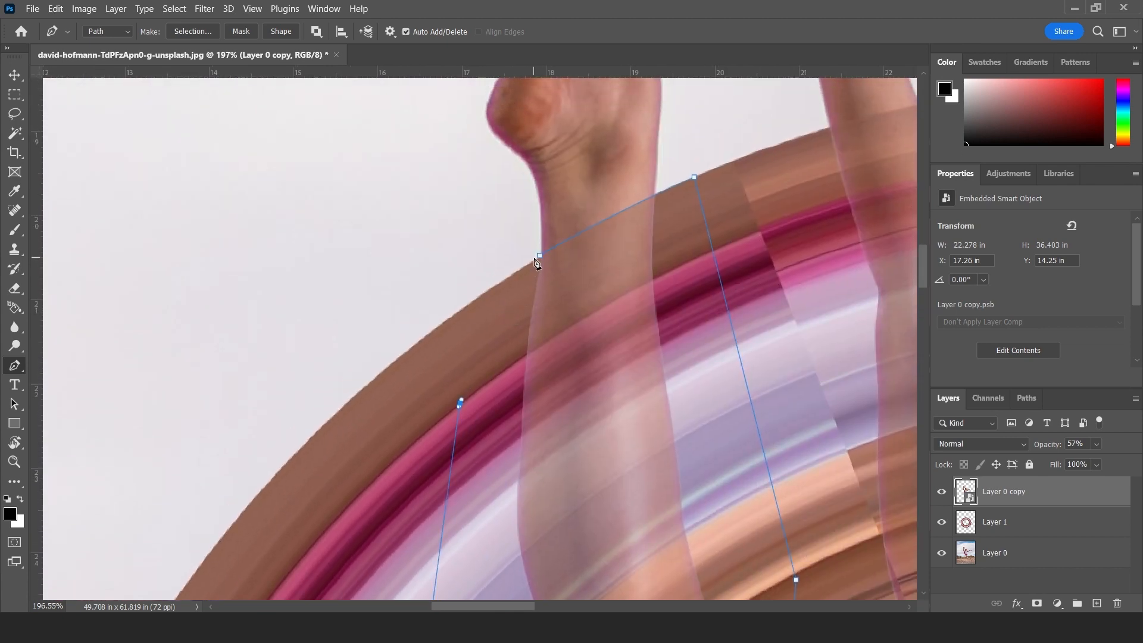
click(540, 256)
key(ctrl+Return)
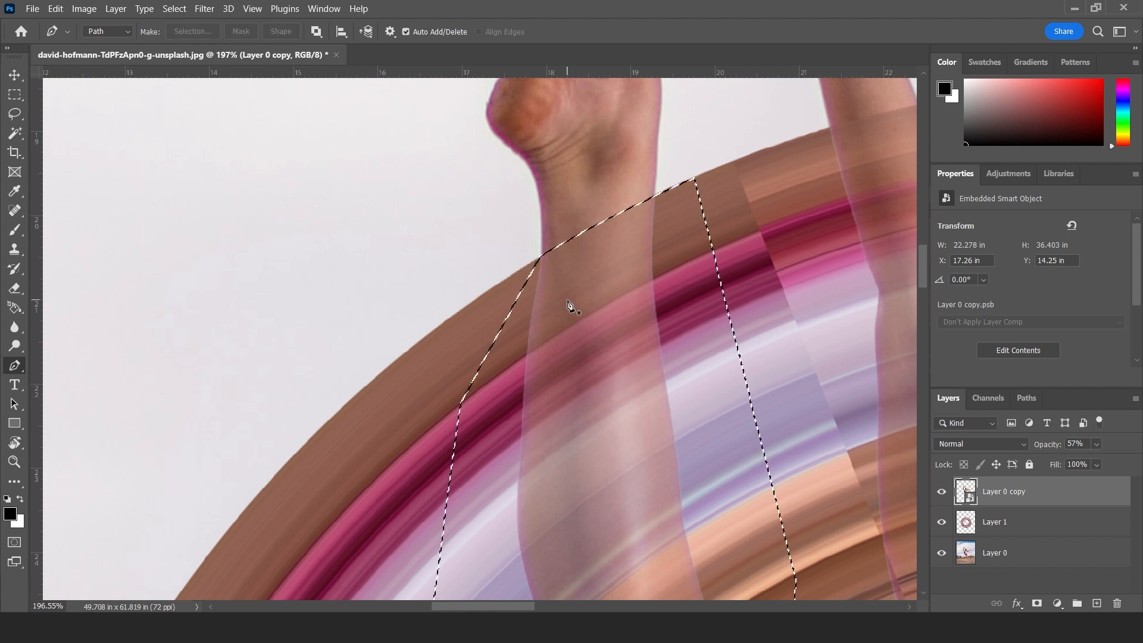
Rasterize the smart object Layer 0 copy and add a layer mask from the leg selection
click(1038, 604)
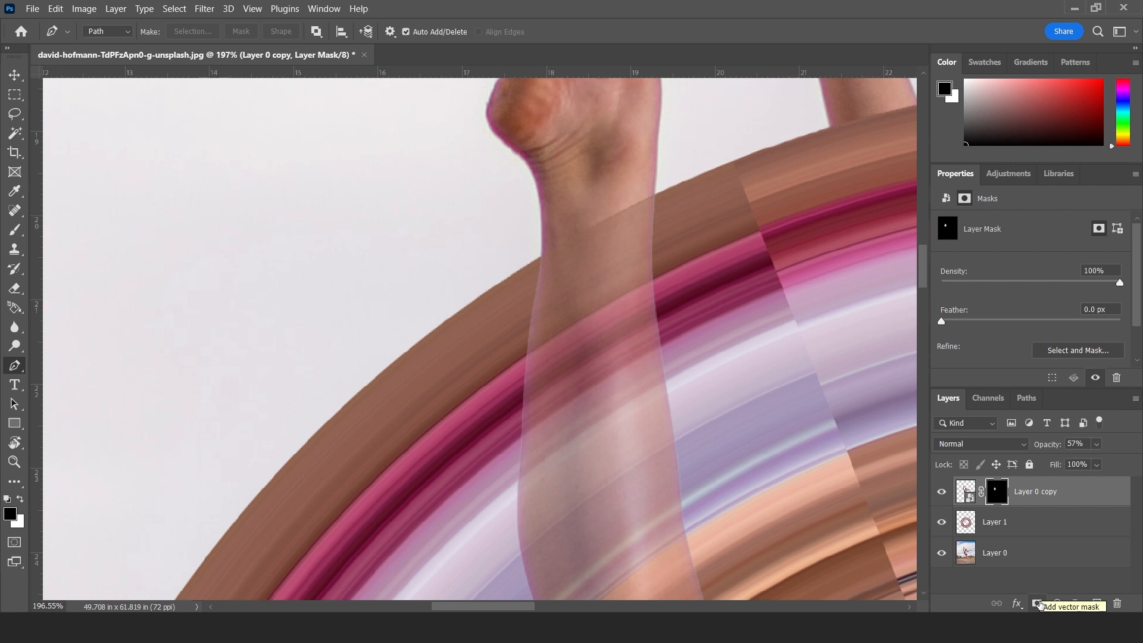
key(ctrl+z)
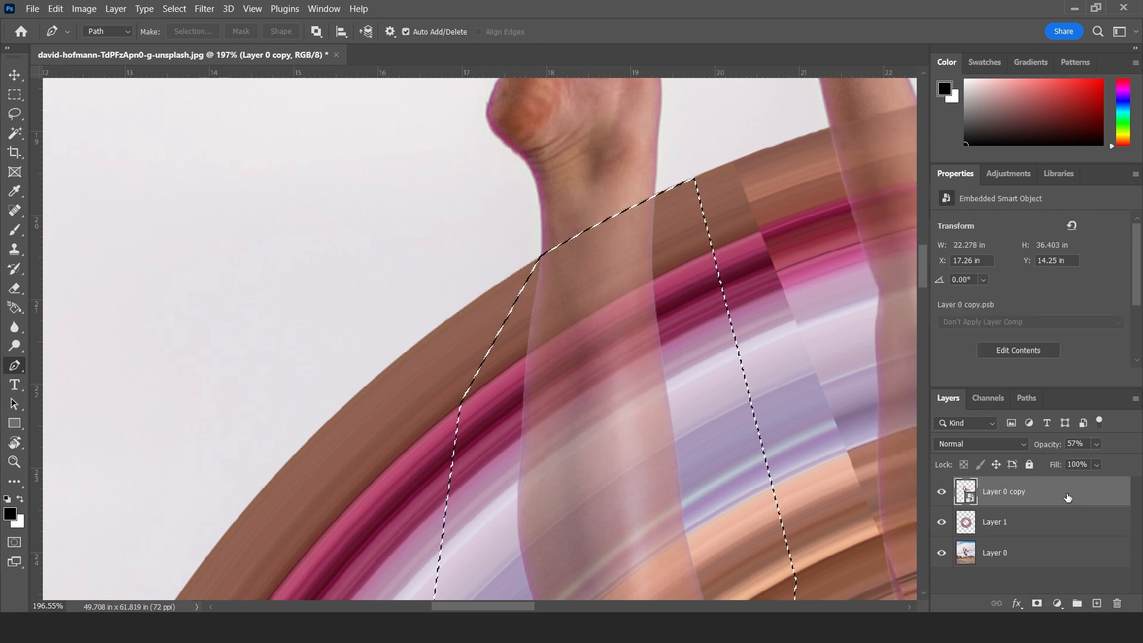
right_click(1059, 497)
click(922, 310)
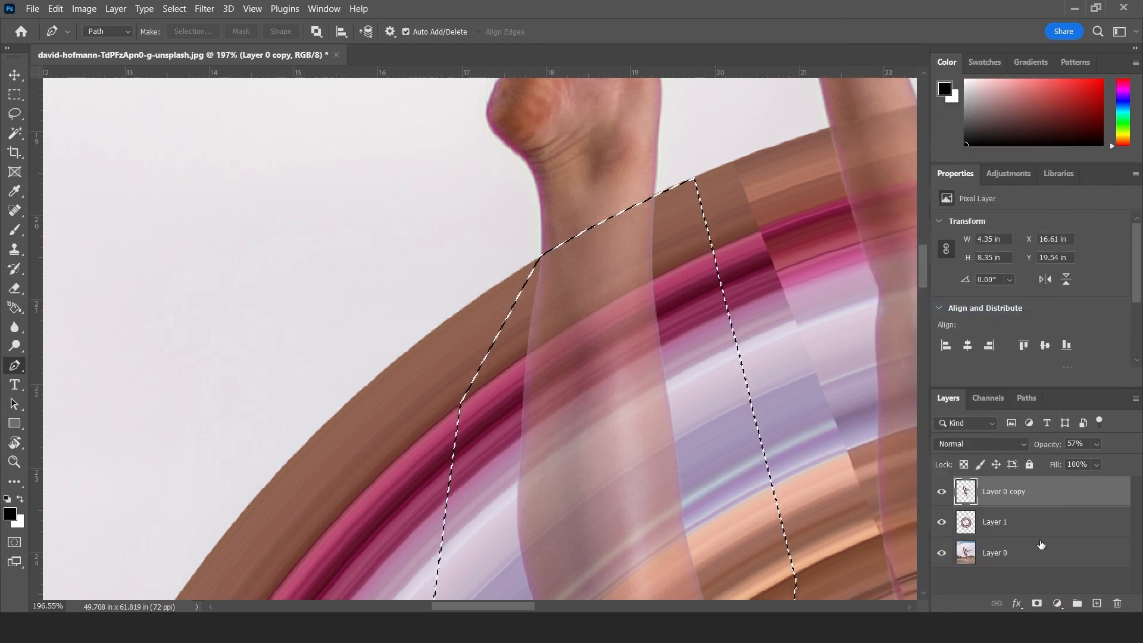
click(1036, 604)
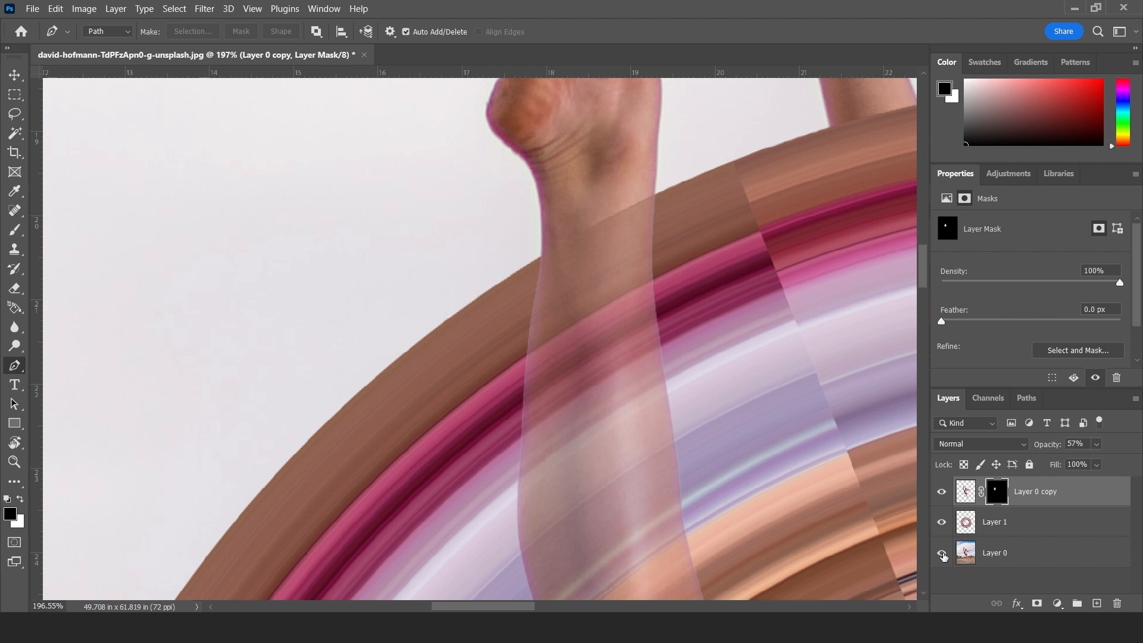
Set Layer 0 copy back to 100% opacity and invert its layer mask to hide the leg section crossing the ring
drag(1049, 445, 1137, 452)
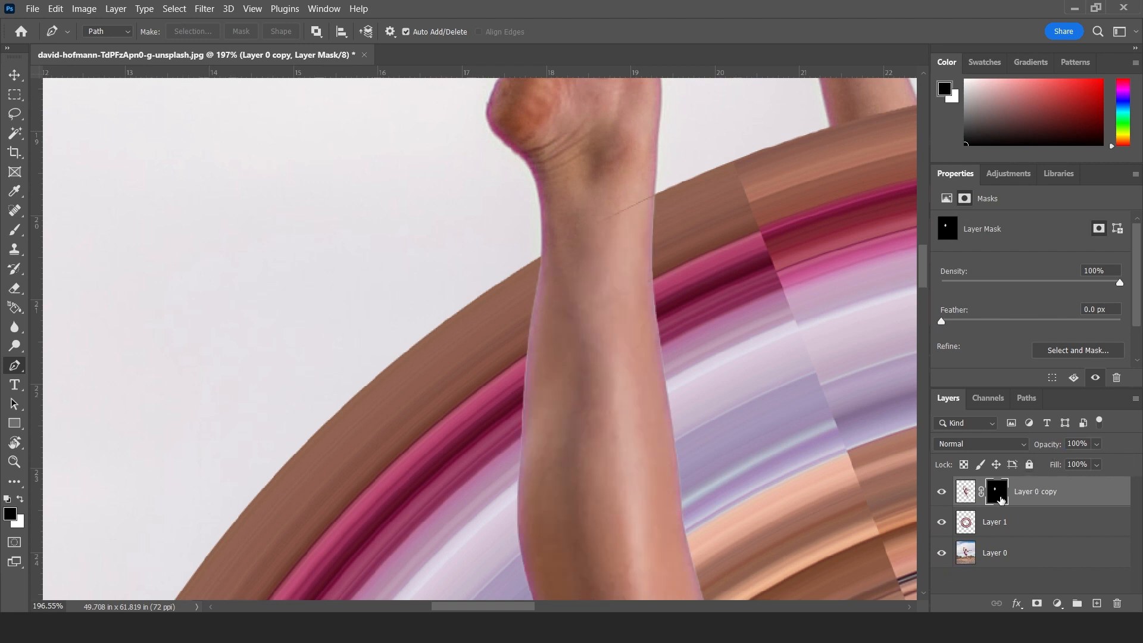
key(ctrl+z)
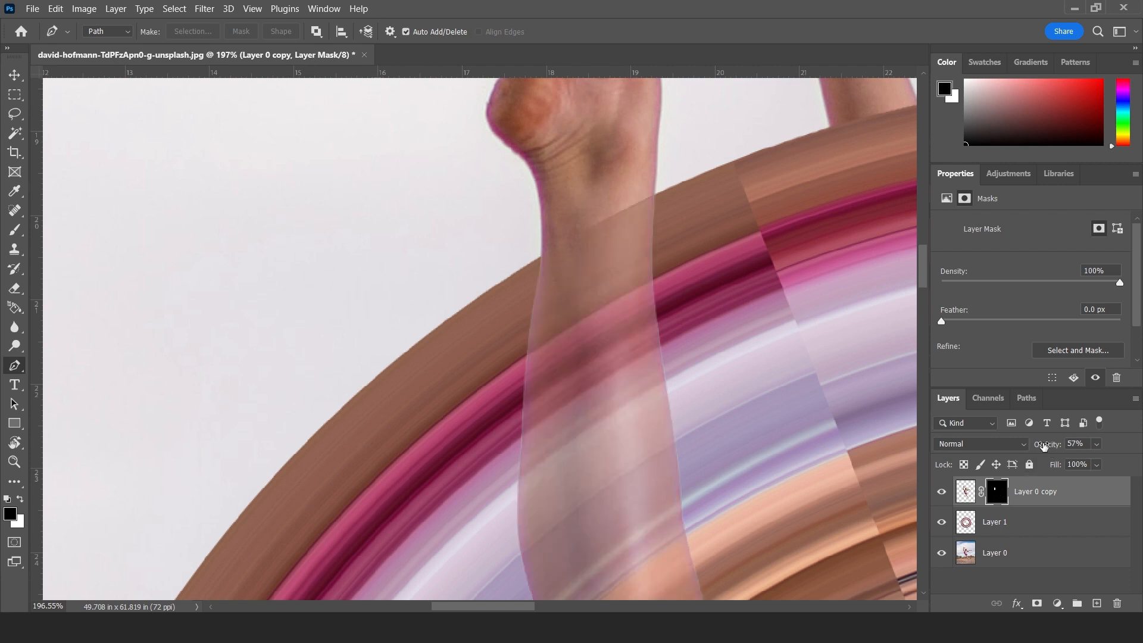
drag(1044, 447, 1119, 449)
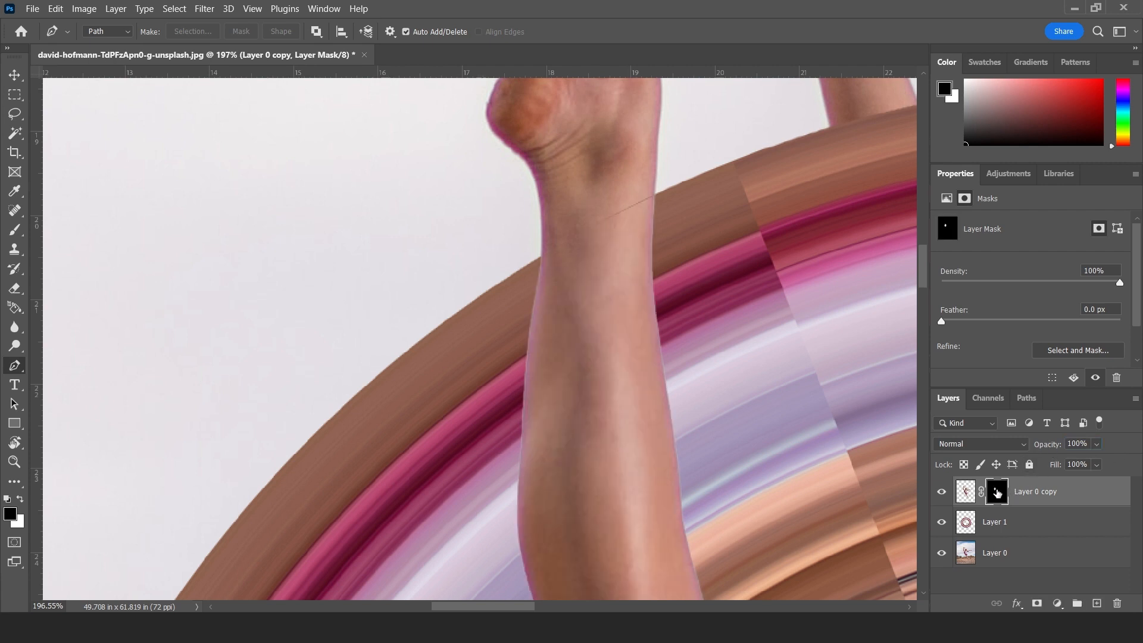
key(ctrl+i)
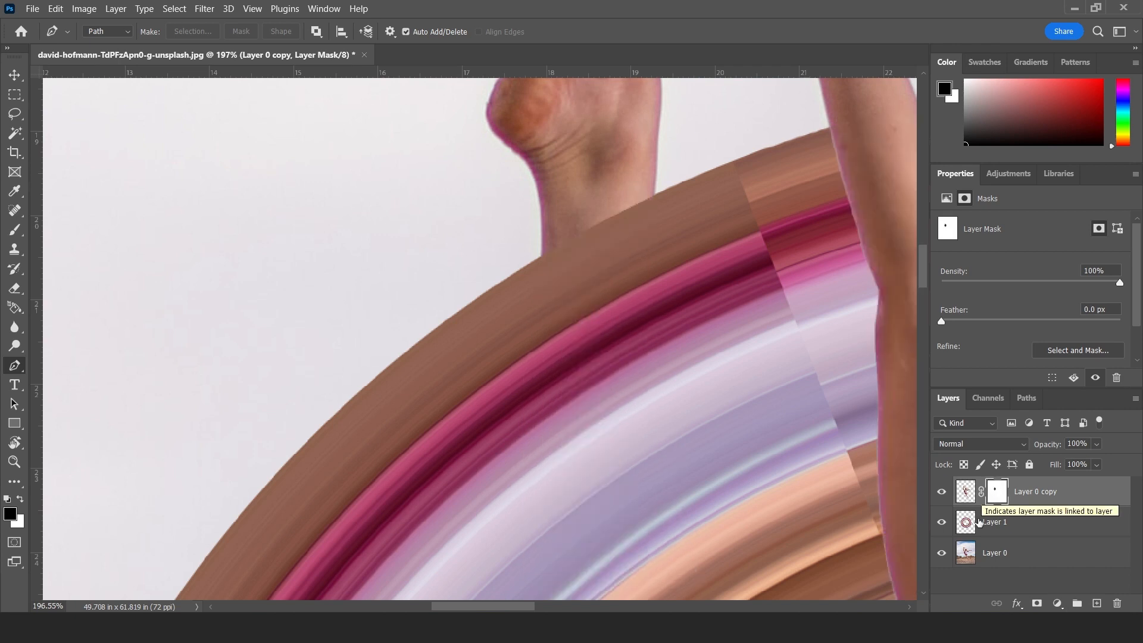
key(z)
right_click(655, 368)
click(676, 374)
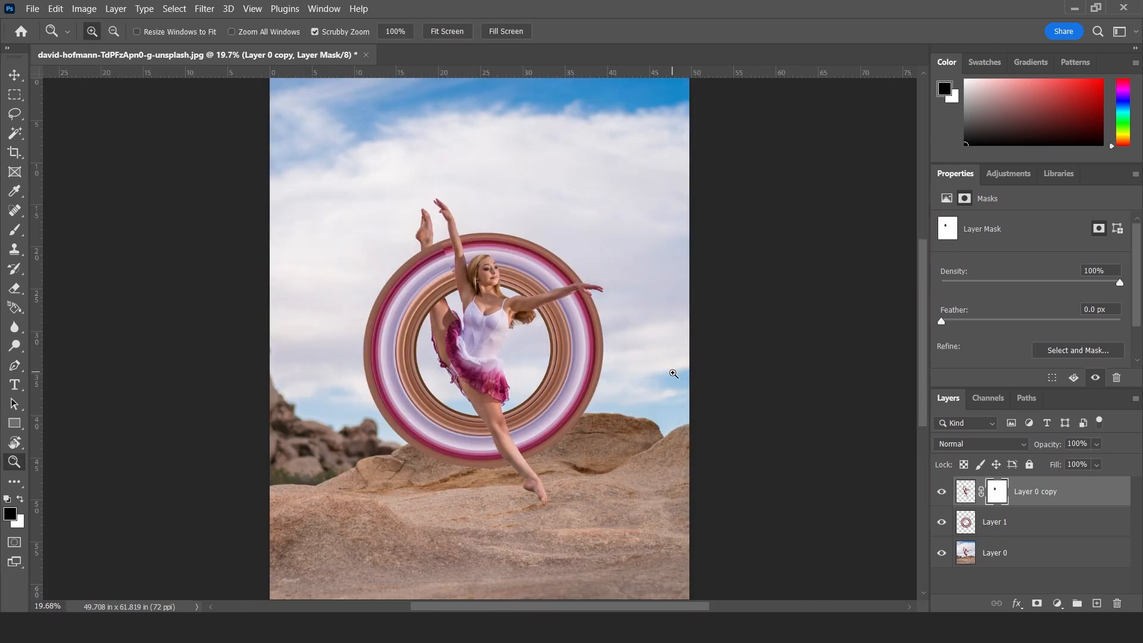
drag(443, 278, 485, 303)
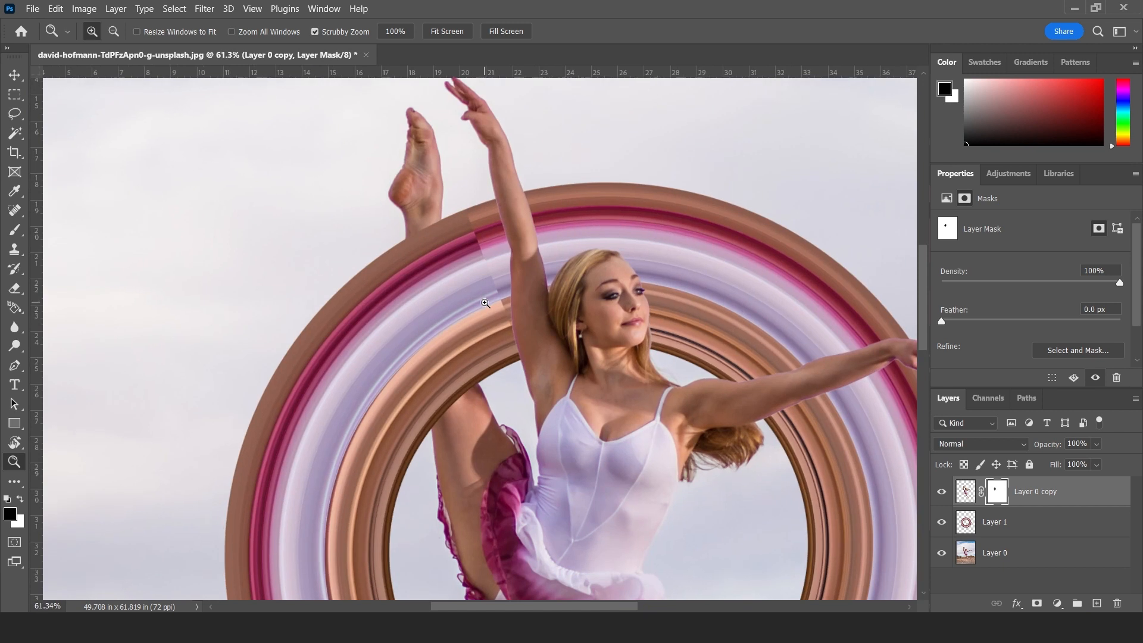
Rotate the color ring on Layer 1 by about 6.4° so its seam hides behind the dancer's raised arm
key(v)
ctrl+click(717, 266)
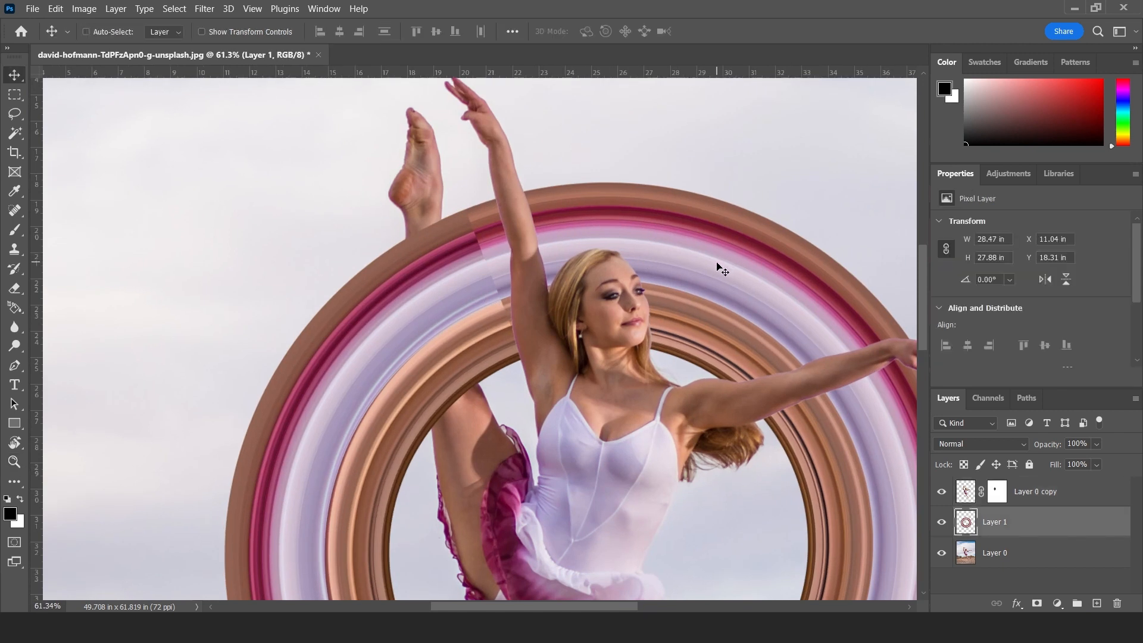
key(ctrl+t)
drag(224, 173, 274, 131)
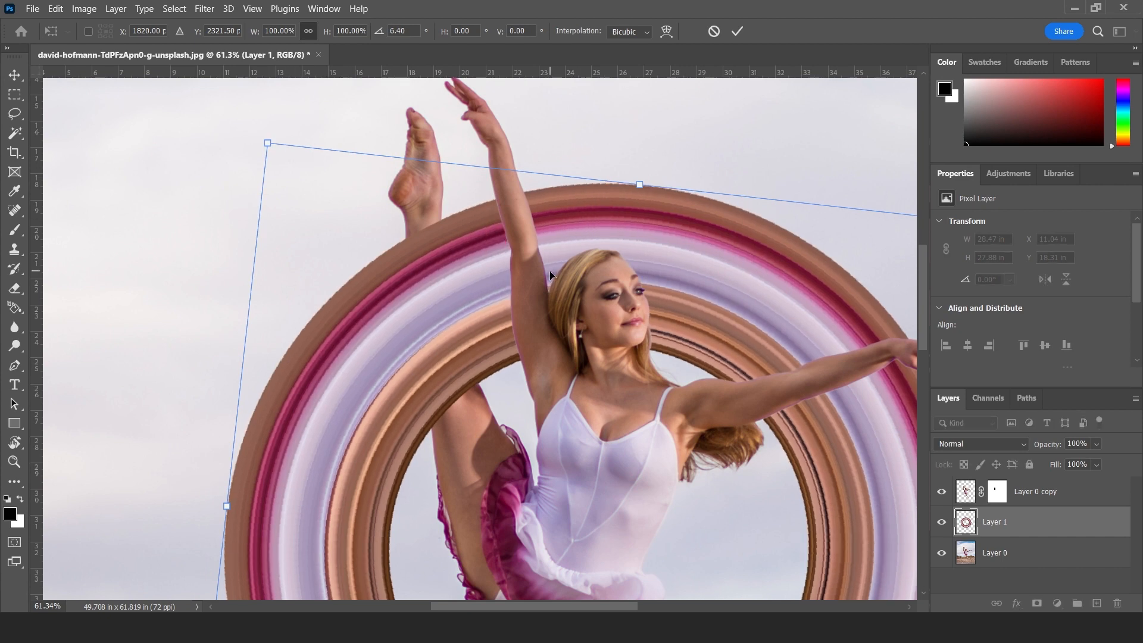
key(Return)
key(z)
right_click(598, 286)
click(620, 296)
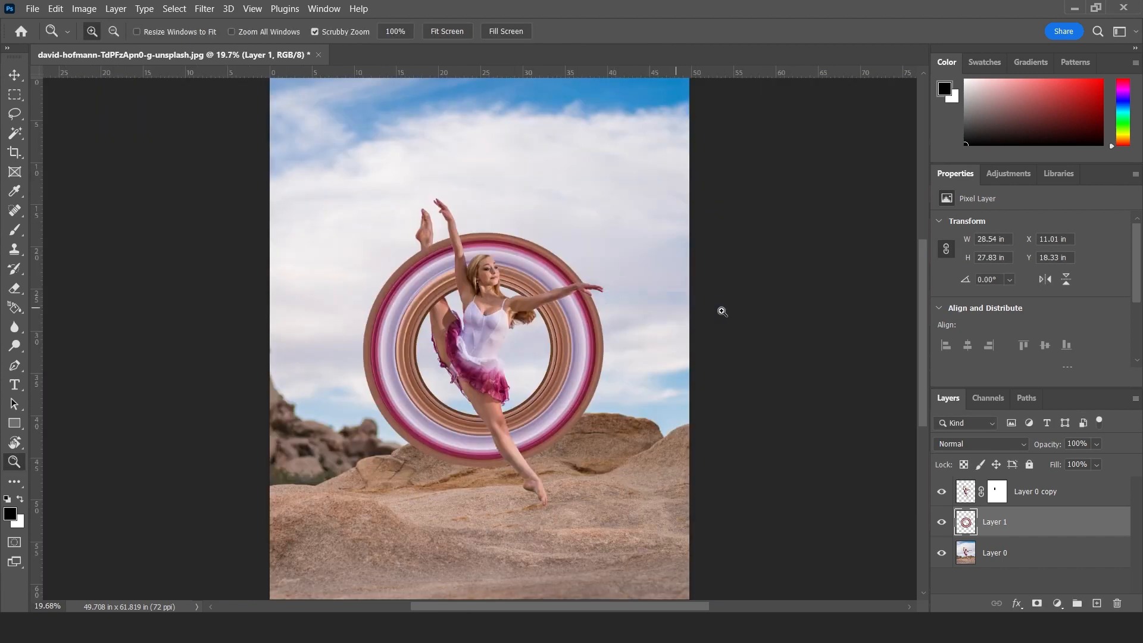
Add a layer mask to Layer 1 and paint it black with a 150 px brush to hide the ring between the raised and outstretched arms
drag(525, 322, 548, 232)
drag(613, 376, 689, 539)
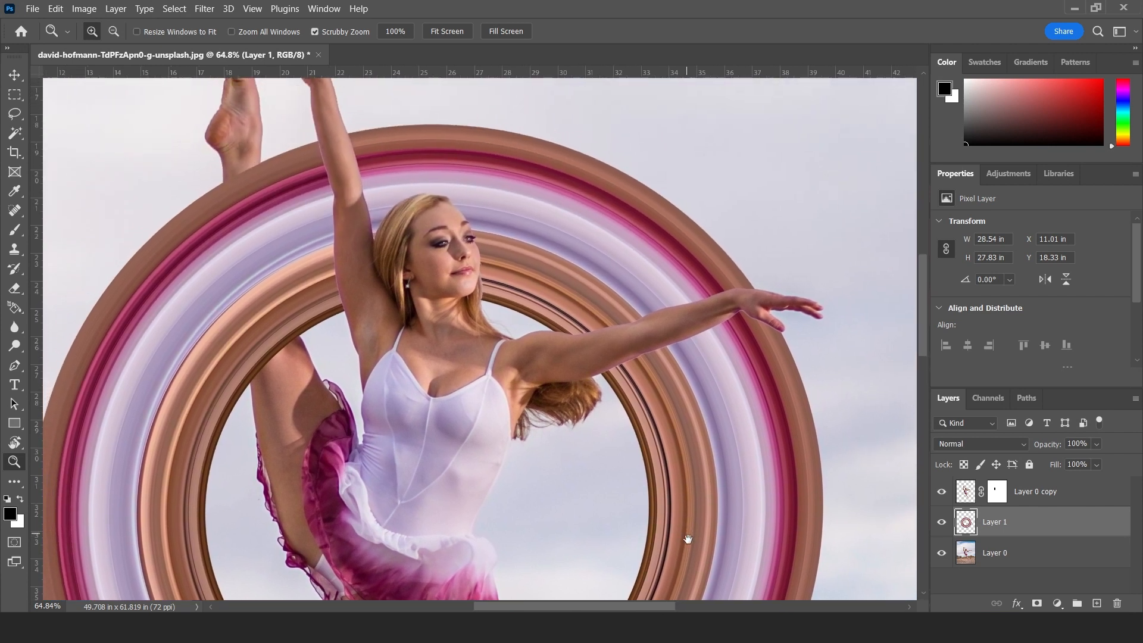
drag(570, 290, 593, 341)
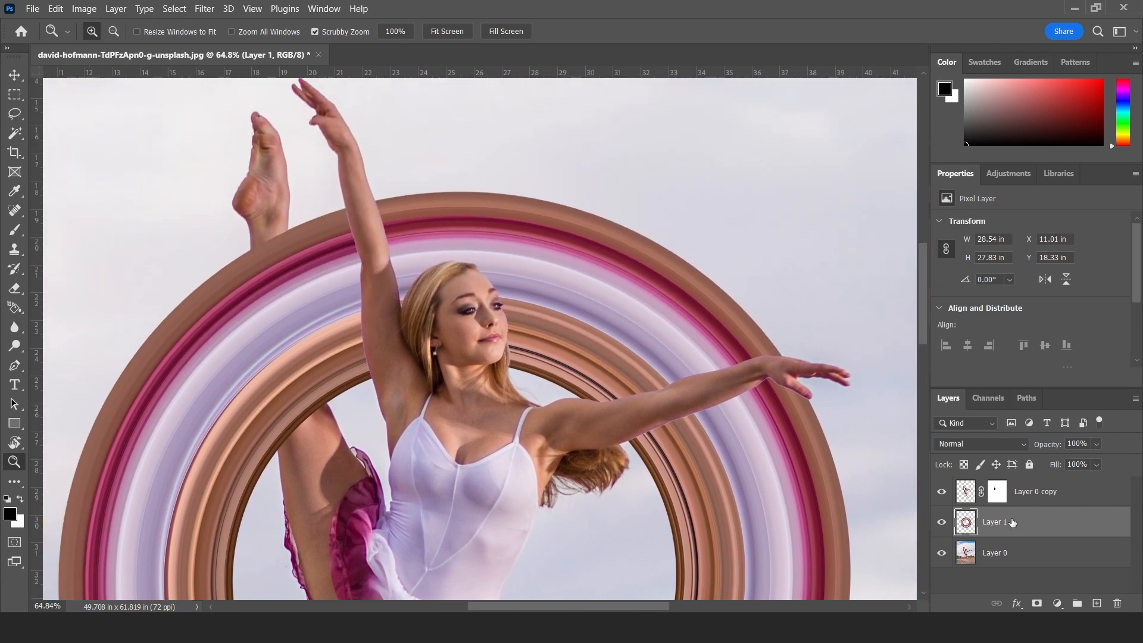
click(1036, 604)
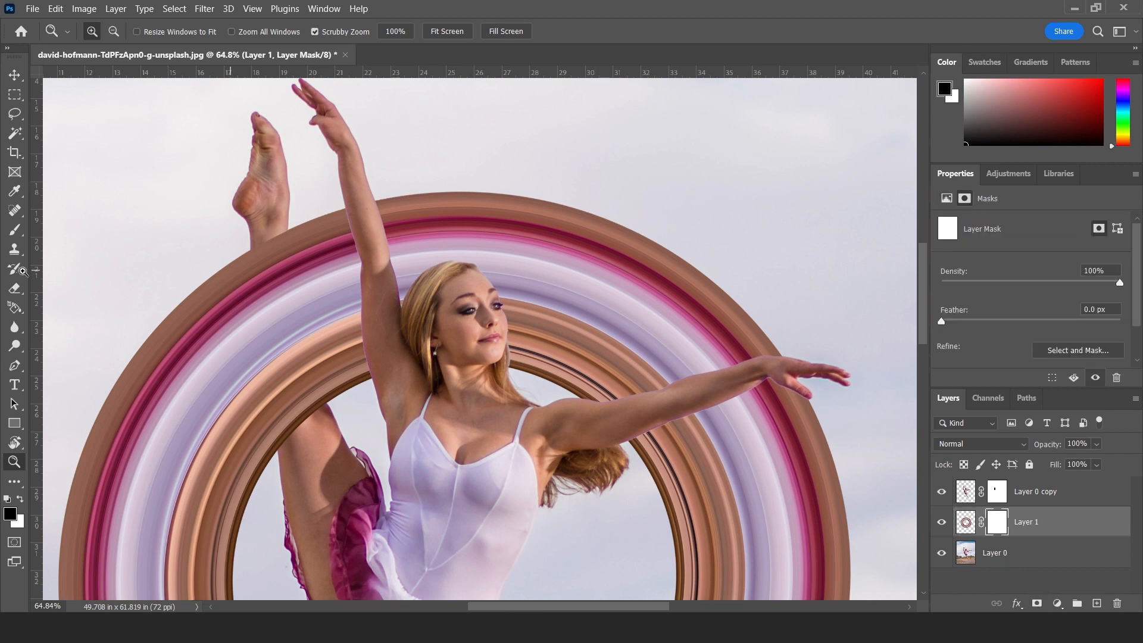
click(15, 230)
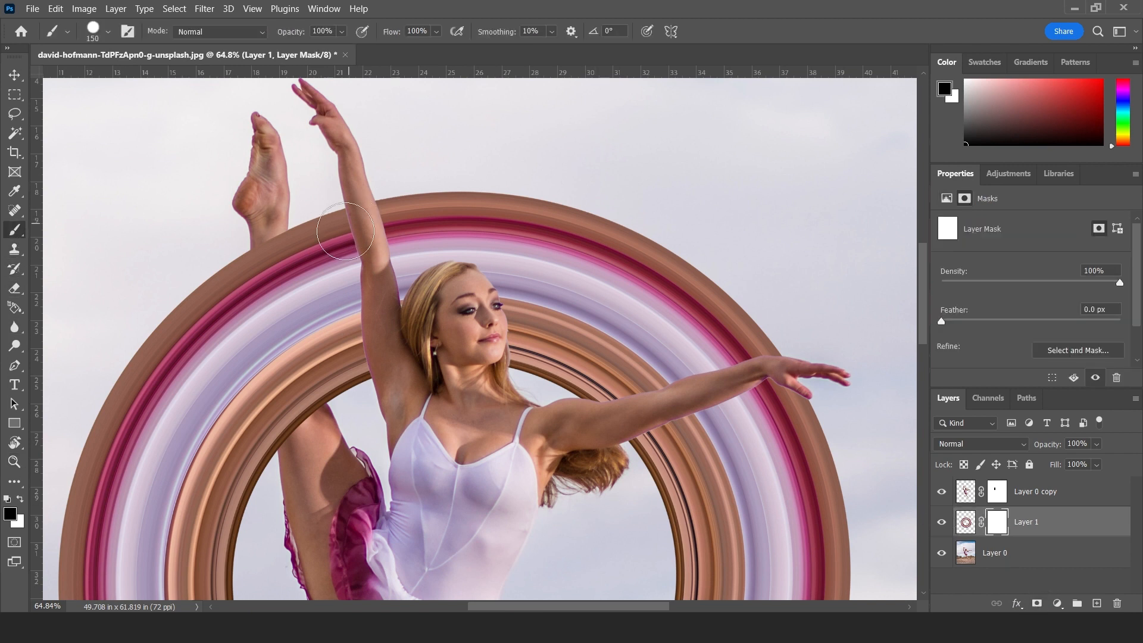
mouse_move(381, 202)
mouse_down()
mouse_move(411, 202)
mouse_move(429, 350)
mouse_move(604, 369)
mouse_move(768, 342)
mouse_move(703, 298)
mouse_move(439, 196)
mouse_move(602, 237)
mouse_move(684, 316)
mouse_move(642, 231)
mouse_move(633, 331)
mouse_move(524, 316)
mouse_move(465, 256)
mouse_move(526, 250)
mouse_move(513, 266)
mouse_up()
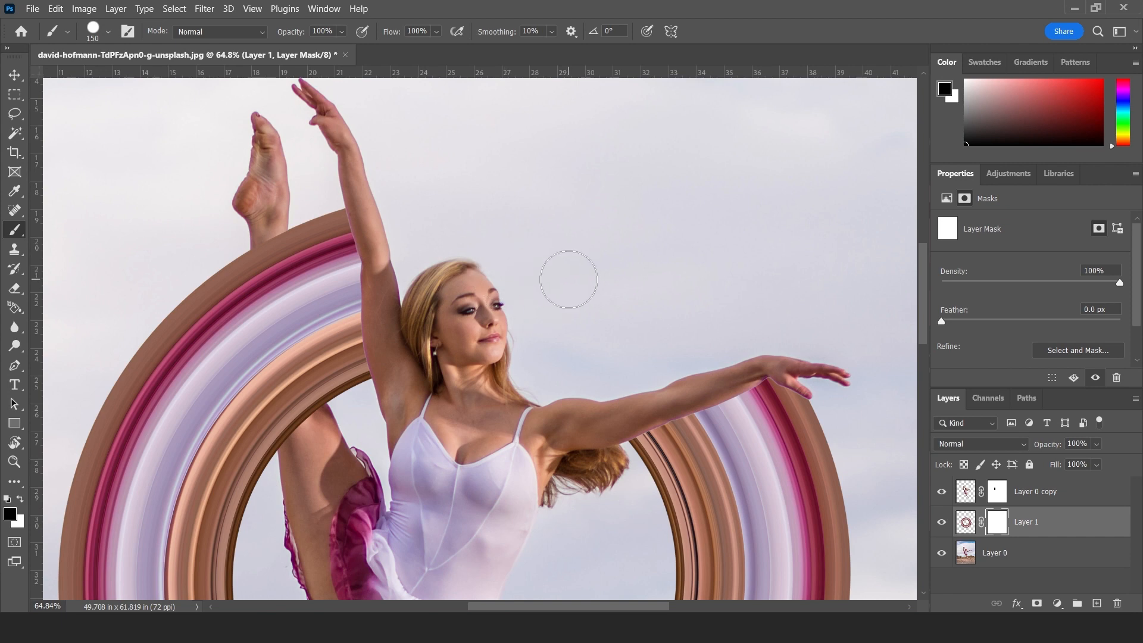
drag(681, 393, 675, 197)
mouse_move(625, 373)
mouse_down()
mouse_move(648, 179)
mouse_move(647, 223)
mouse_up()
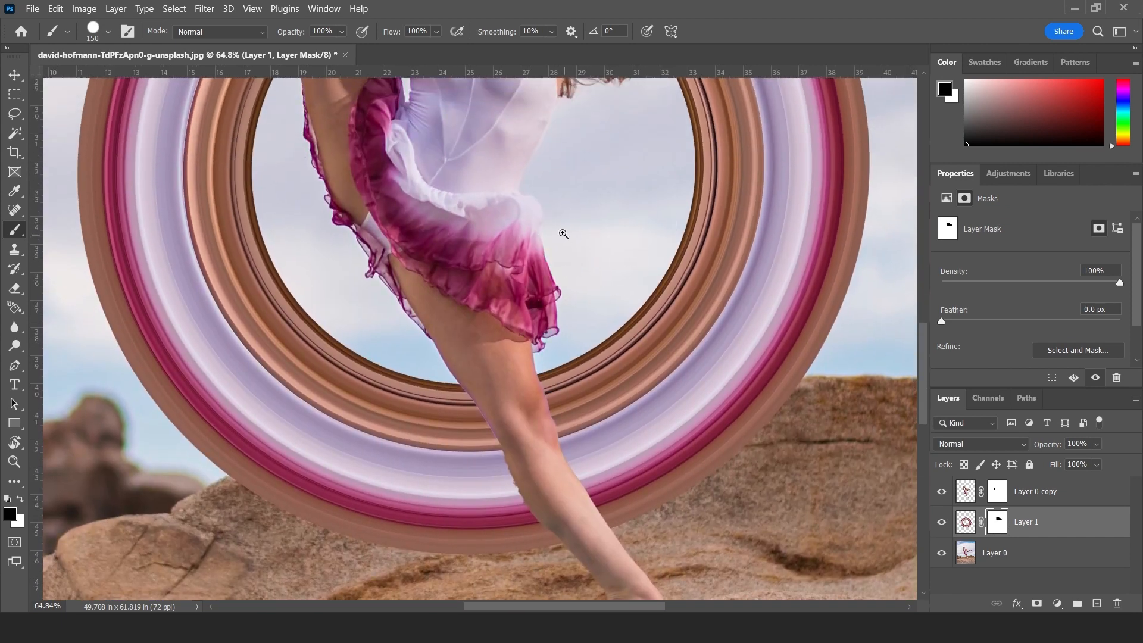
key(z)
right_click(563, 232)
click(576, 235)
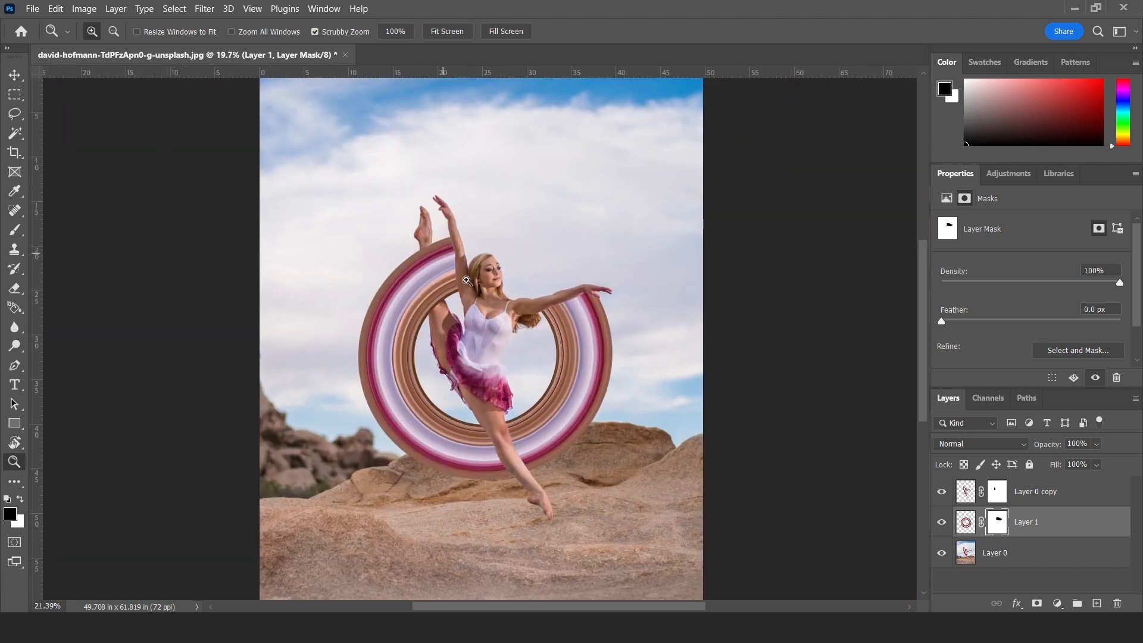
drag(457, 266, 511, 320)
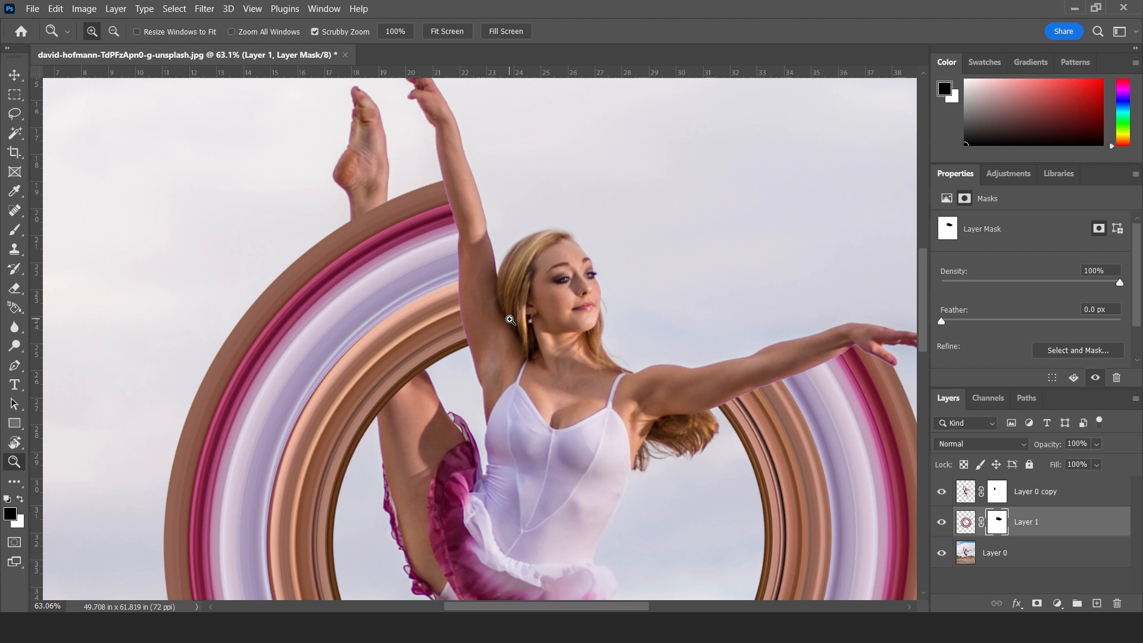
right_click(514, 297)
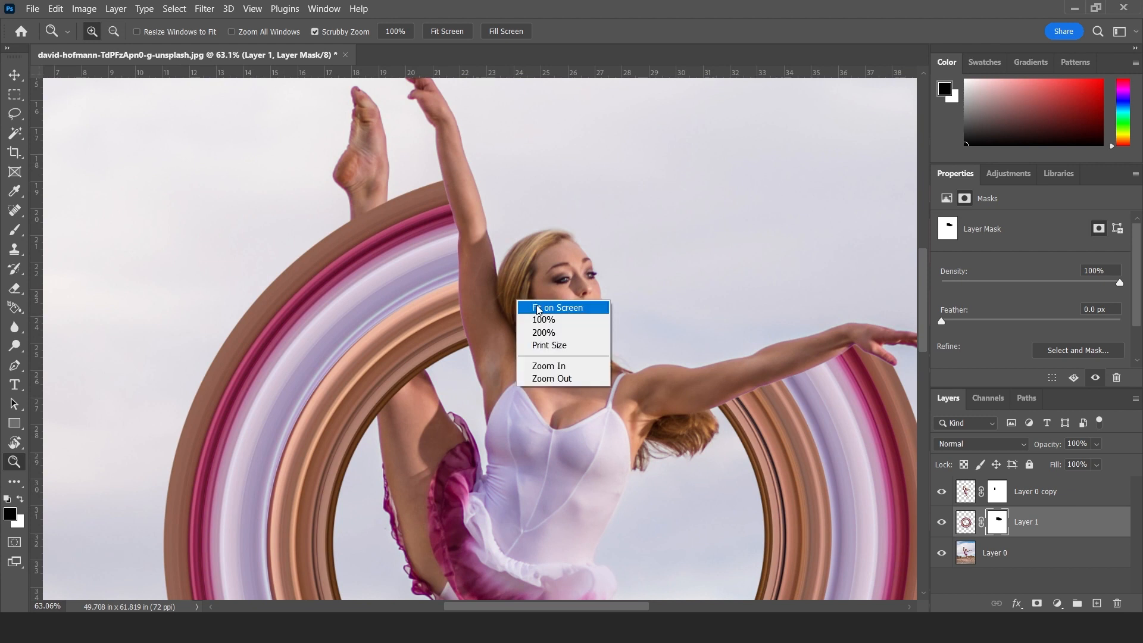
click(528, 301)
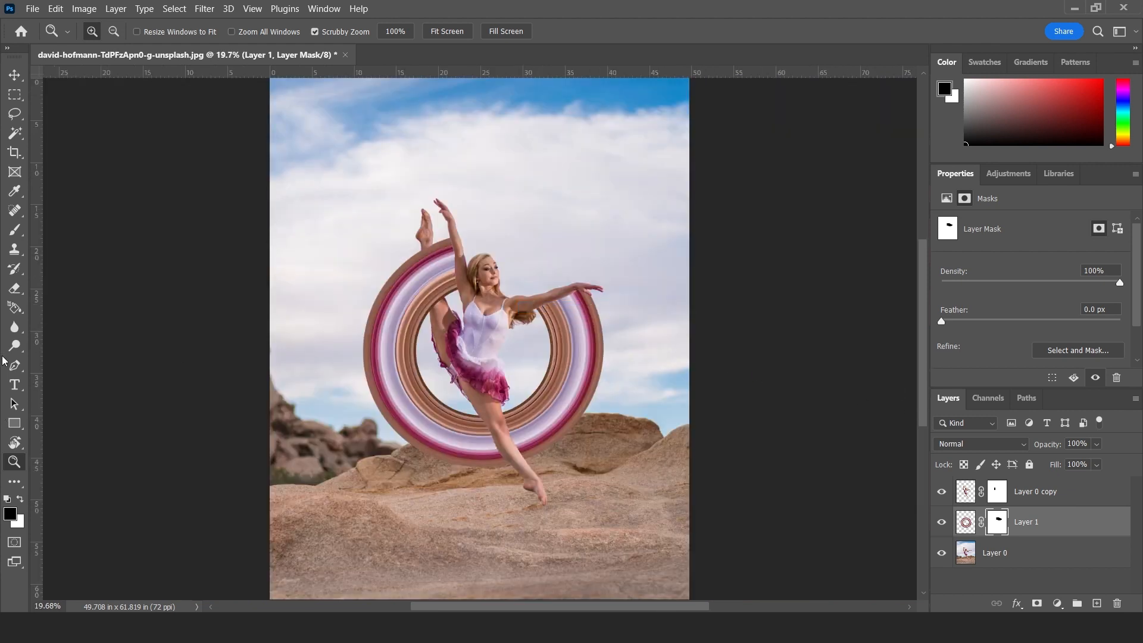
click(16, 386)
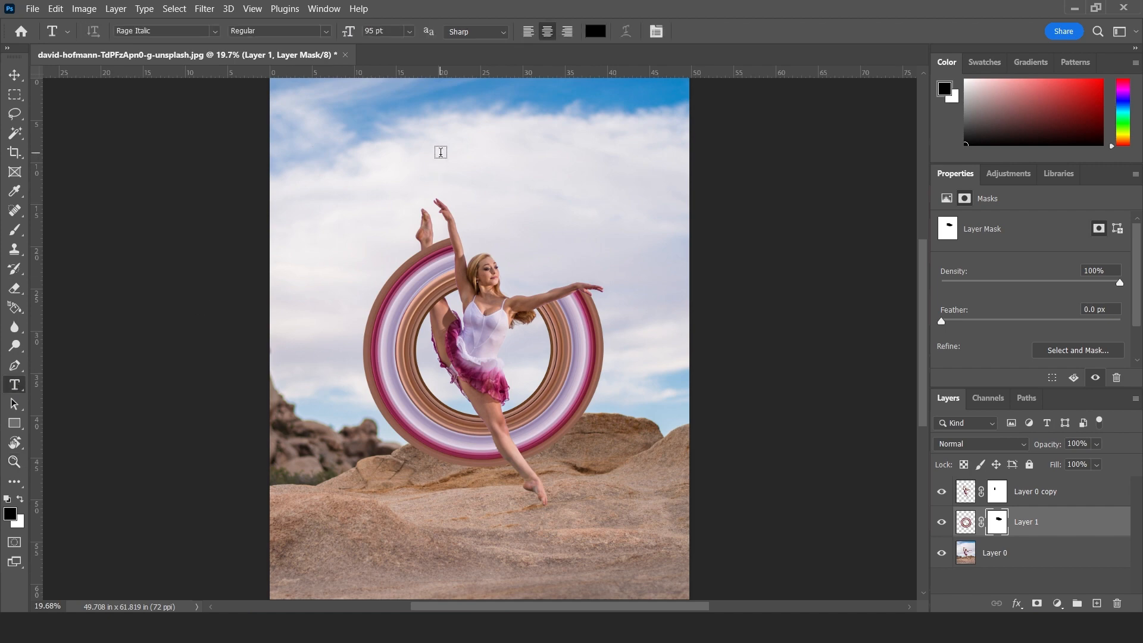
click(15, 75)
key(z)
Add a Drop Shadow to Layer 0 copy with a distance of 12 px and a size of 16 px
drag(487, 315, 580, 323)
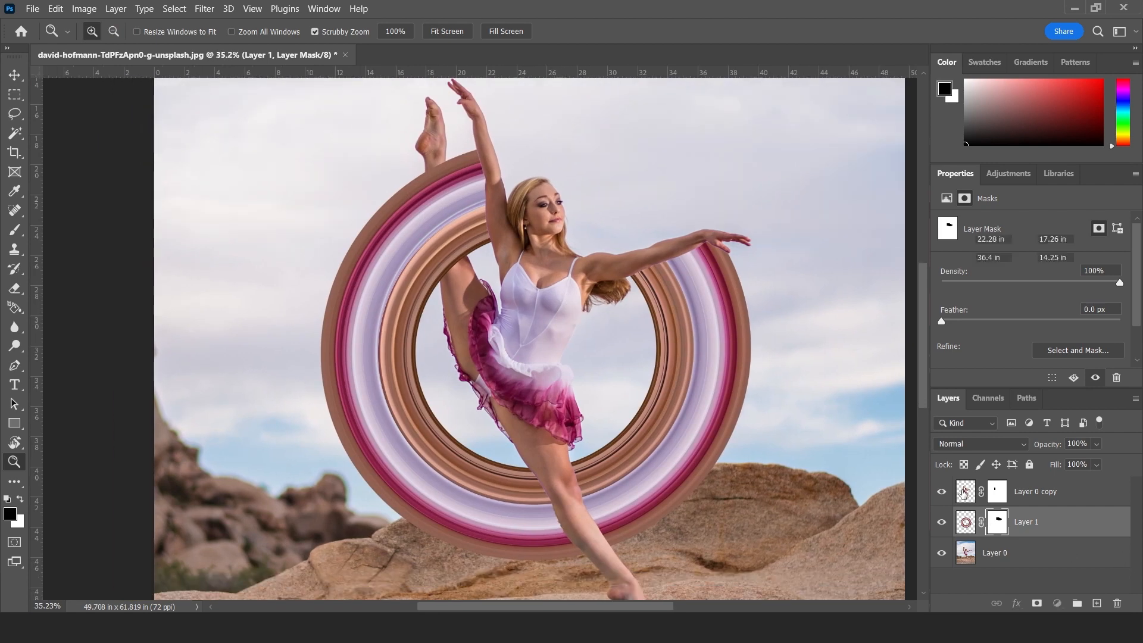
click(966, 492)
double_click(966, 492)
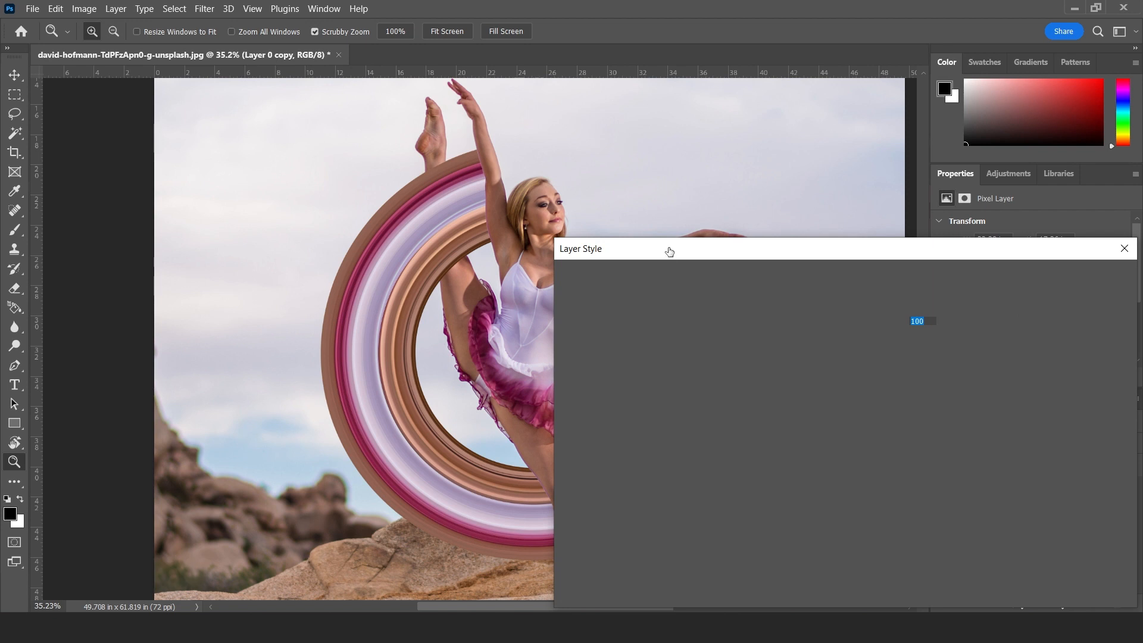
mouse_move(669, 250)
mouse_down()
mouse_move(776, 238)
mouse_move(802, 167)
mouse_up()
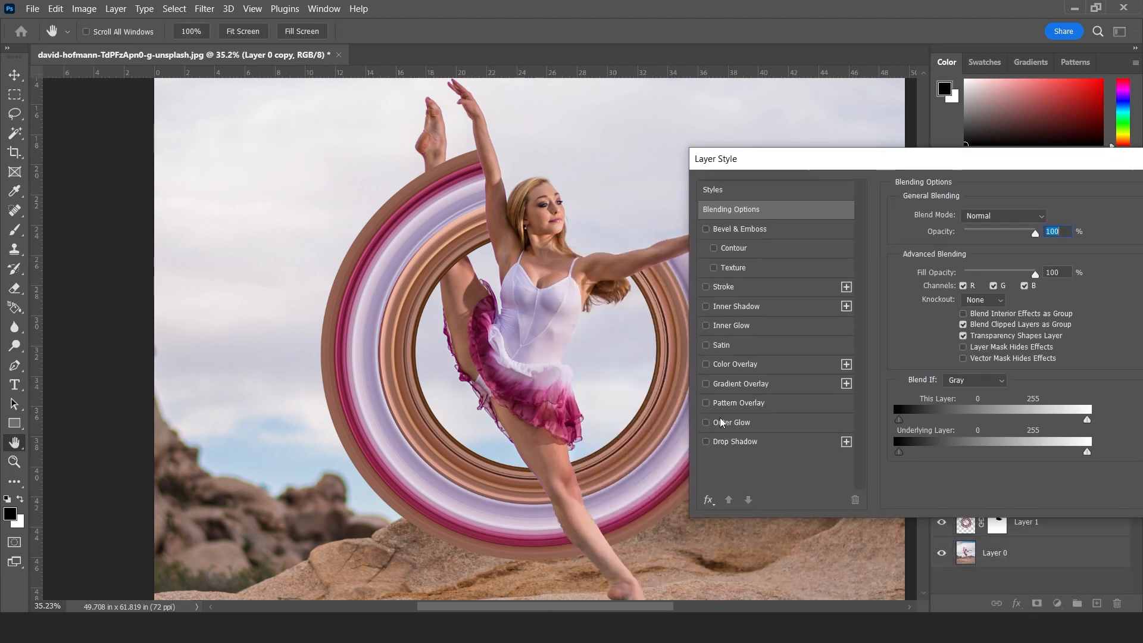
click(768, 443)
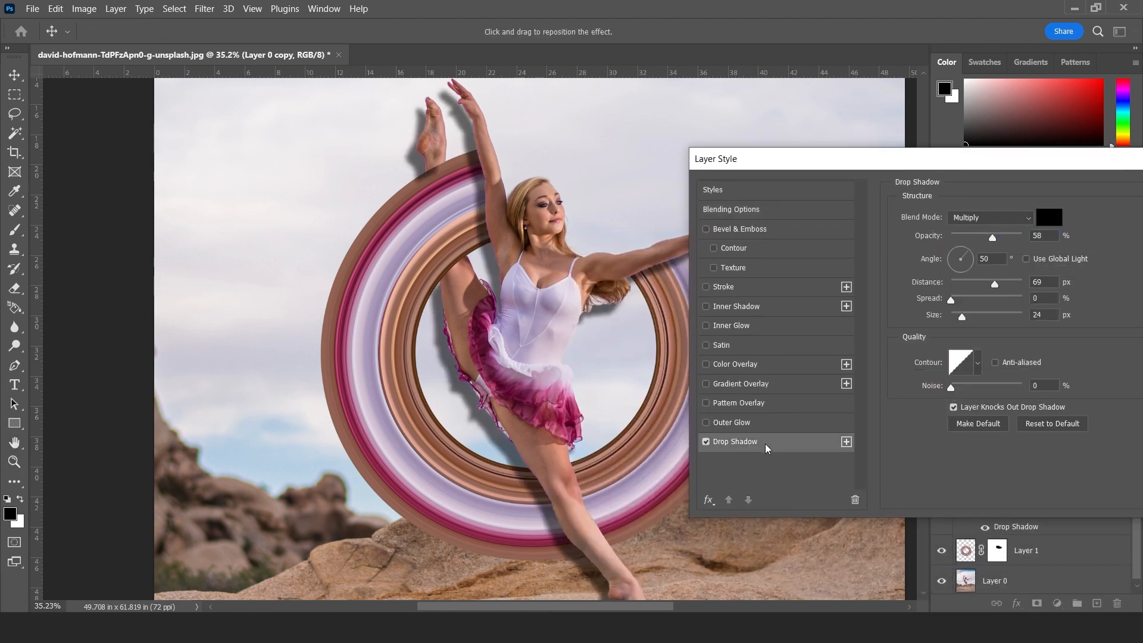
drag(995, 286, 960, 315)
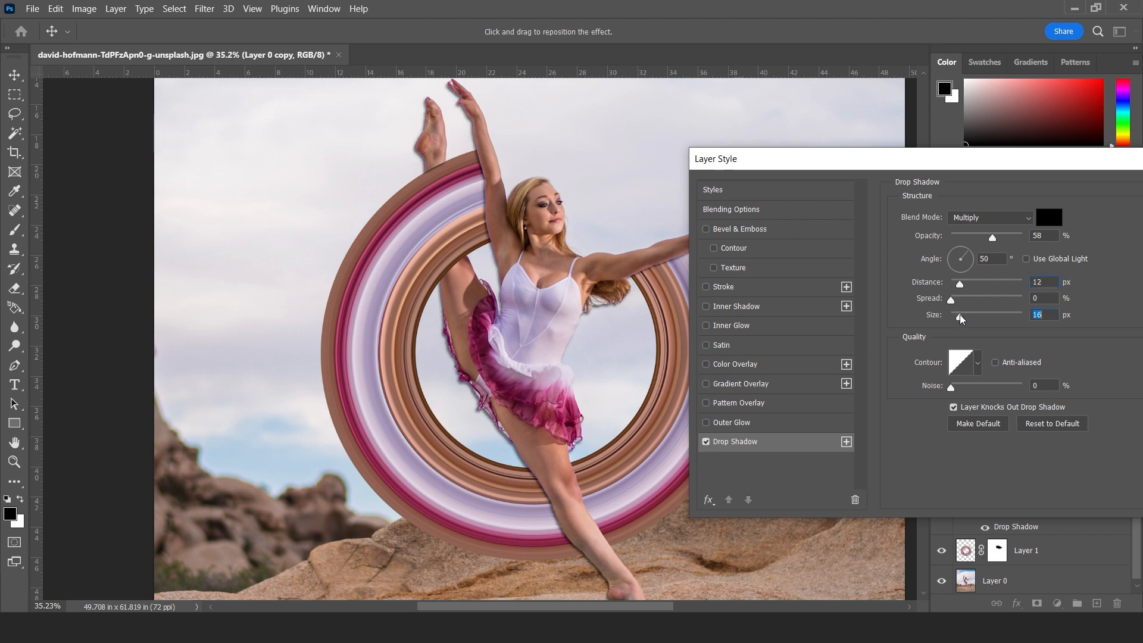
drag(1099, 173, 984, 186)
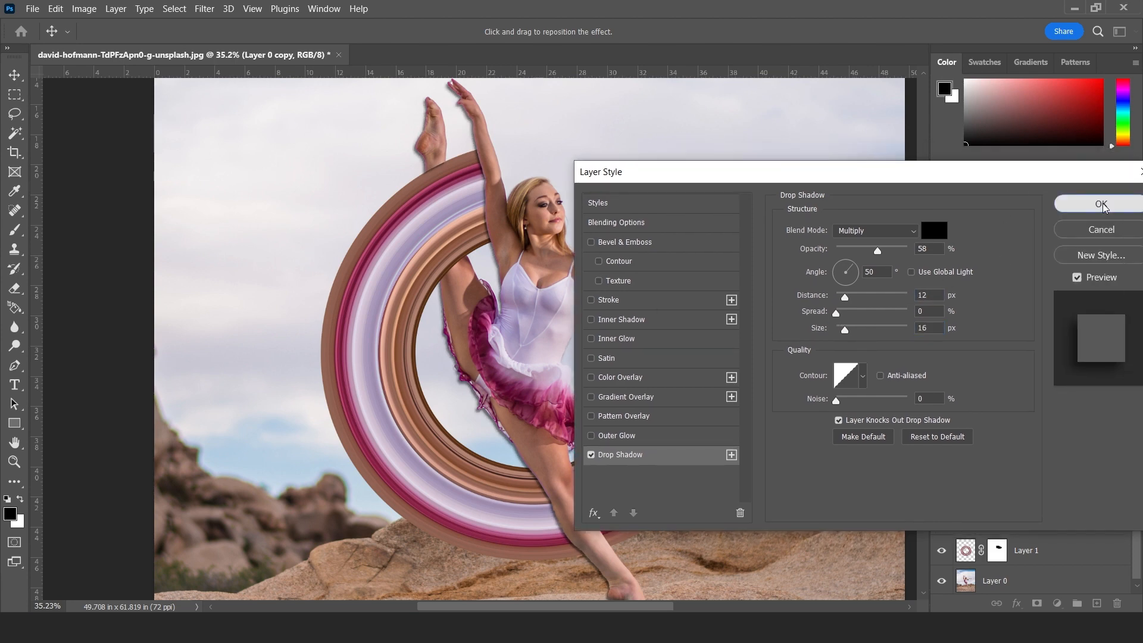
key(z)
click(1102, 205)
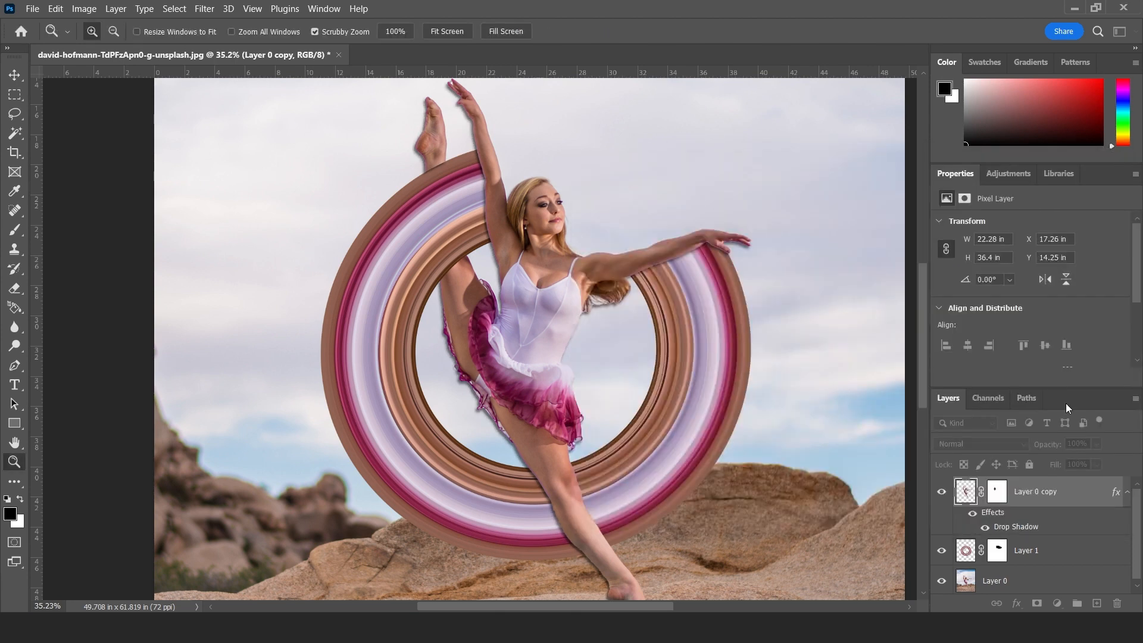
Separate the drop shadow of Layer 0 copy into its own layer and add a layer mask to it
right_click(1017, 526)
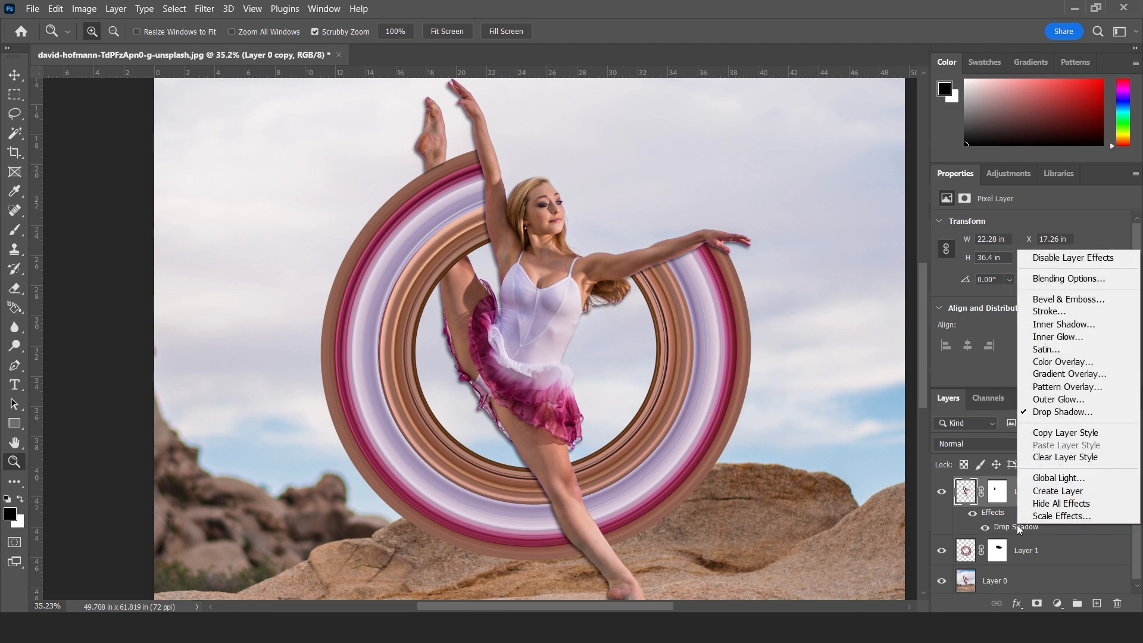
click(1049, 493)
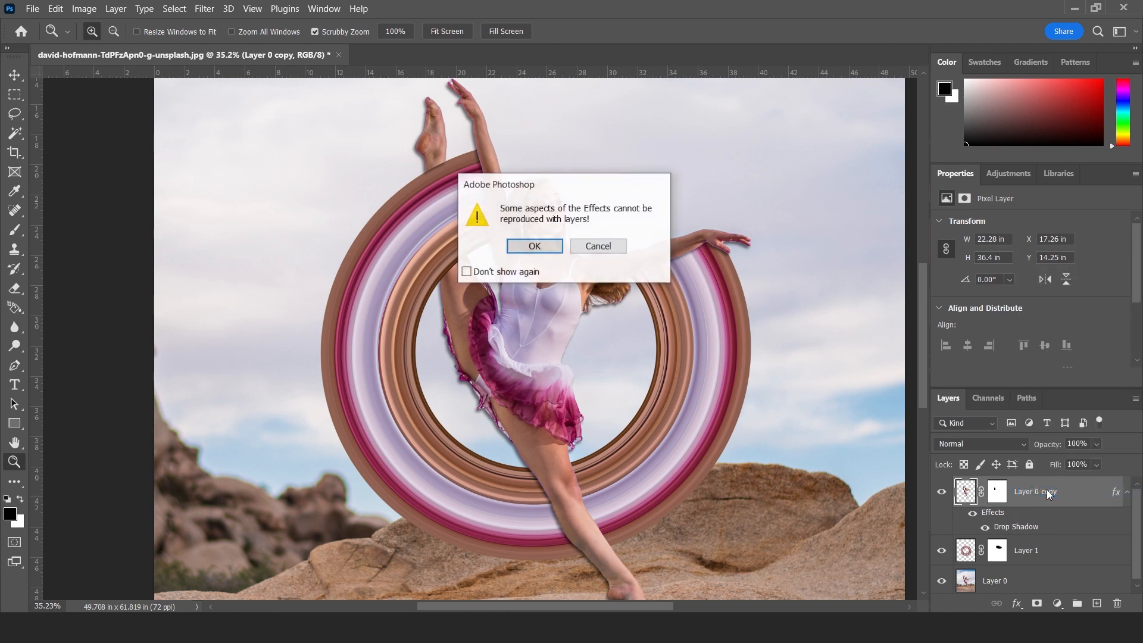
click(534, 246)
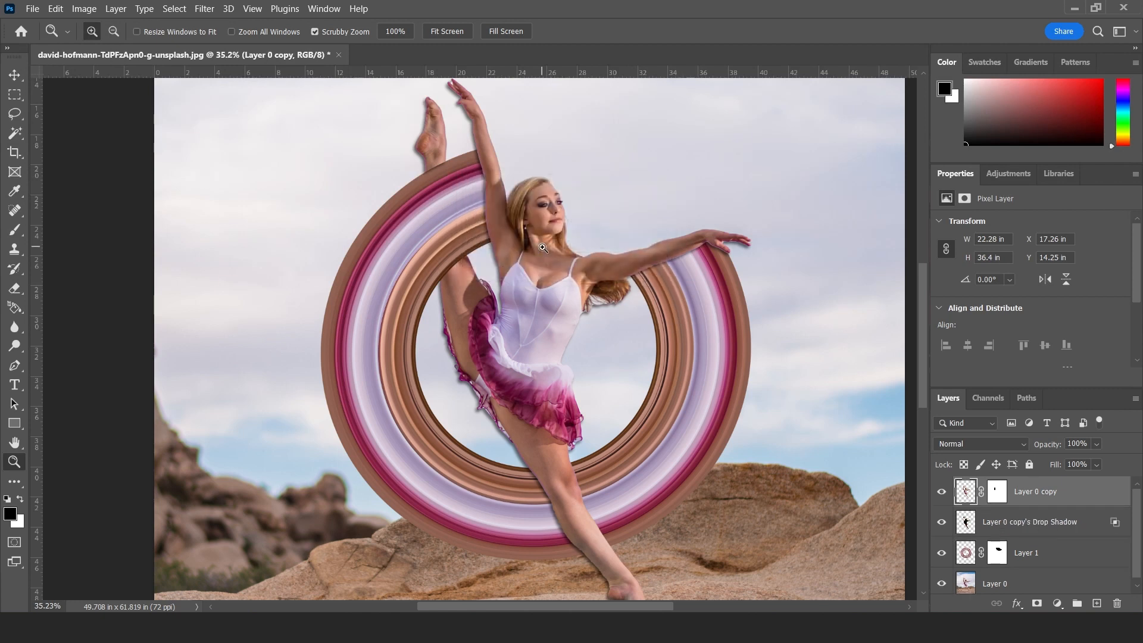
click(1044, 524)
click(1037, 604)
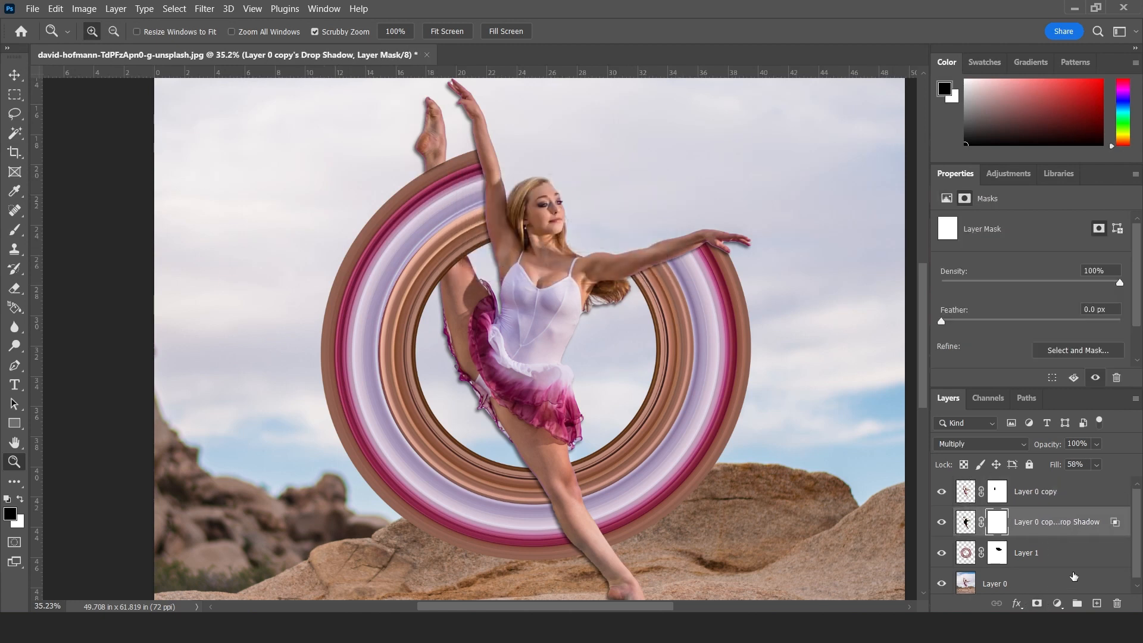
Paint black on the shadow layer's mask to hide the shadow on the sky around the raised foot, hand, leg and skirt edge
key(b)
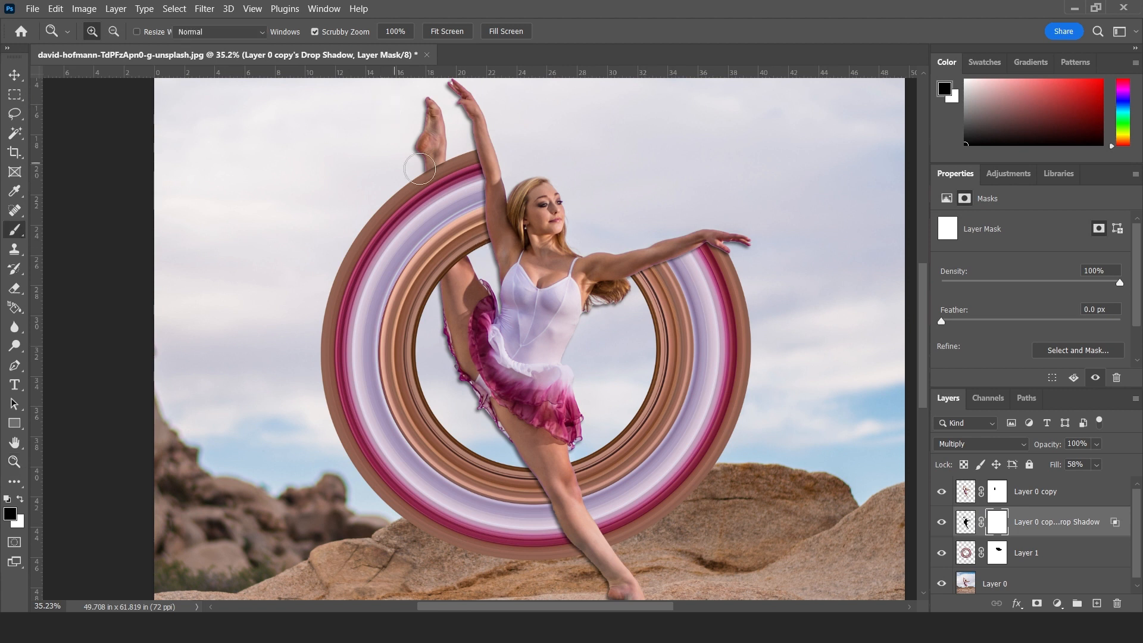
drag(455, 97, 477, 132)
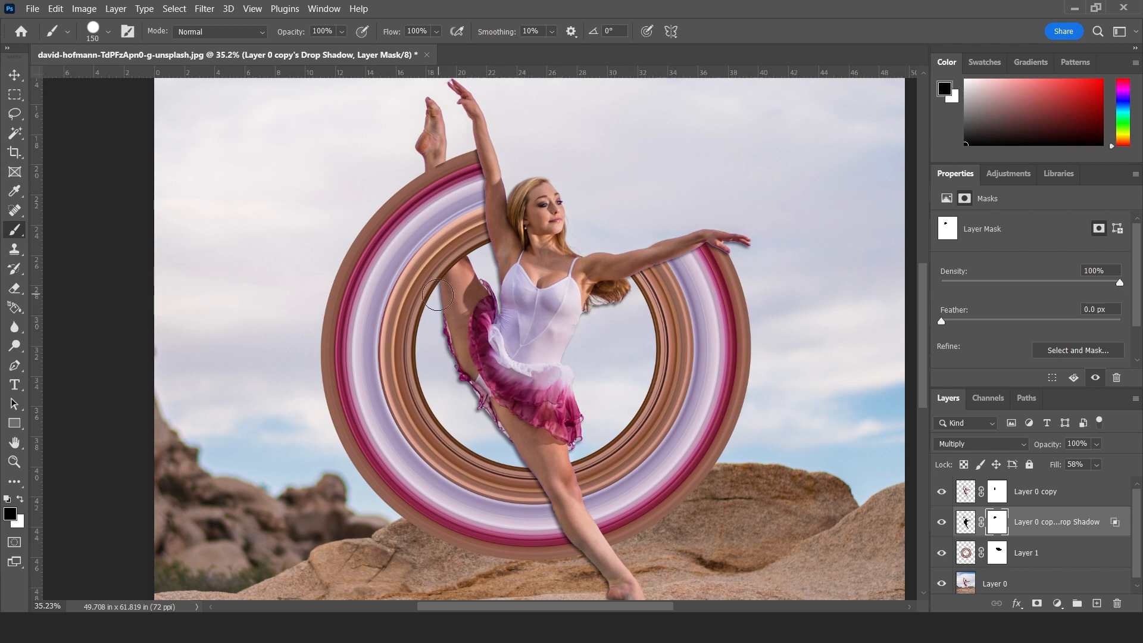
mouse_move(439, 322)
mouse_down()
mouse_move(472, 394)
mouse_move(530, 454)
mouse_move(520, 443)
mouse_up()
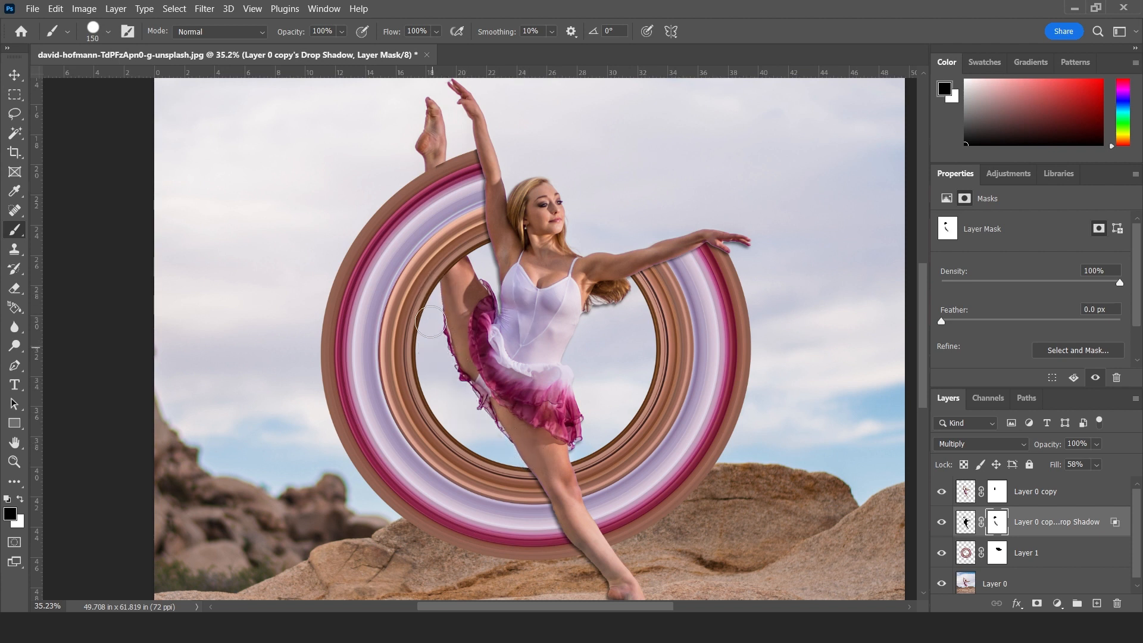
drag(500, 319, 495, 255)
Mask out the shadow on the sky inside the ring along the torso, hair and outer side of the skirt
key(z)
drag(586, 344, 638, 396)
key(b)
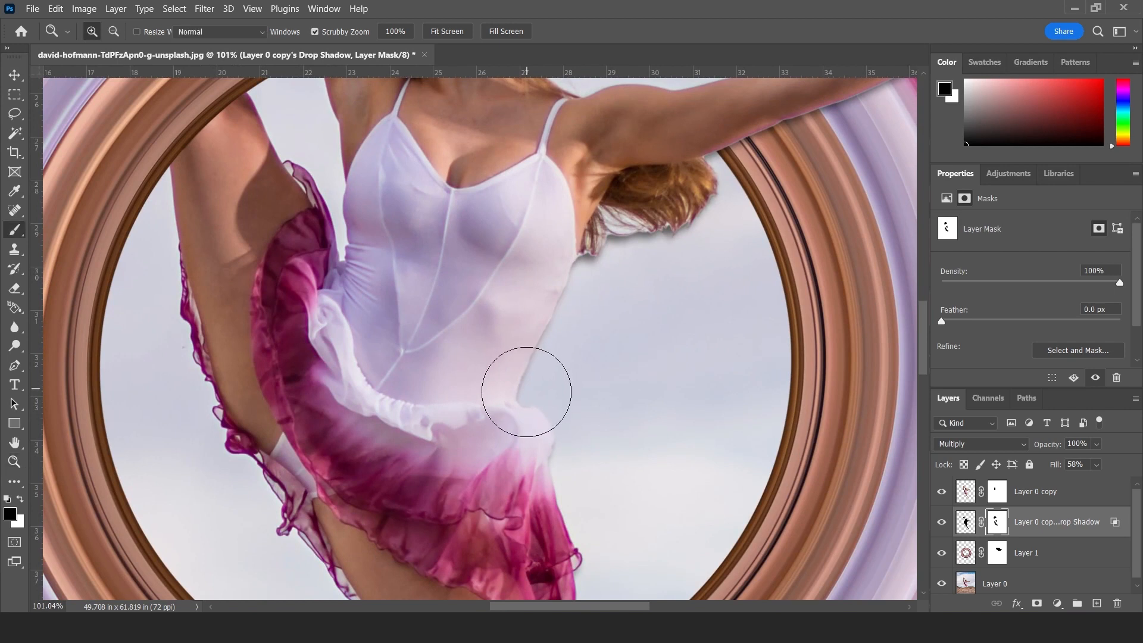
mouse_move(523, 394)
mouse_down()
mouse_move(561, 268)
mouse_move(597, 223)
mouse_move(659, 179)
mouse_move(673, 181)
mouse_move(660, 225)
mouse_move(675, 228)
mouse_move(688, 188)
mouse_up()
key(space)
drag(664, 367, 561, 127)
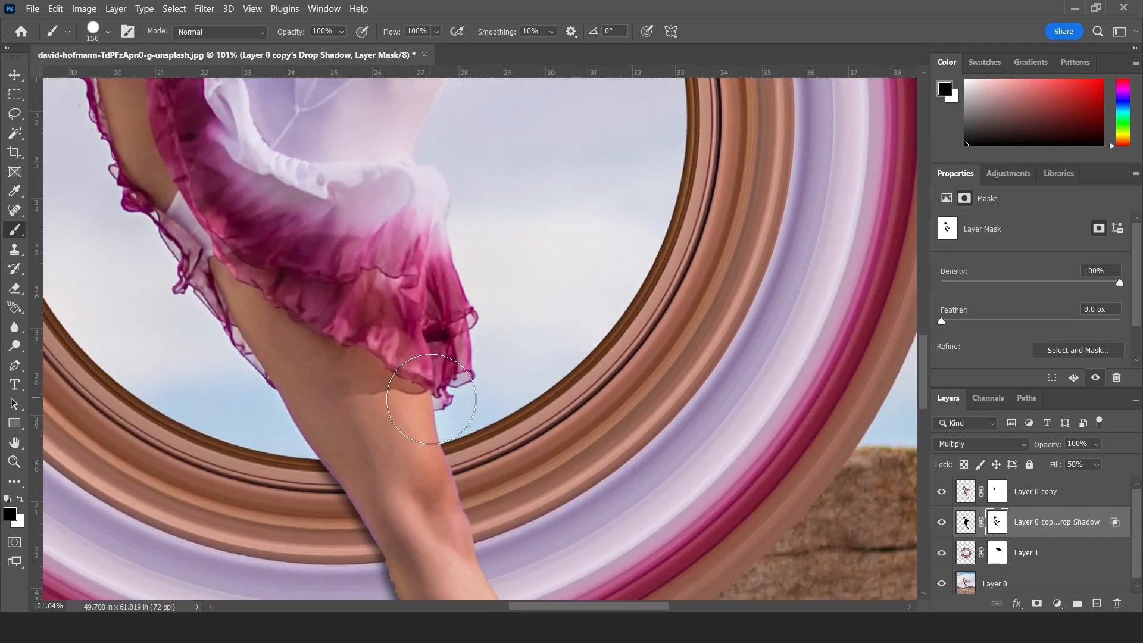
Mask out the shadow on the rocks beside the standing foot and lower leg, keeping it on the ring
key(space)
drag(540, 495, 435, 85)
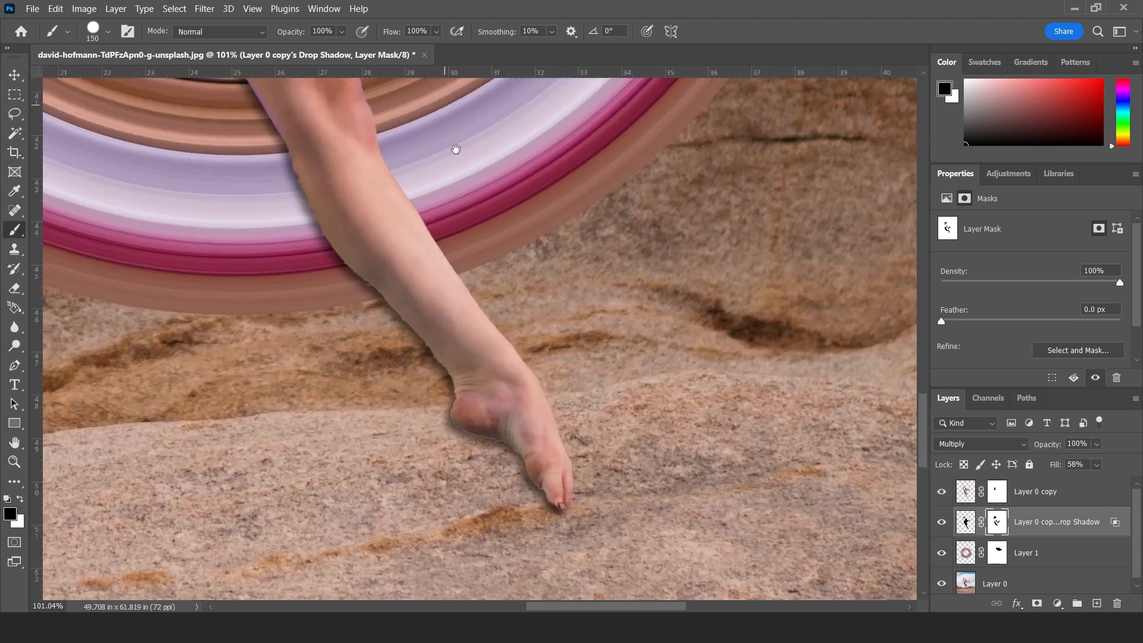
drag(455, 149, 475, 222)
mouse_move(538, 500)
mouse_down()
mouse_move(466, 469)
mouse_move(465, 444)
mouse_move(471, 461)
mouse_move(408, 406)
mouse_up()
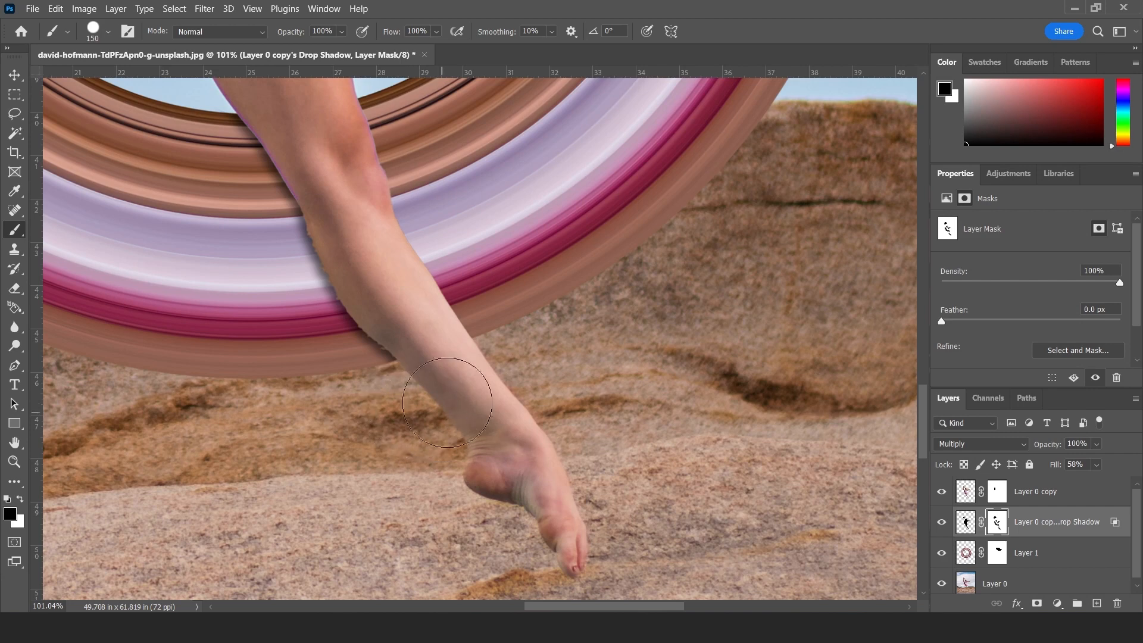
Compare the whole image with the separated drop shadow layer hidden and shown
key(z)
right_click(463, 205)
click(477, 212)
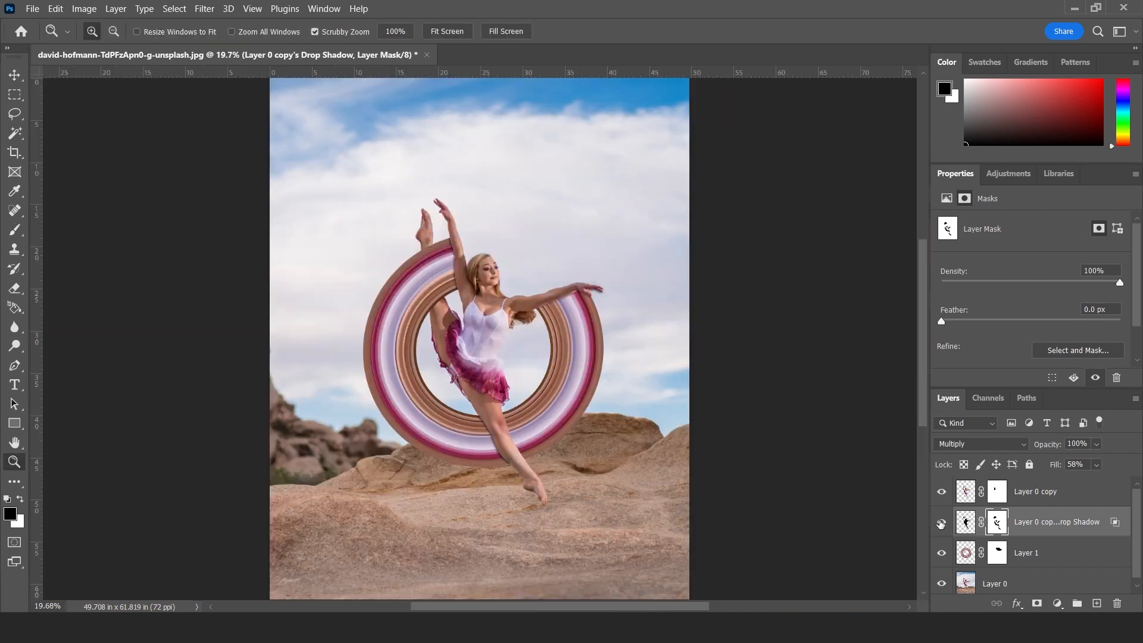
click(940, 523)
click(941, 523)
click(940, 523)
click(941, 523)
Mask out the drop shadow on the sky around the fingers of the dancer's outstretched hand
drag(603, 288, 691, 369)
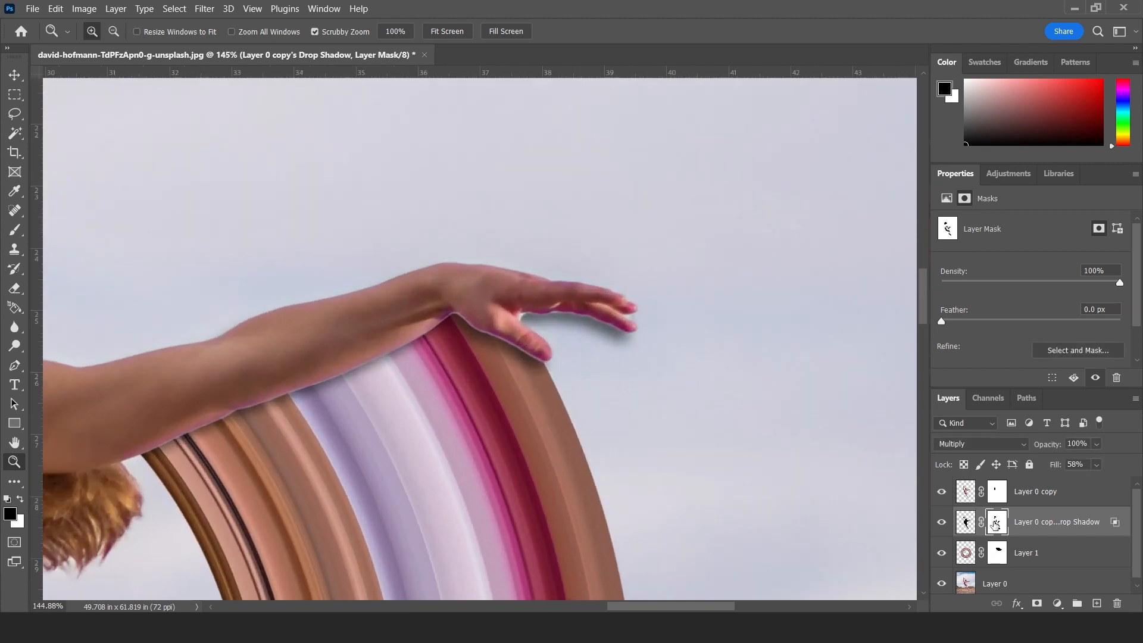
key(b)
drag(582, 296, 568, 308)
key(ctrl+z)
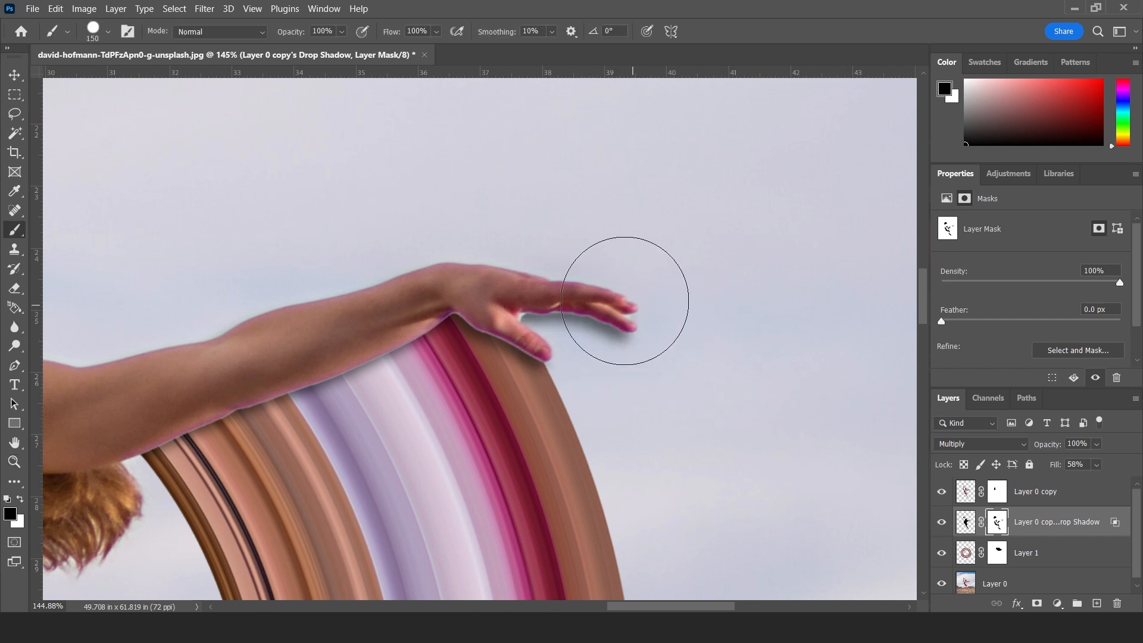
key(ctrl+shift+z)
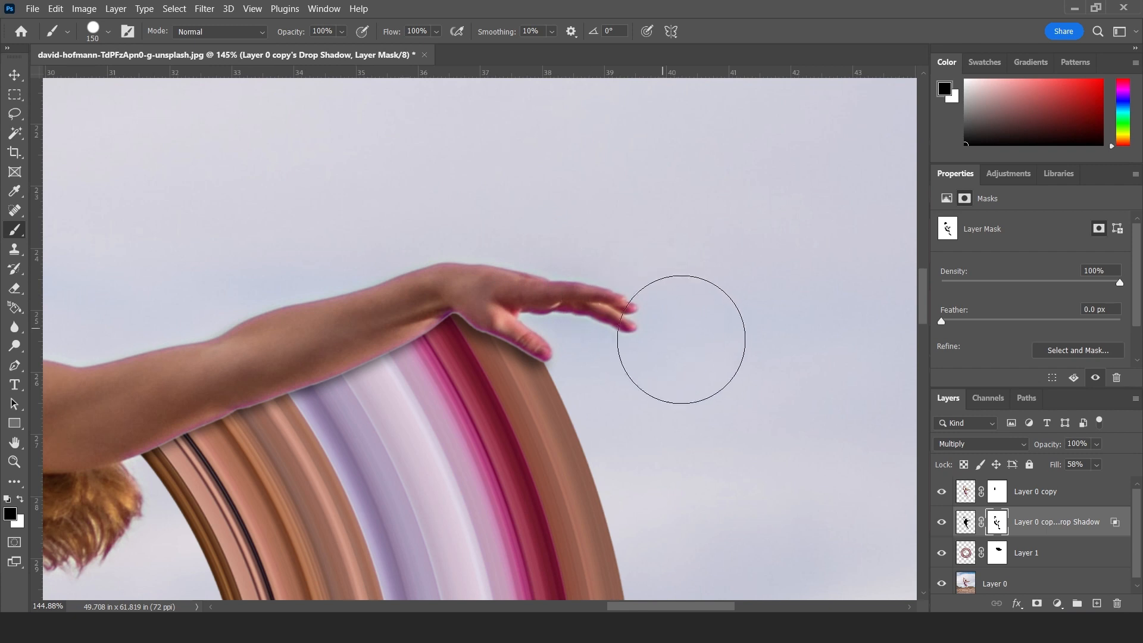
right_click(692, 326)
click(711, 332)
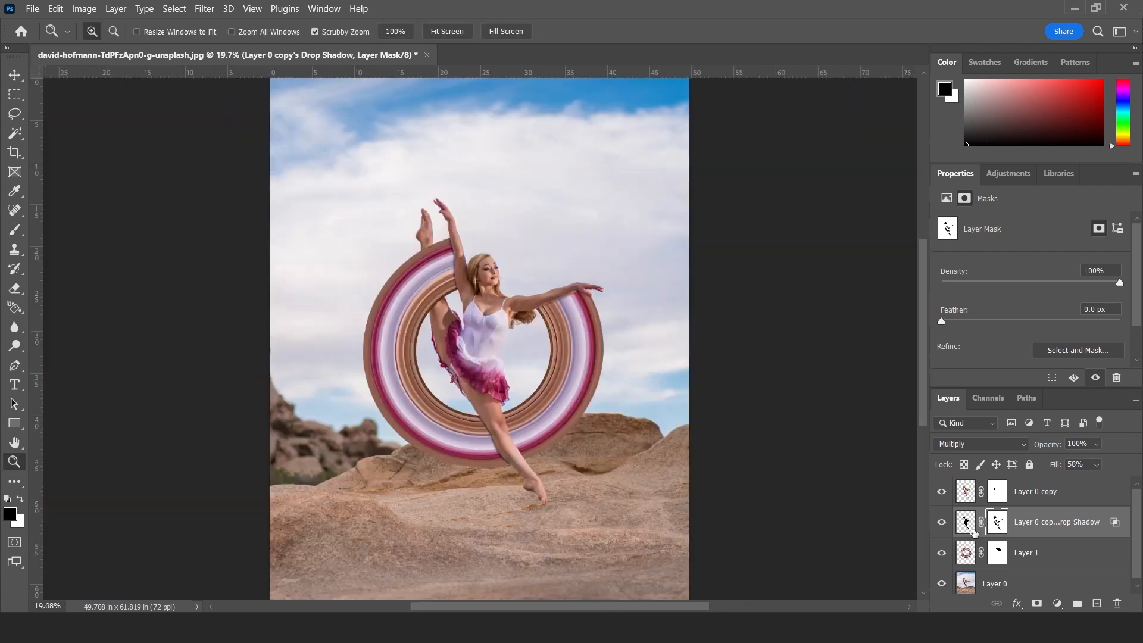
Compare the composition with the drop shadow, ring and dancer copy layers each hidden and shown
click(941, 523)
click(942, 522)
click(942, 492)
click(941, 552)
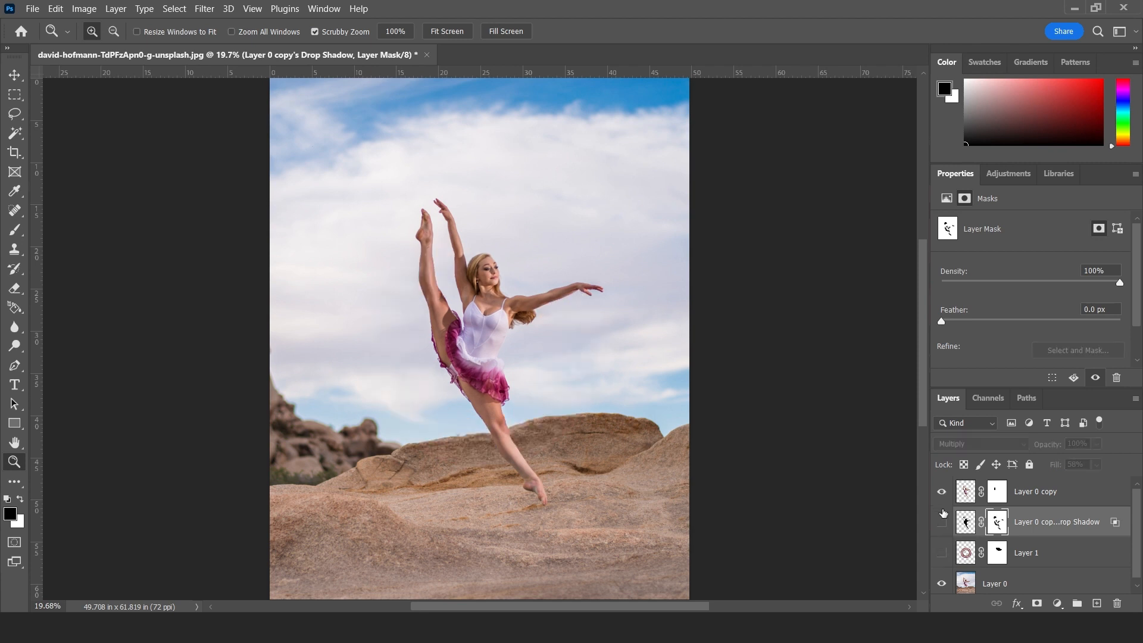
click(943, 553)
click(941, 523)
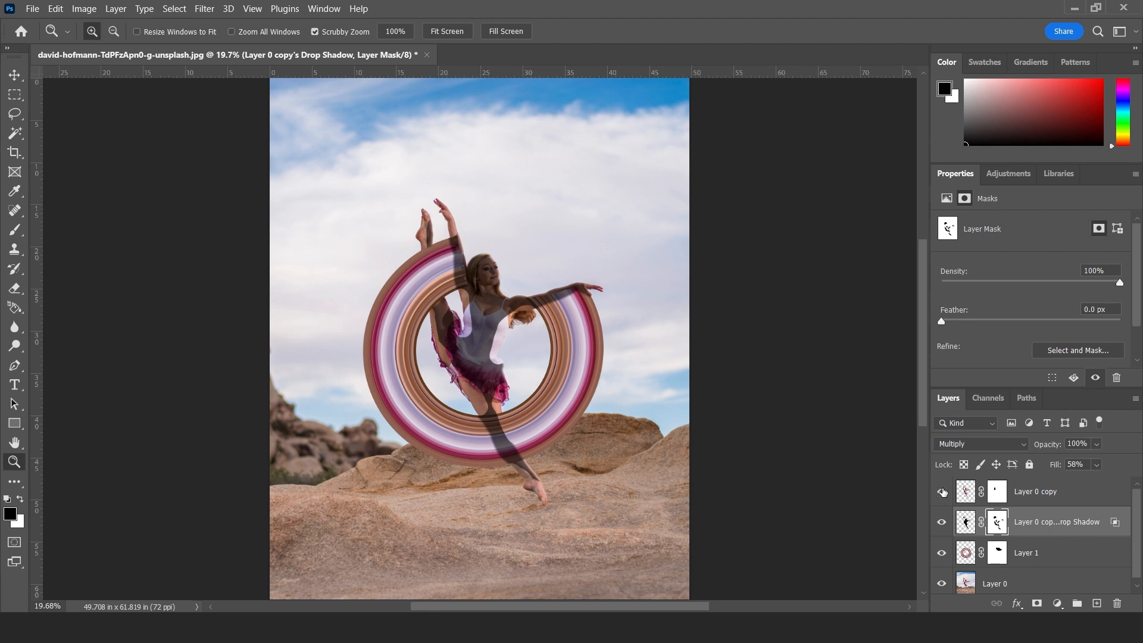
click(942, 492)
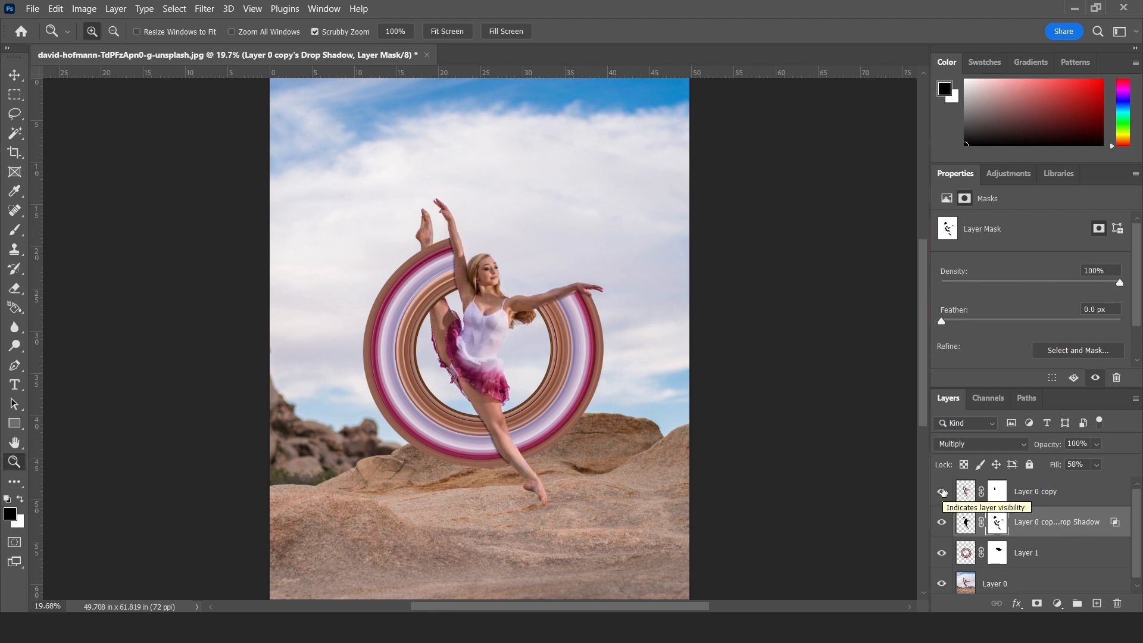
right_click(560, 252)
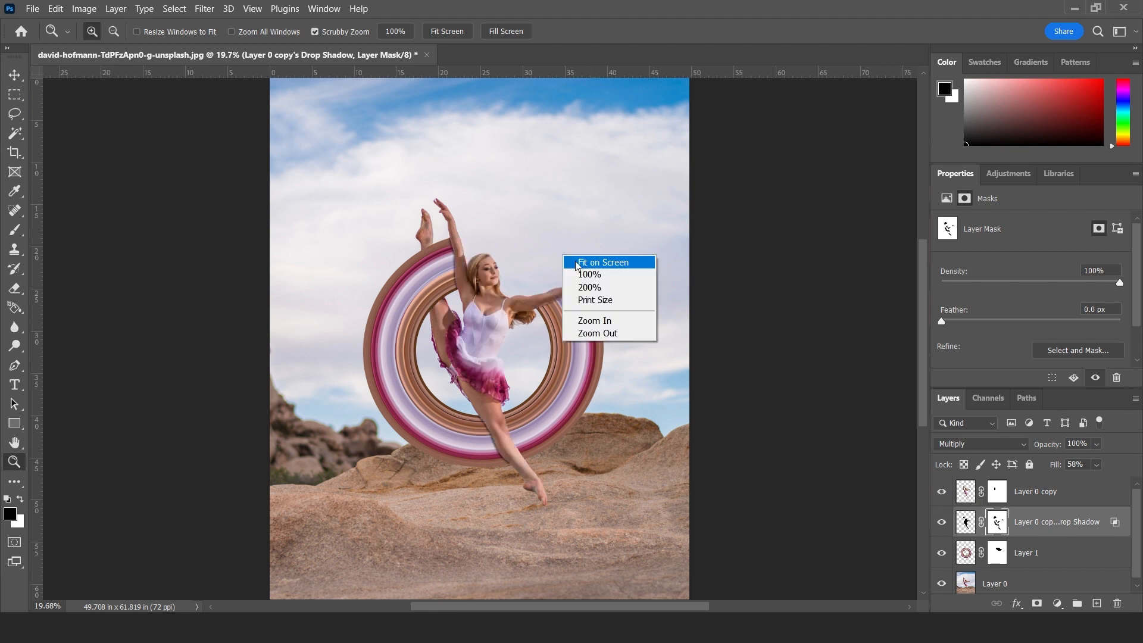
click(581, 262)
Add a centred two-line title in the sky: "Circular Pixel" in pink condensed type above "Stretch Effect" in brown Rage Italic
click(14, 384)
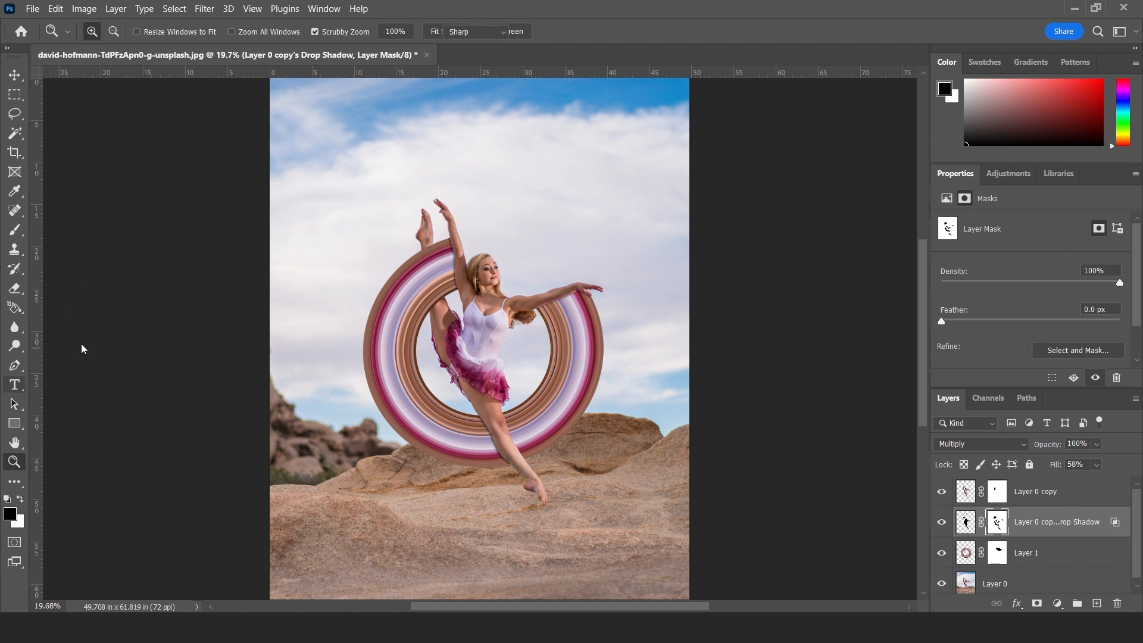
click(448, 138)
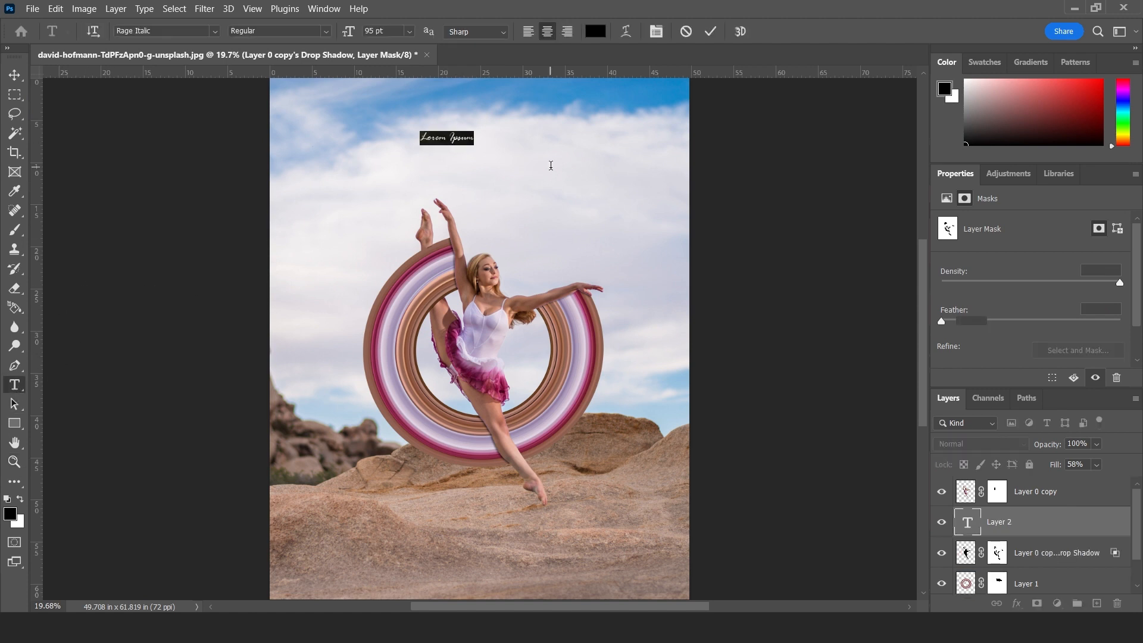
text(Circular Pixel Stretch Effect)
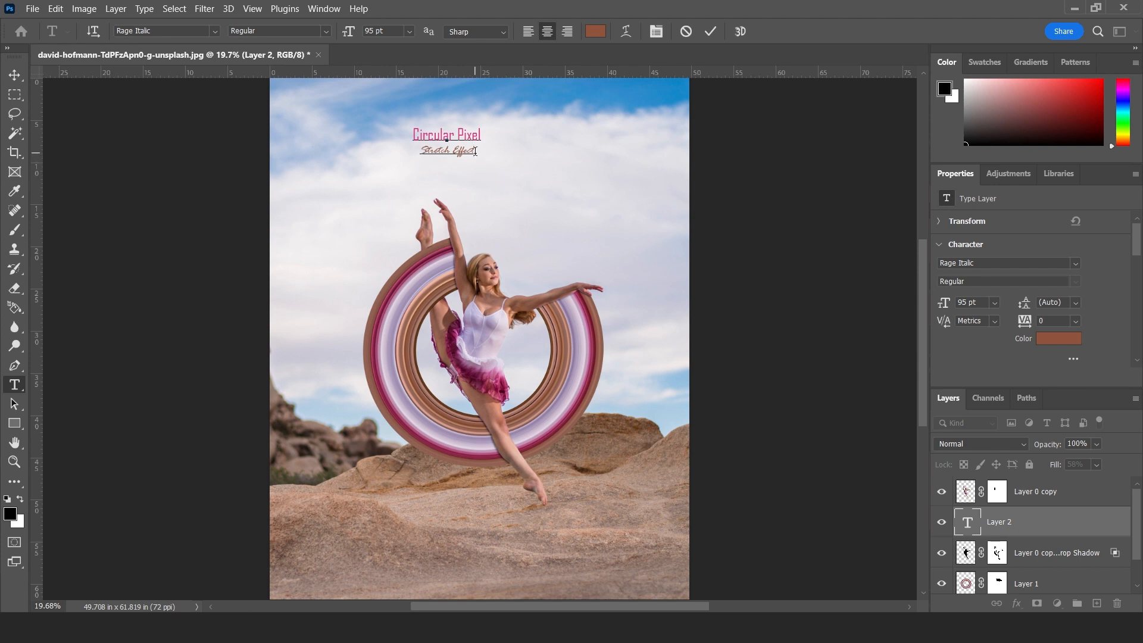
key(ctrl+Return)
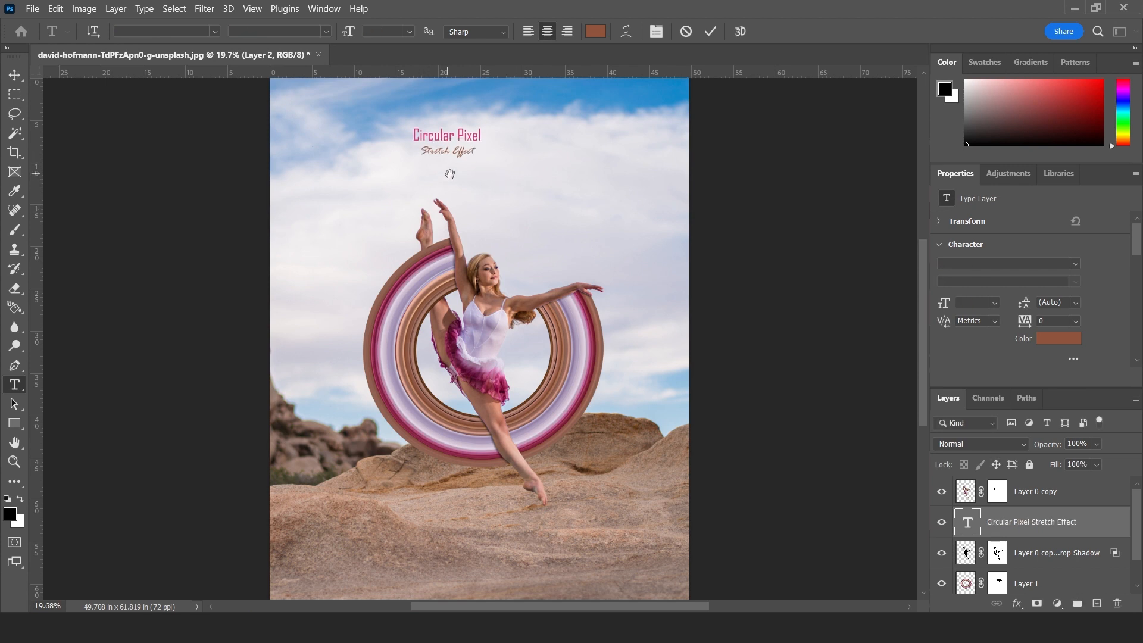
Scale the title to about 307% and place it centred above the dancer near the image's upper edge
drag(449, 173, 469, 231)
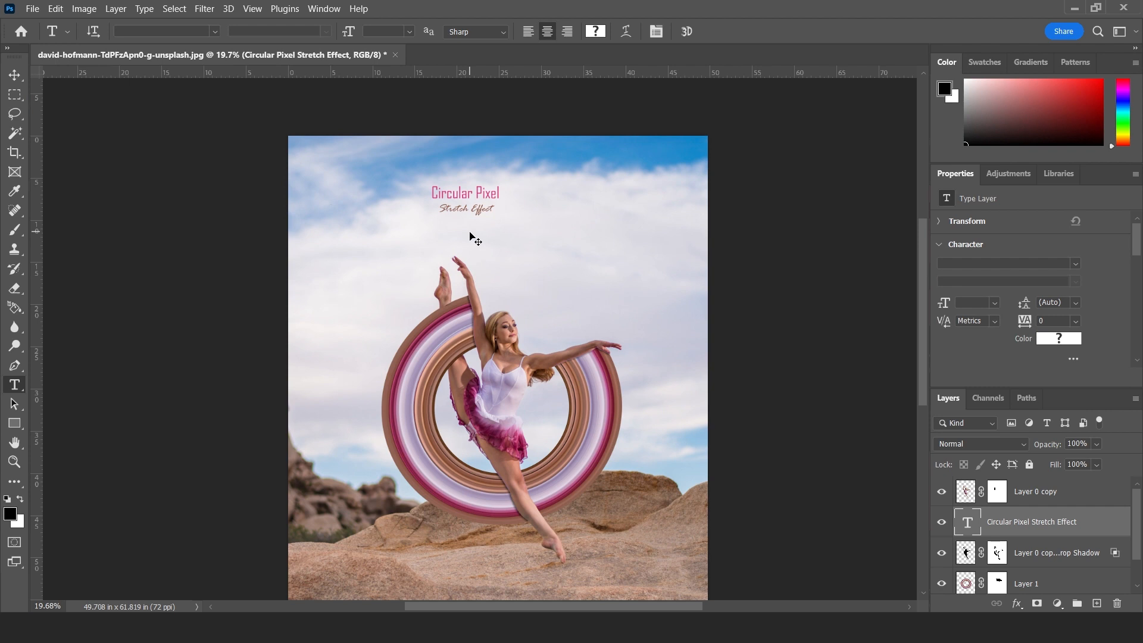
key(ctrl+t)
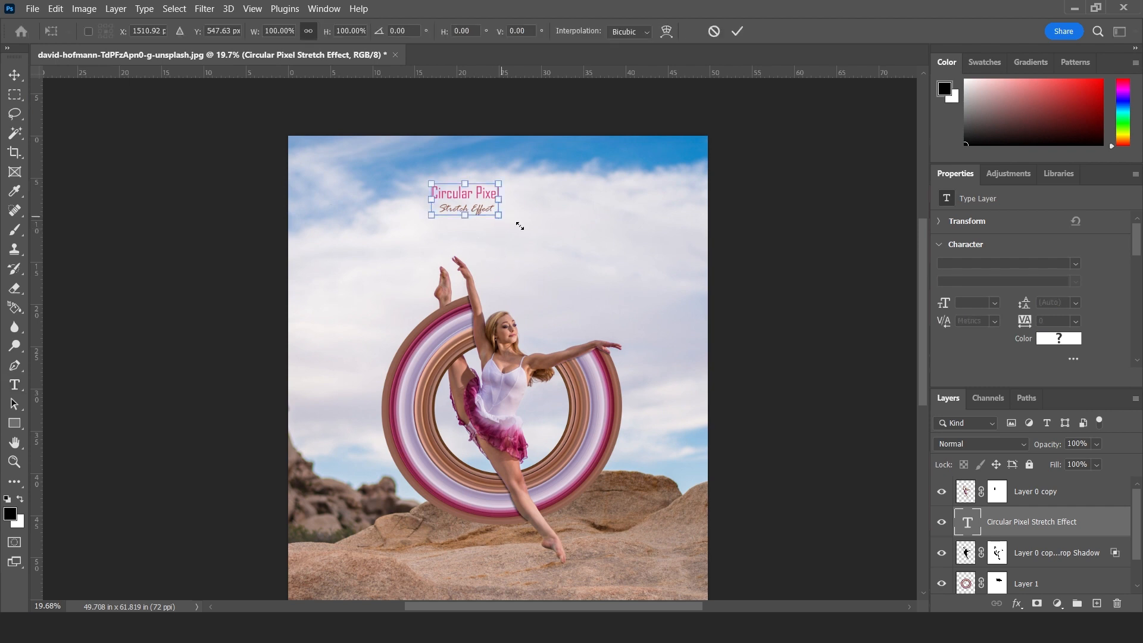
drag(519, 226, 591, 258)
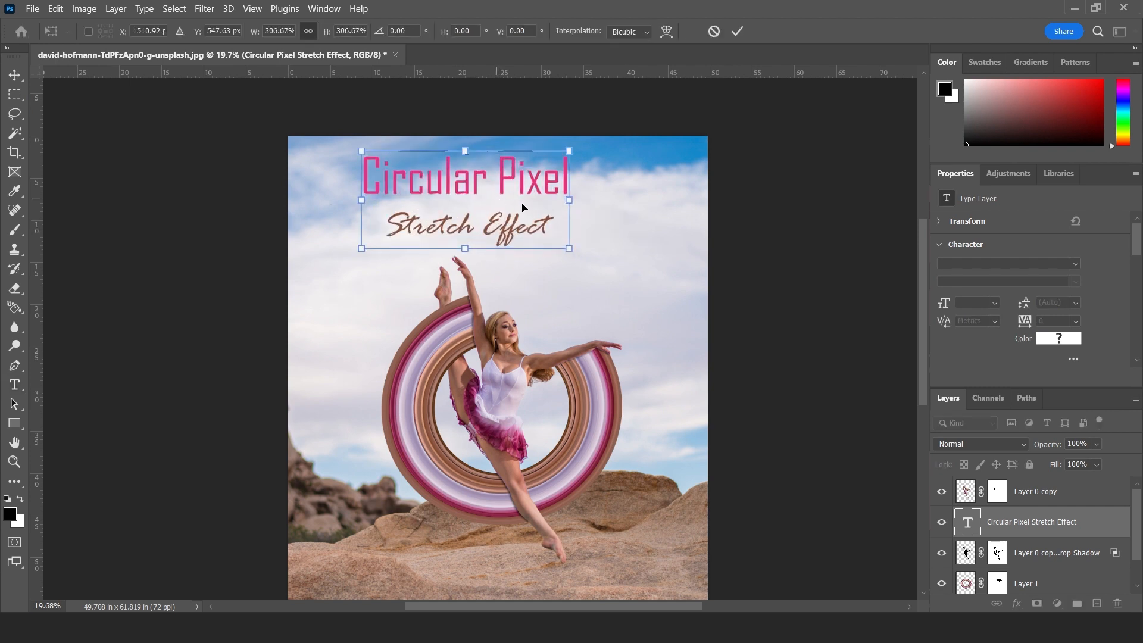
mouse_move(523, 207)
mouse_down()
mouse_move(547, 206)
mouse_move(529, 197)
mouse_up()
key(Return)
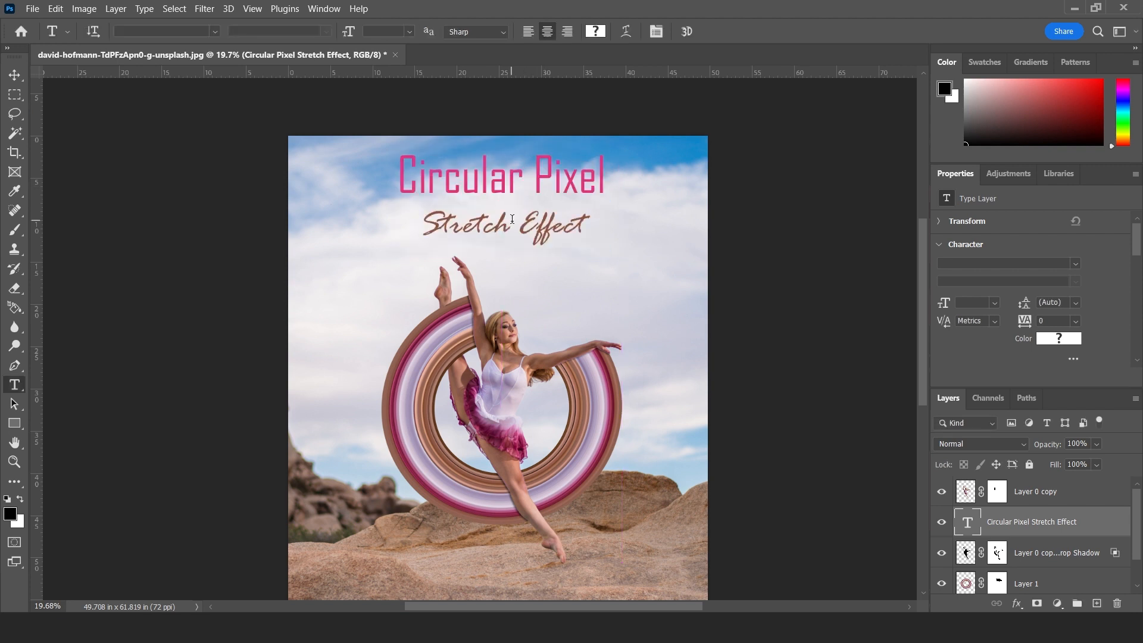
Add a 12 px outside stroke to the title in the pale grey e0e0e8 sampled from the clouds
double_click(1115, 527)
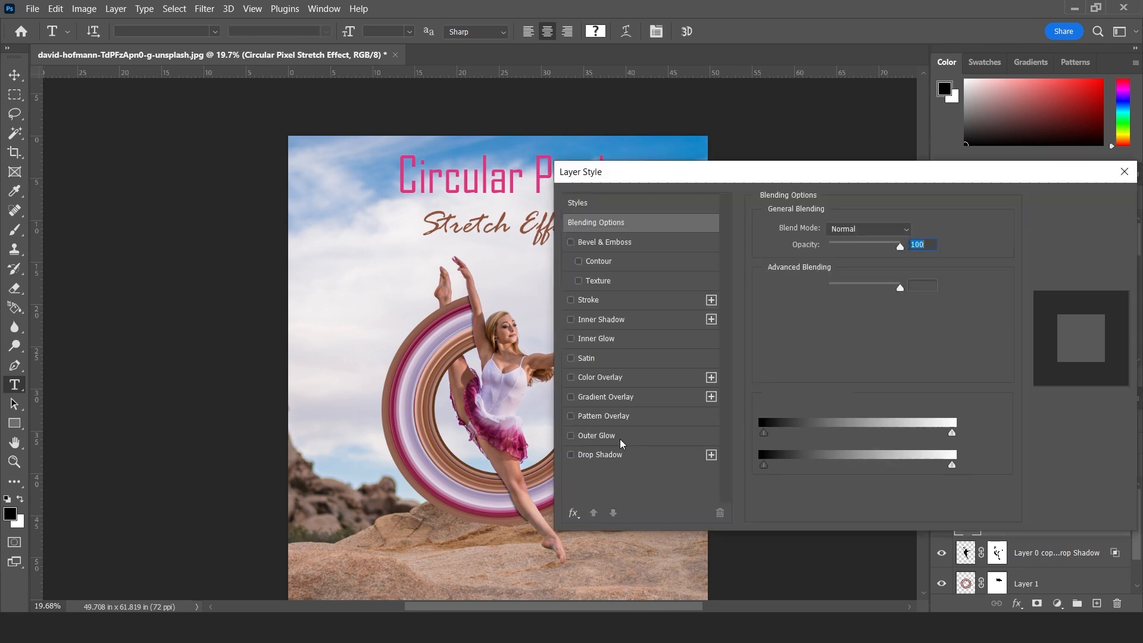
click(601, 301)
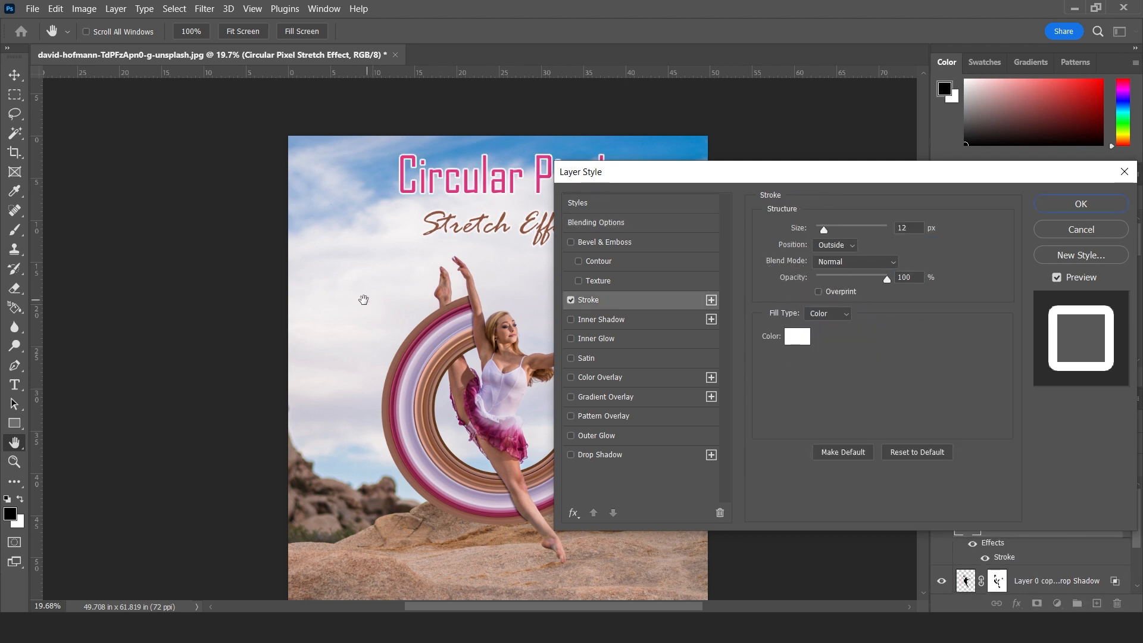
click(796, 338)
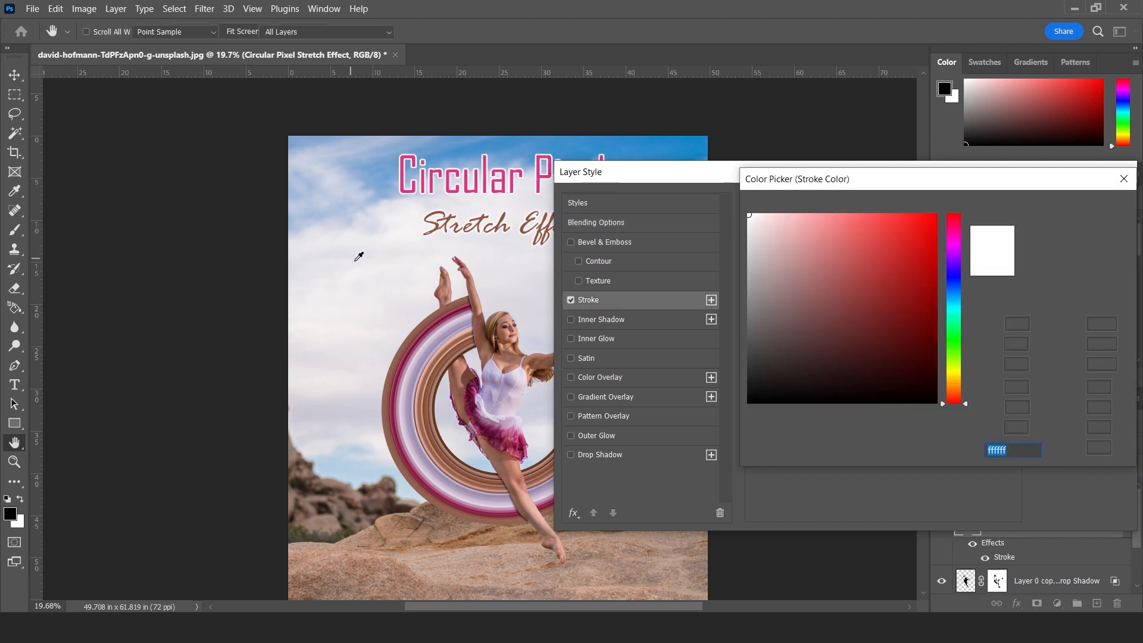
click(378, 245)
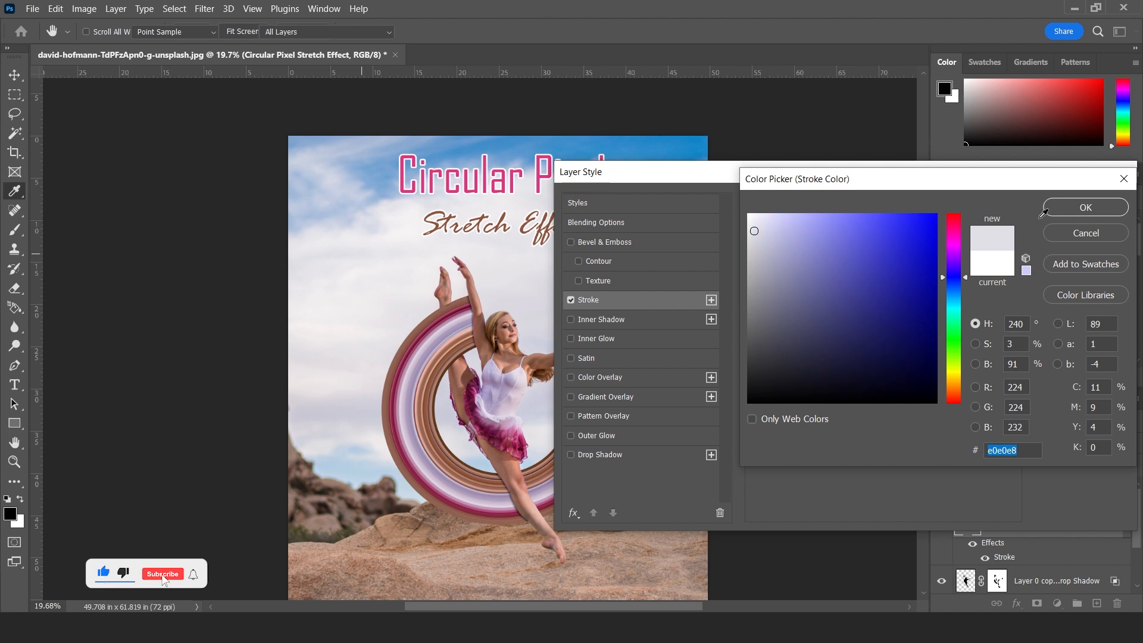
click(1081, 211)
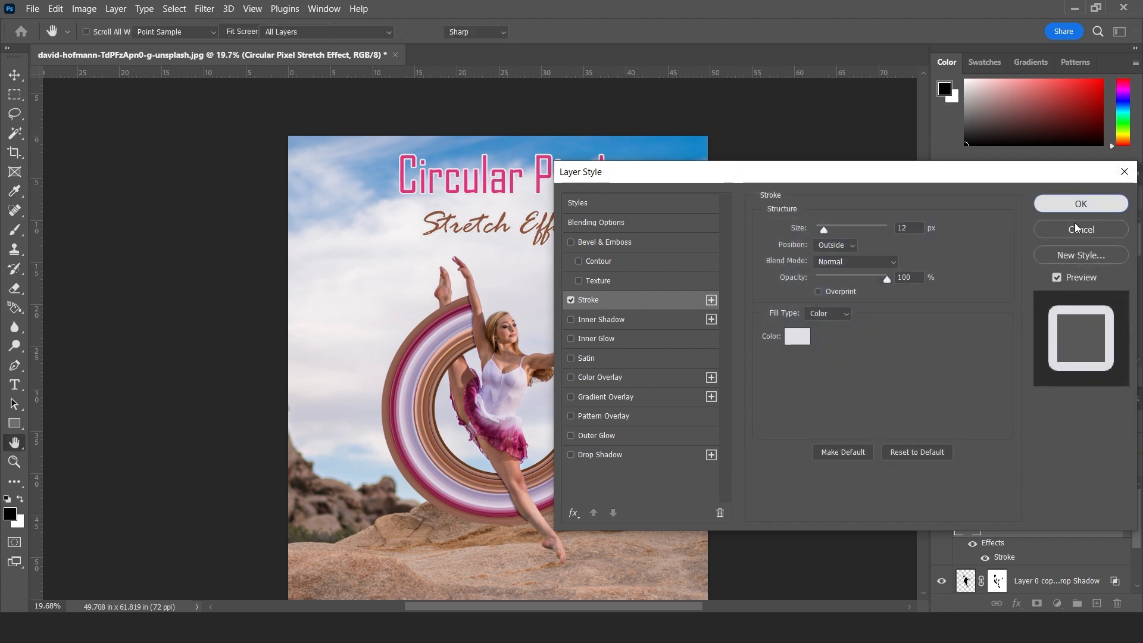
click(1077, 228)
key(z)
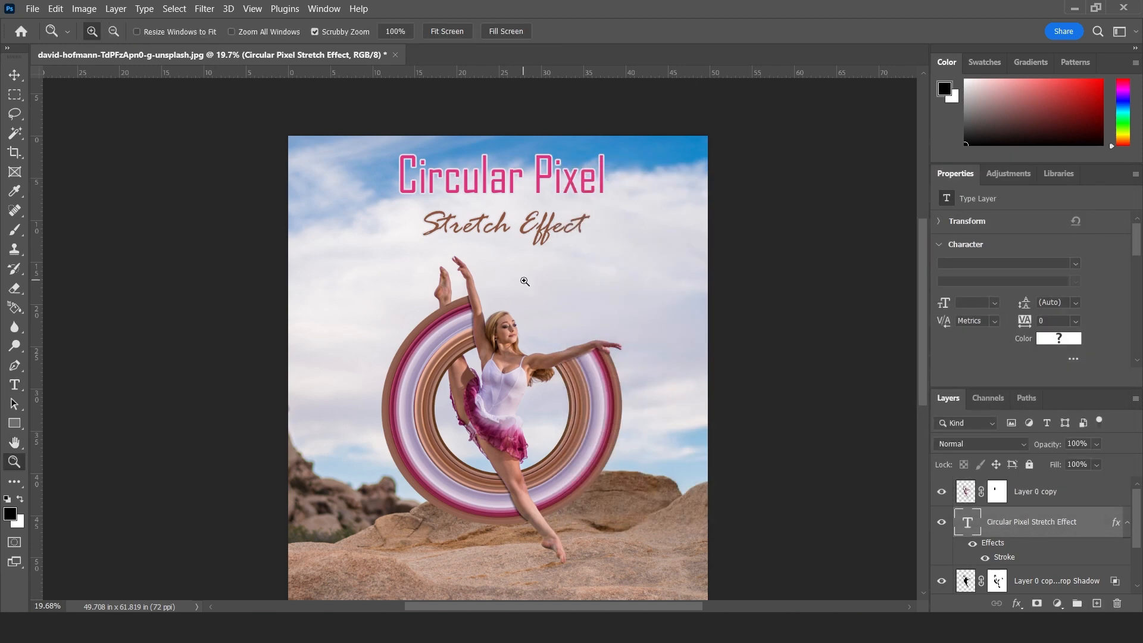
Examine the title, dancer and ring up close, and review the whole finished image
right_click(525, 281)
click(535, 290)
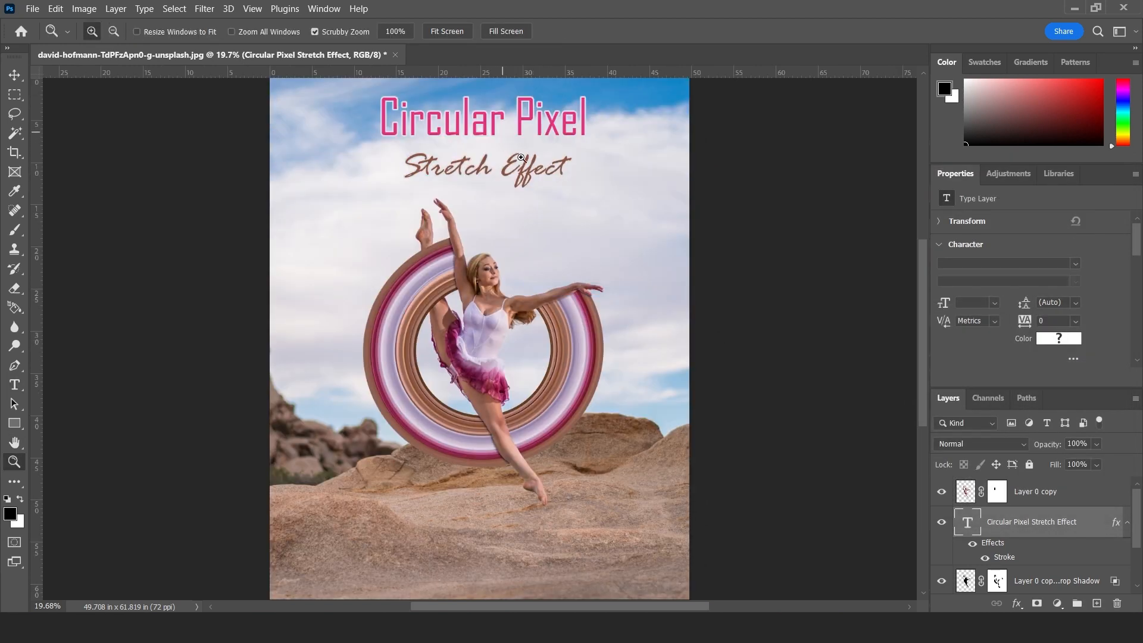
drag(502, 132, 534, 173)
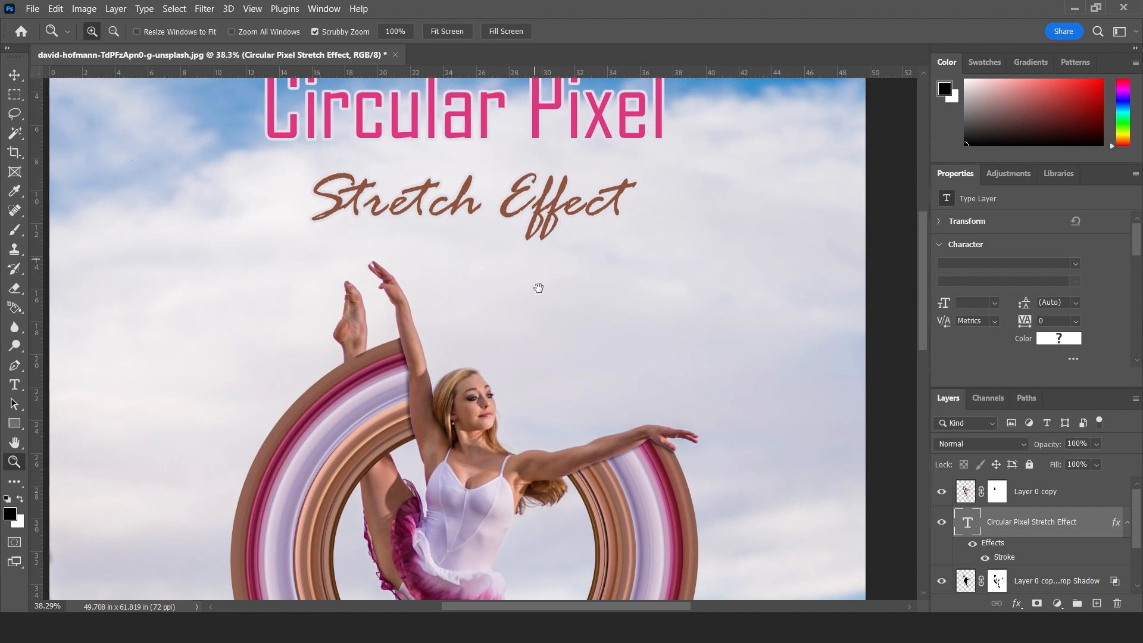
drag(541, 384, 564, 164)
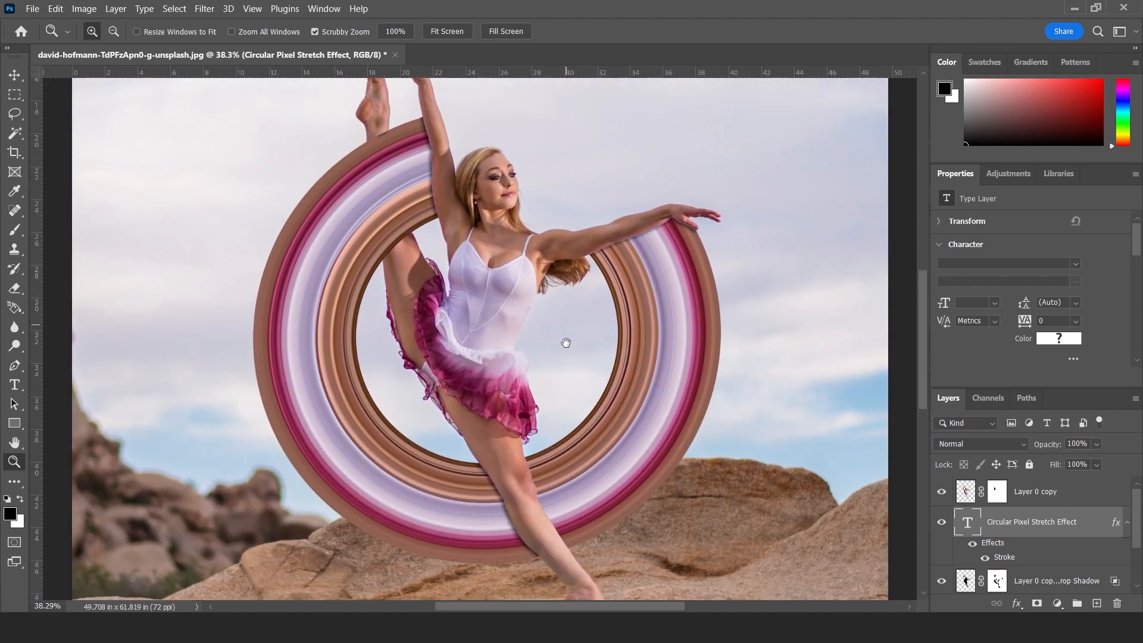
mouse_move(566, 434)
mouse_down()
mouse_move(568, 231)
mouse_move(577, 437)
mouse_up()
drag(566, 176, 569, 322)
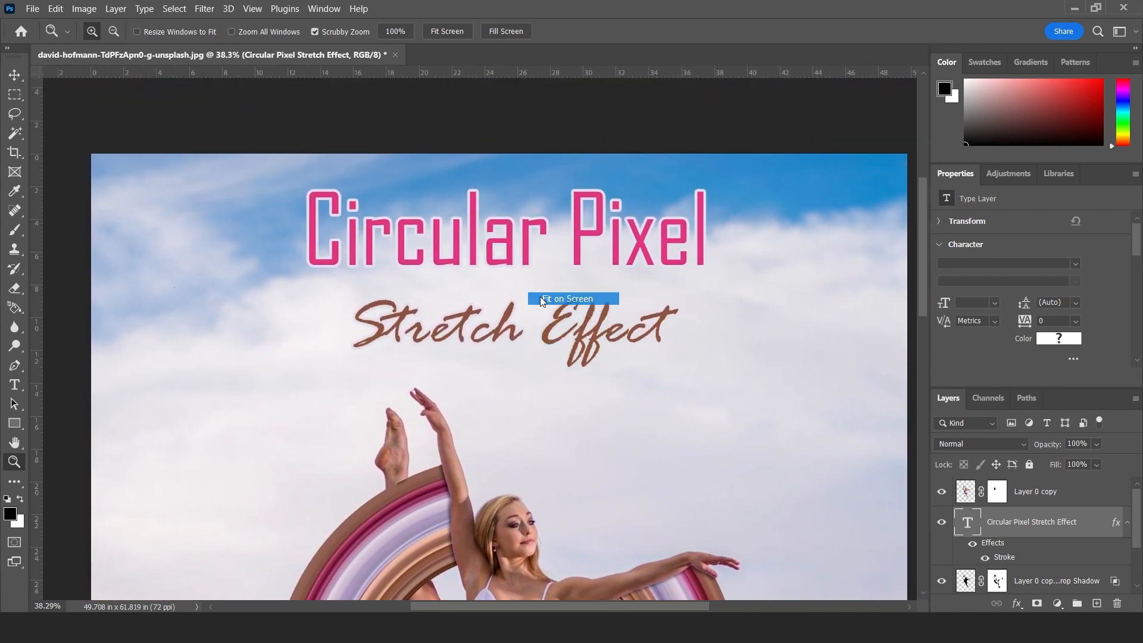
key(ctrl+0)
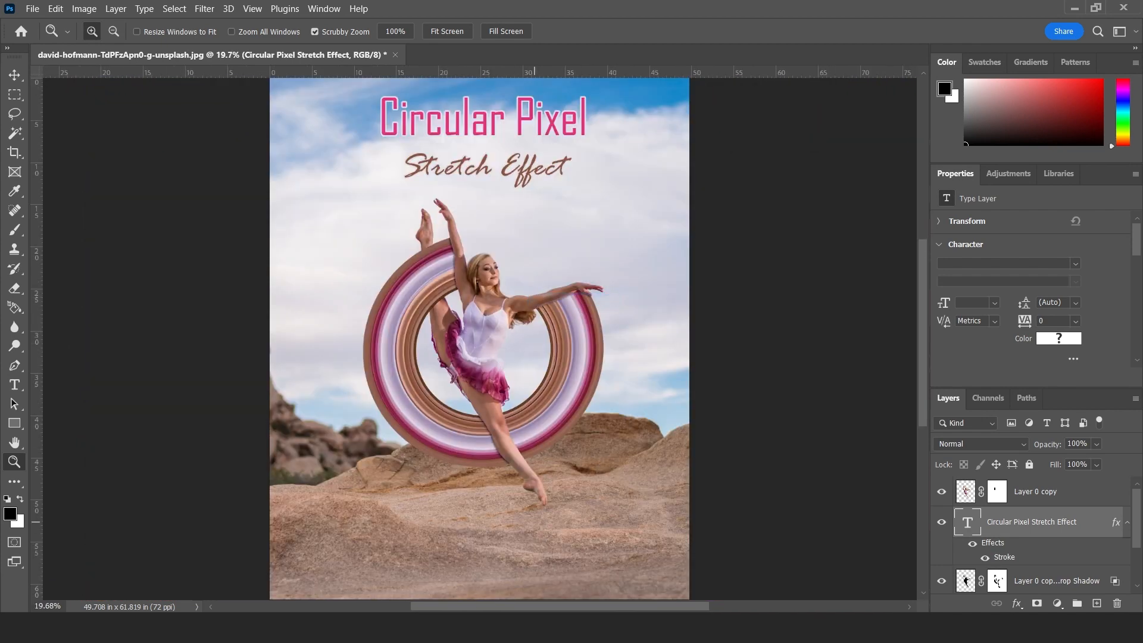